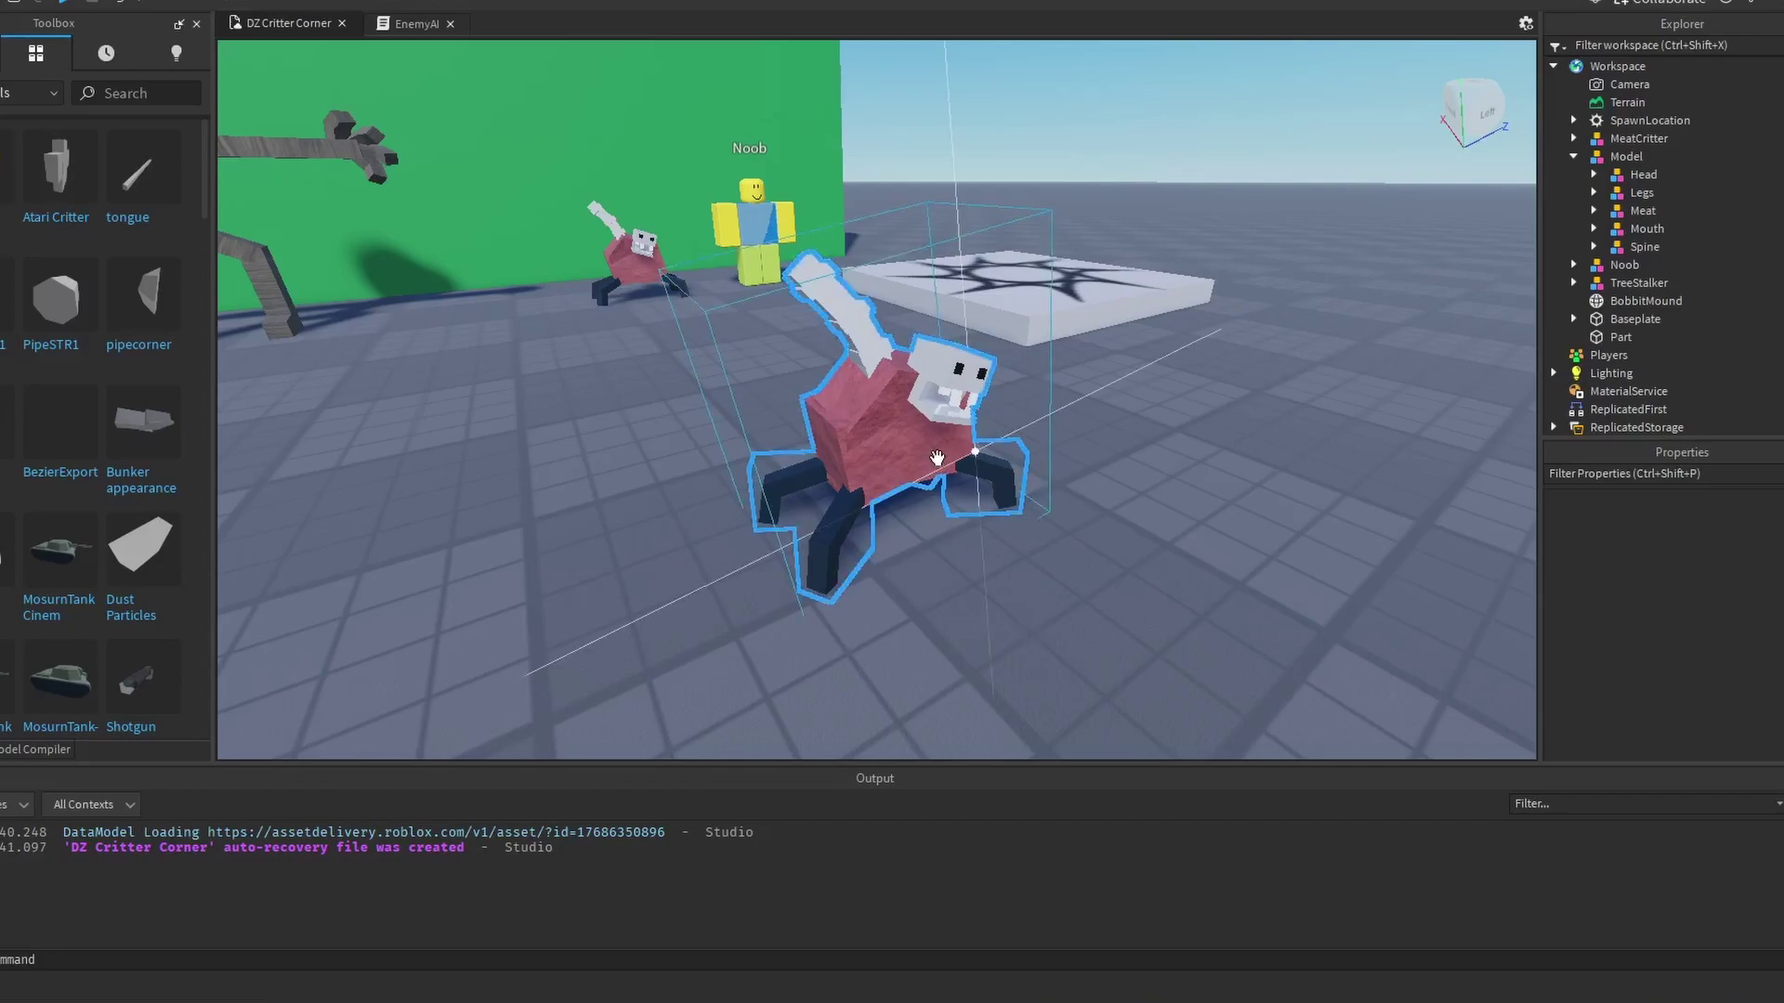
Export the pink creature model from the workspace as an OBJ file named helooodkdf
{"action": "left_click", "coordinate": [839, 400]}
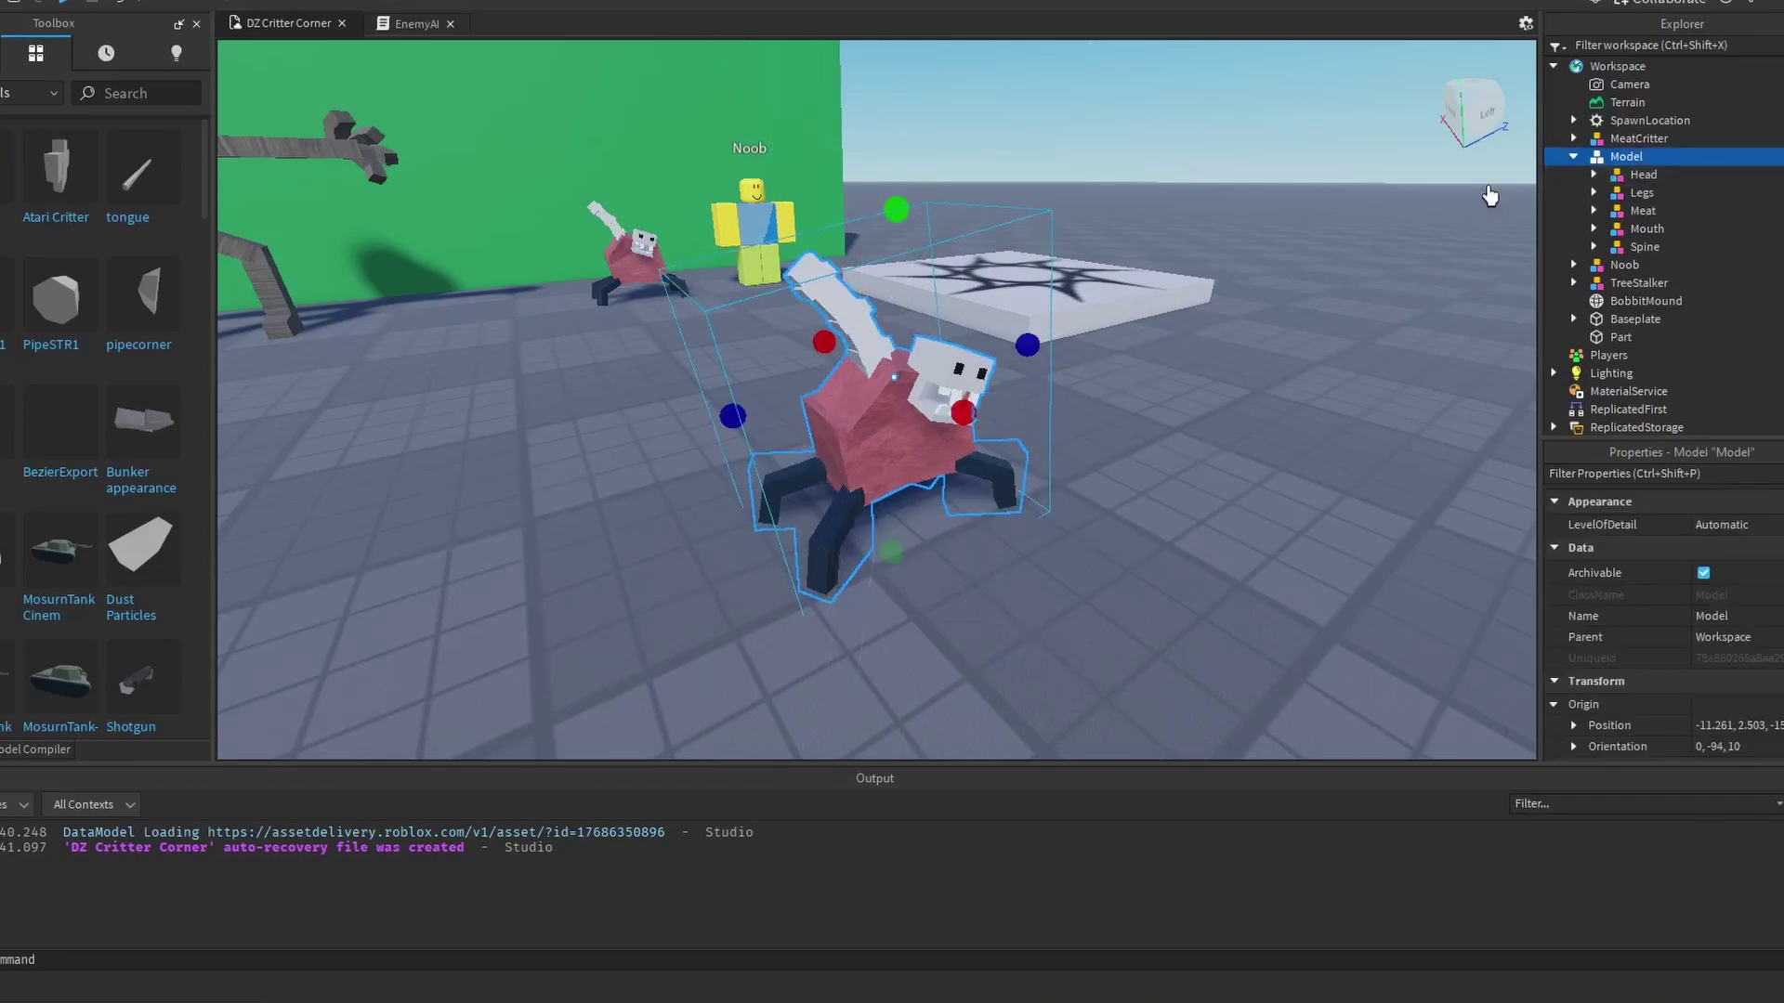
{"action": "right_click", "coordinate": [1633, 156]}
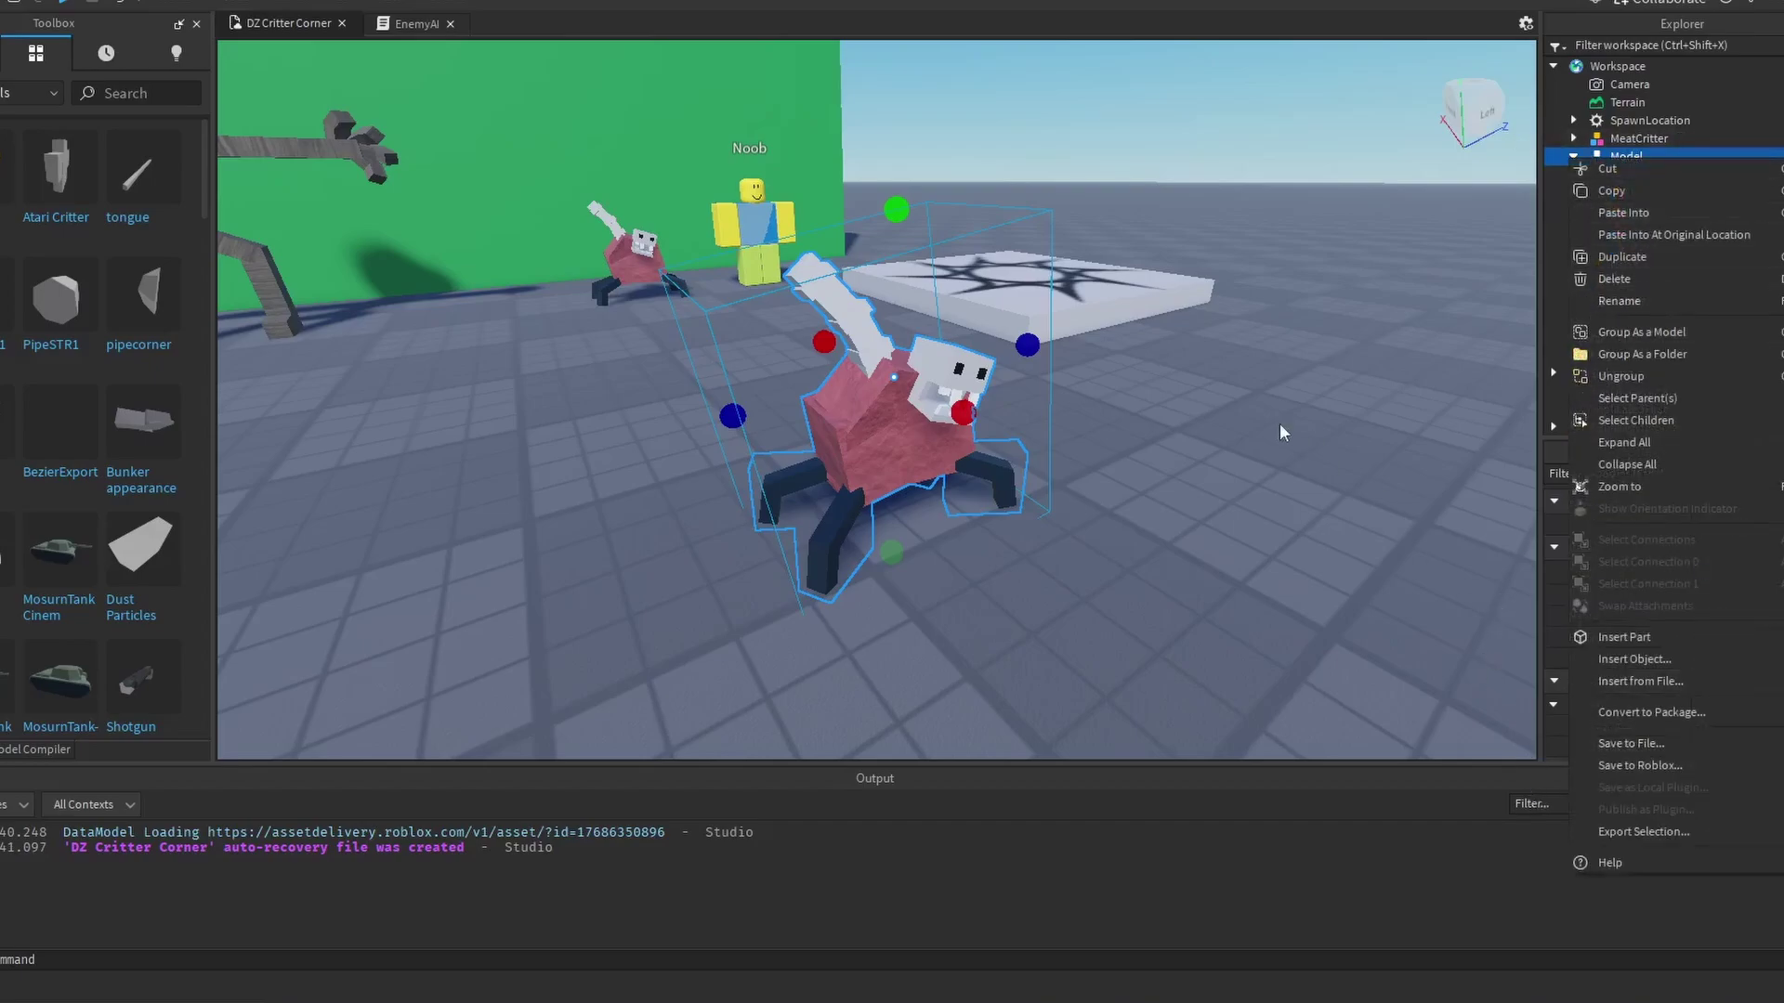
{"action": "left_click", "coordinate": [1631, 833]}
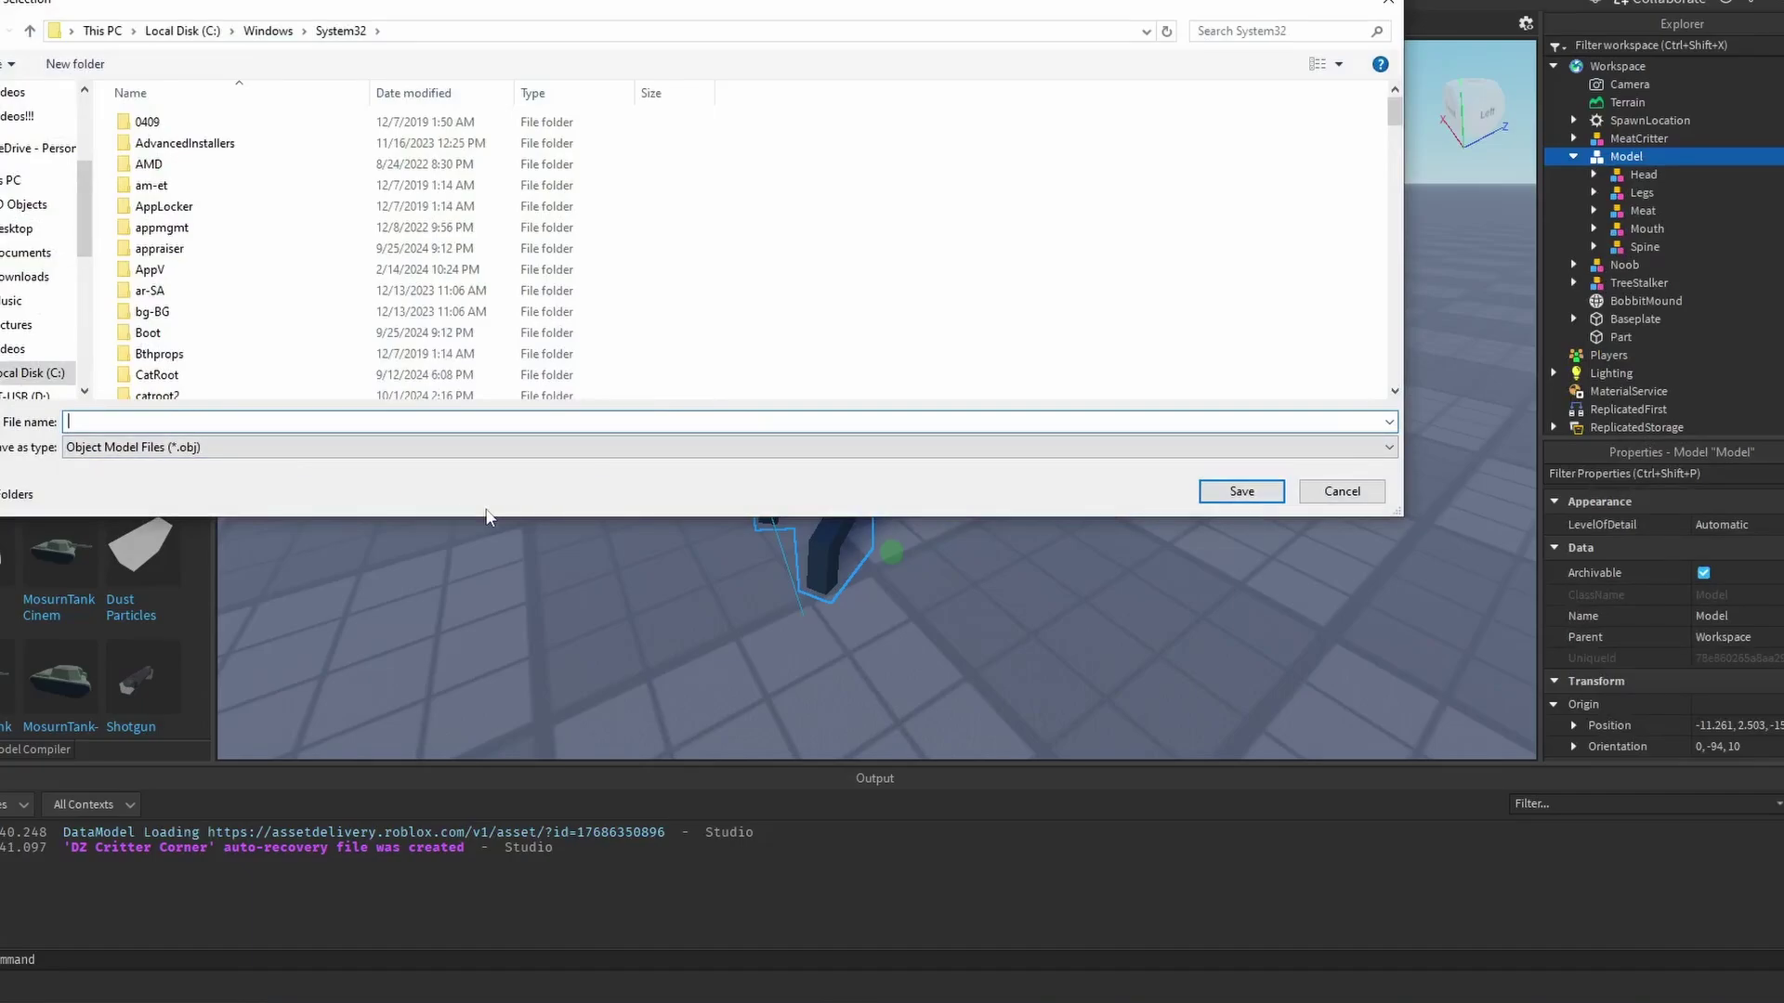
{"action": "type", "text": "helooodkdf"}
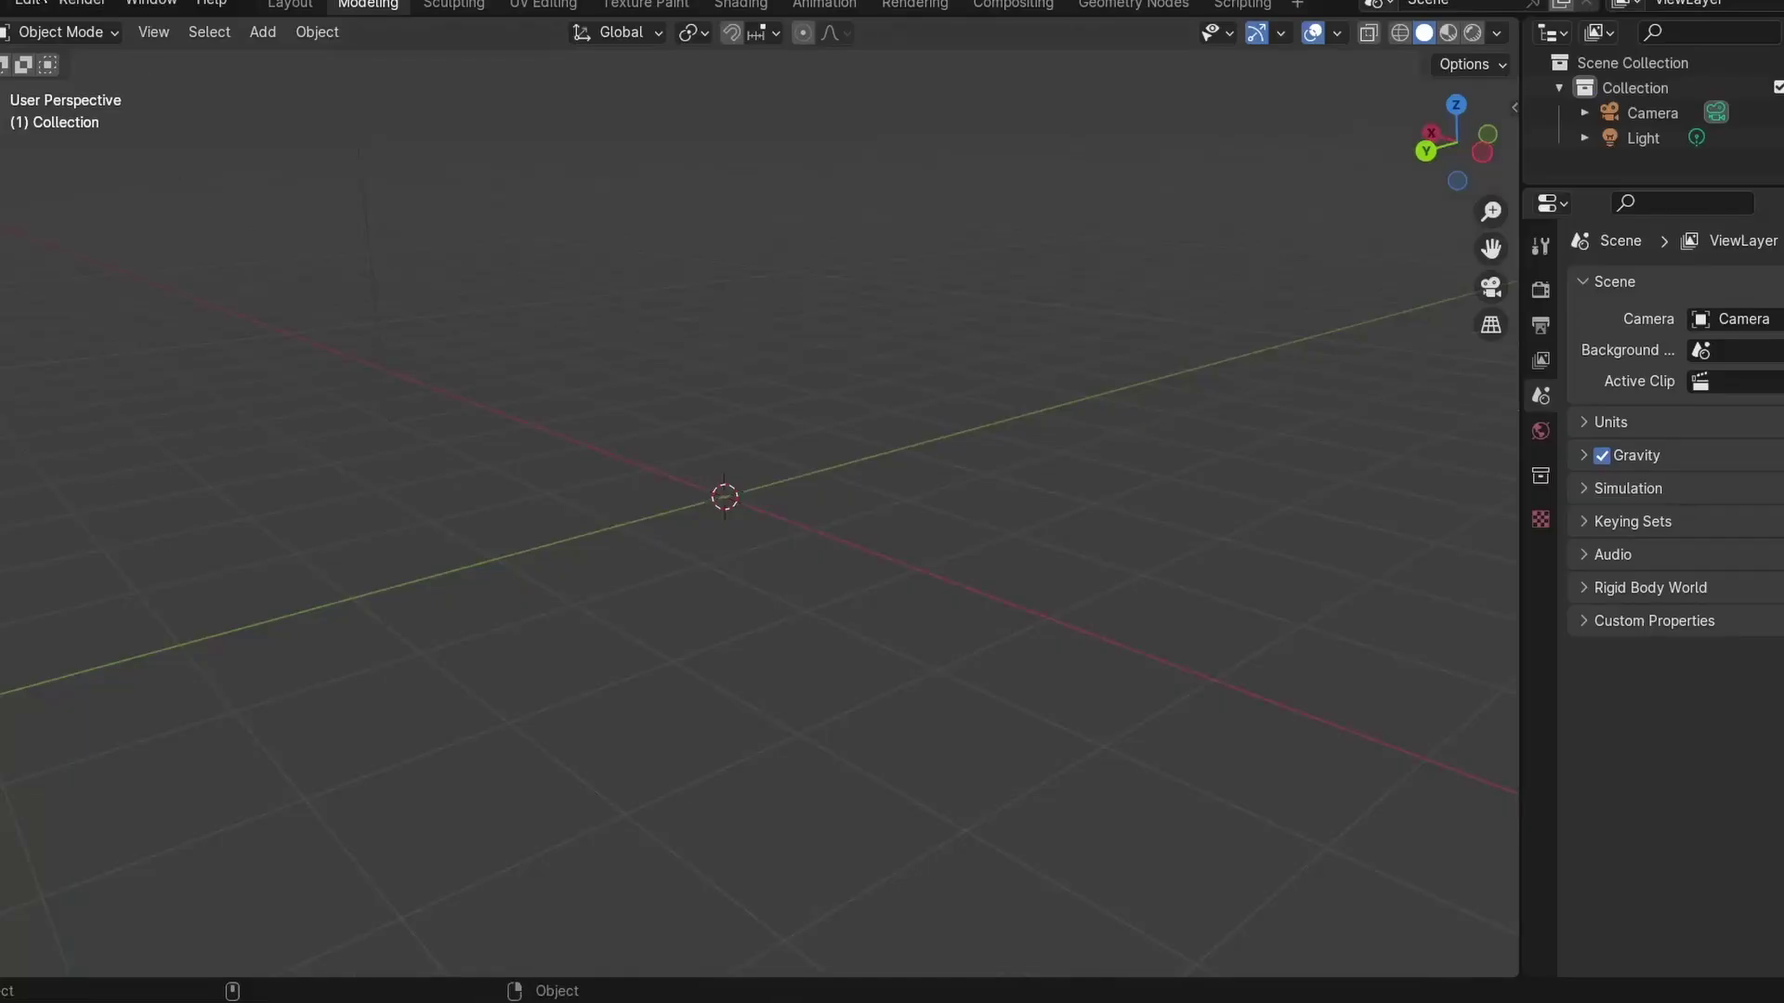
Switch to Blender and import helooodkdf.obj from the Documents folder as a Wavefront file
{"action": "left_click", "coordinate": [3, 3]}
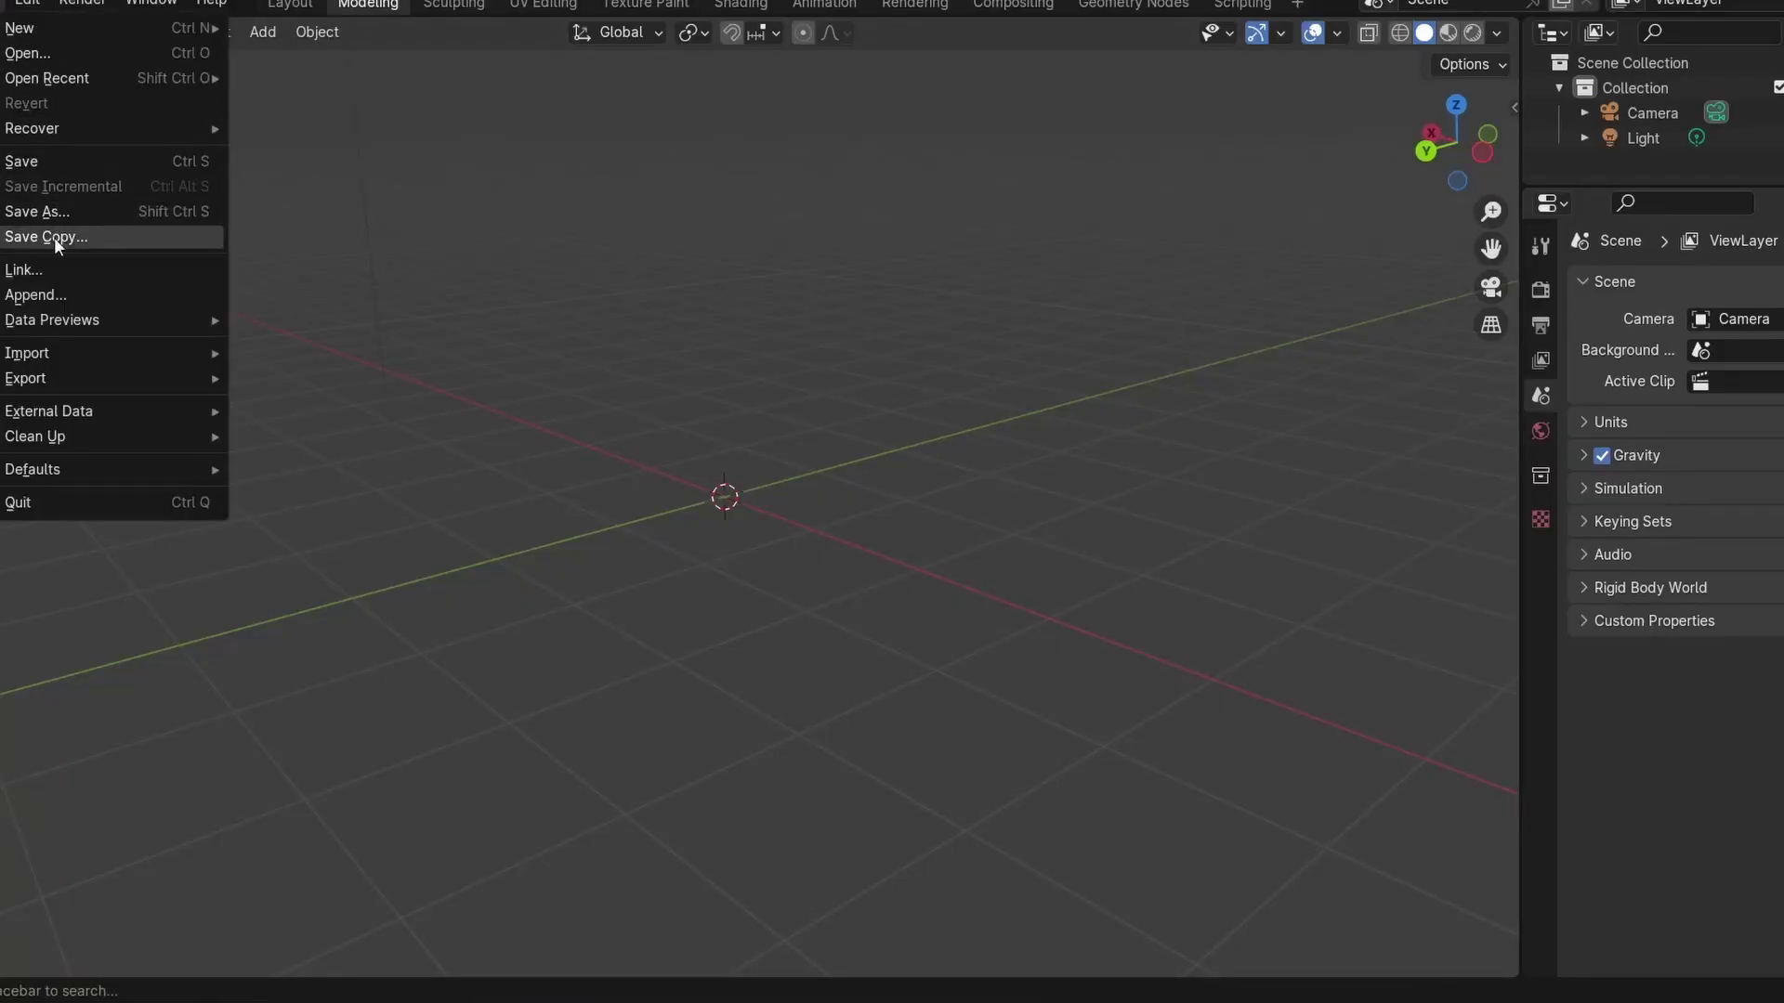
{"action": "mouse_move", "coordinate": [42, 378]}
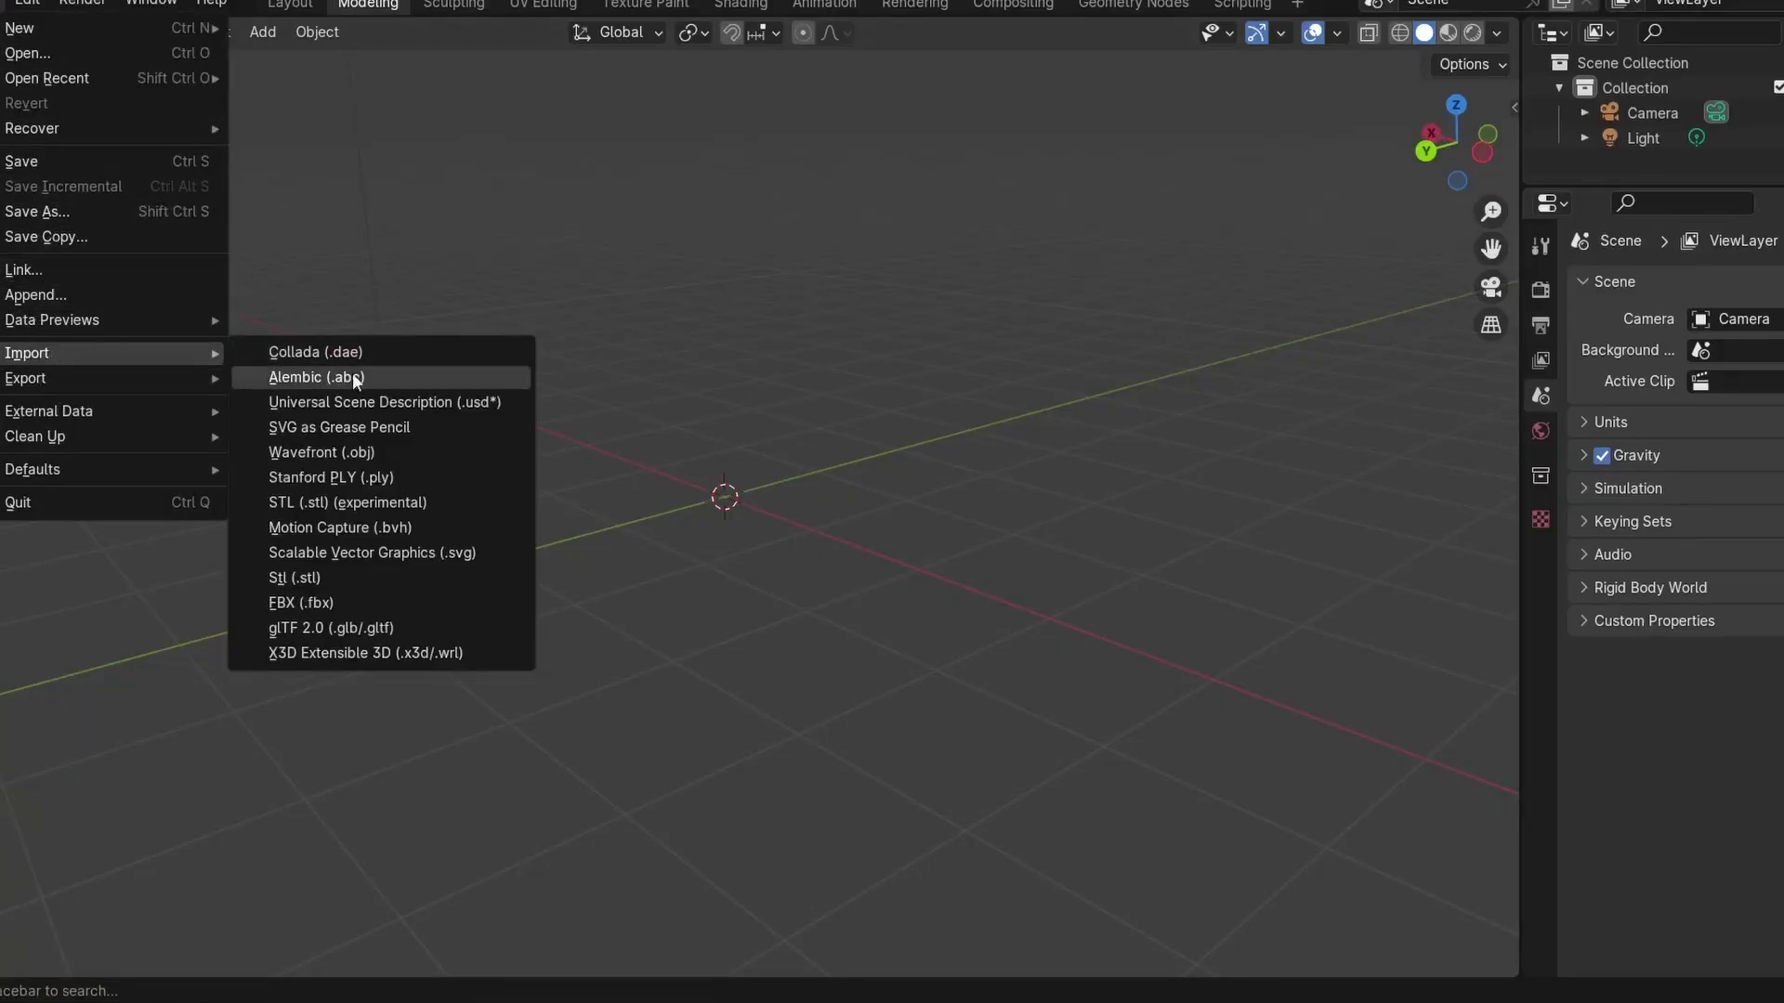
{"action": "left_click", "coordinate": [338, 453]}
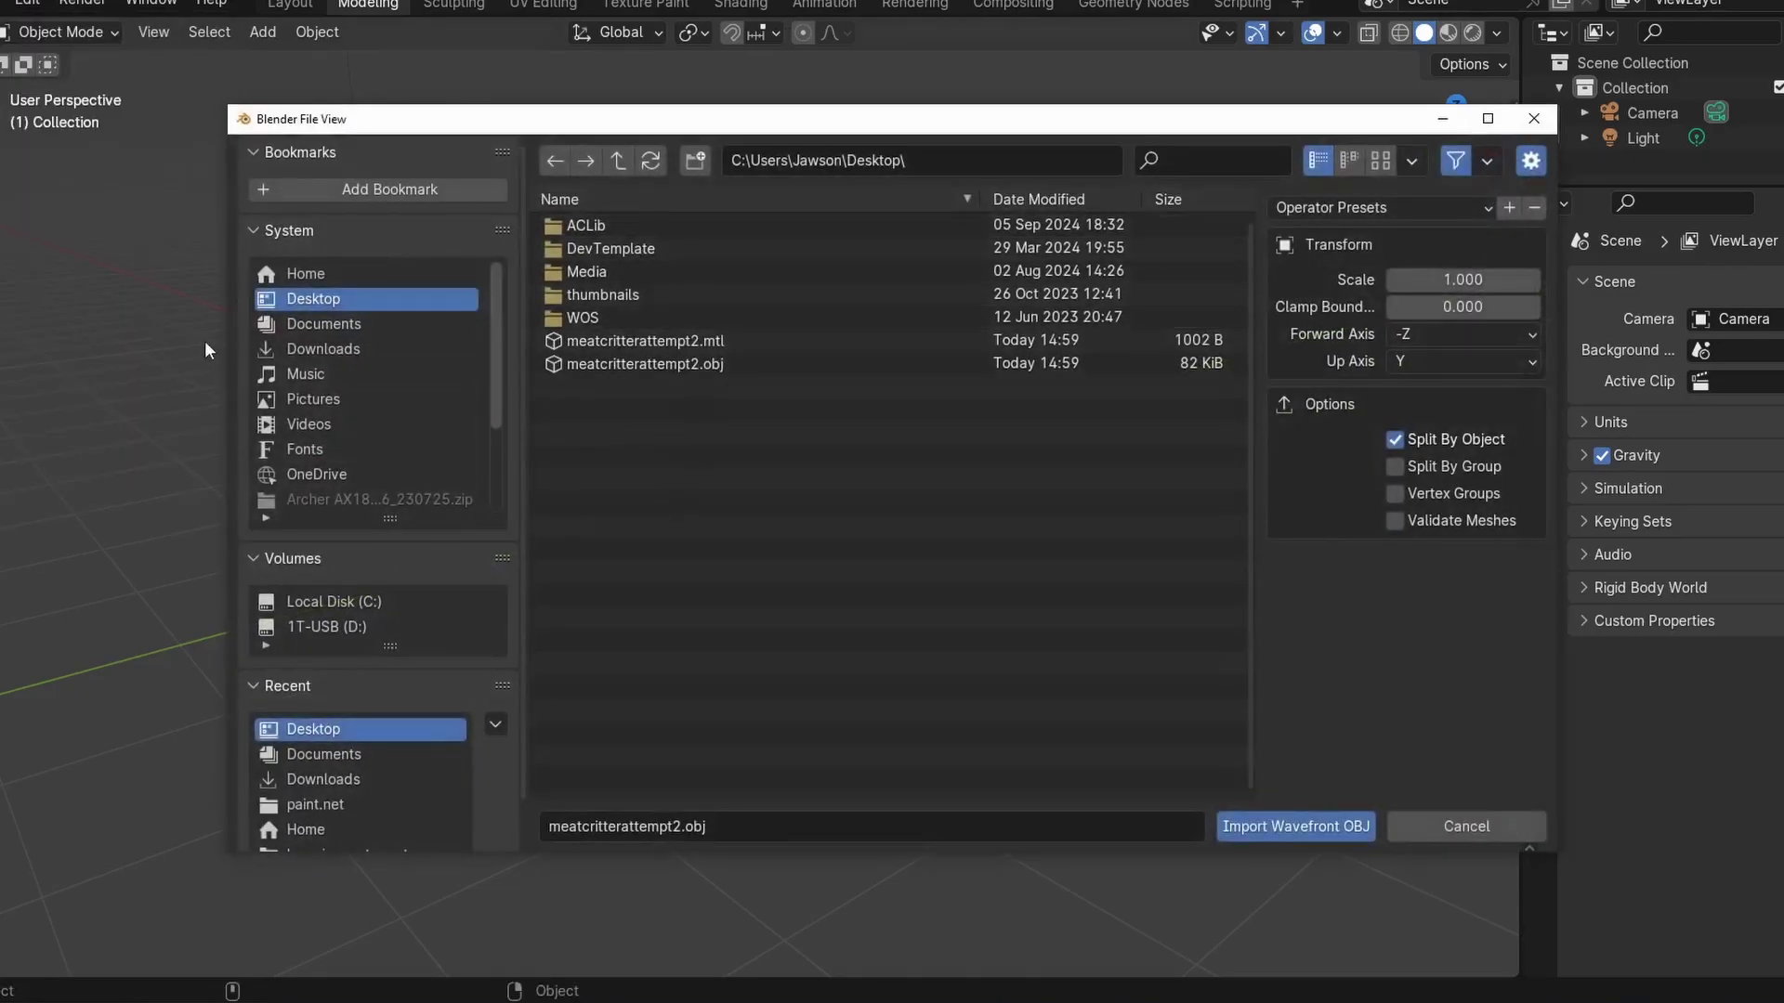
{"action": "left_click", "coordinate": [338, 327]}
{"action": "key", "text": "ctrl+f"}
{"action": "type", "text": "he"}
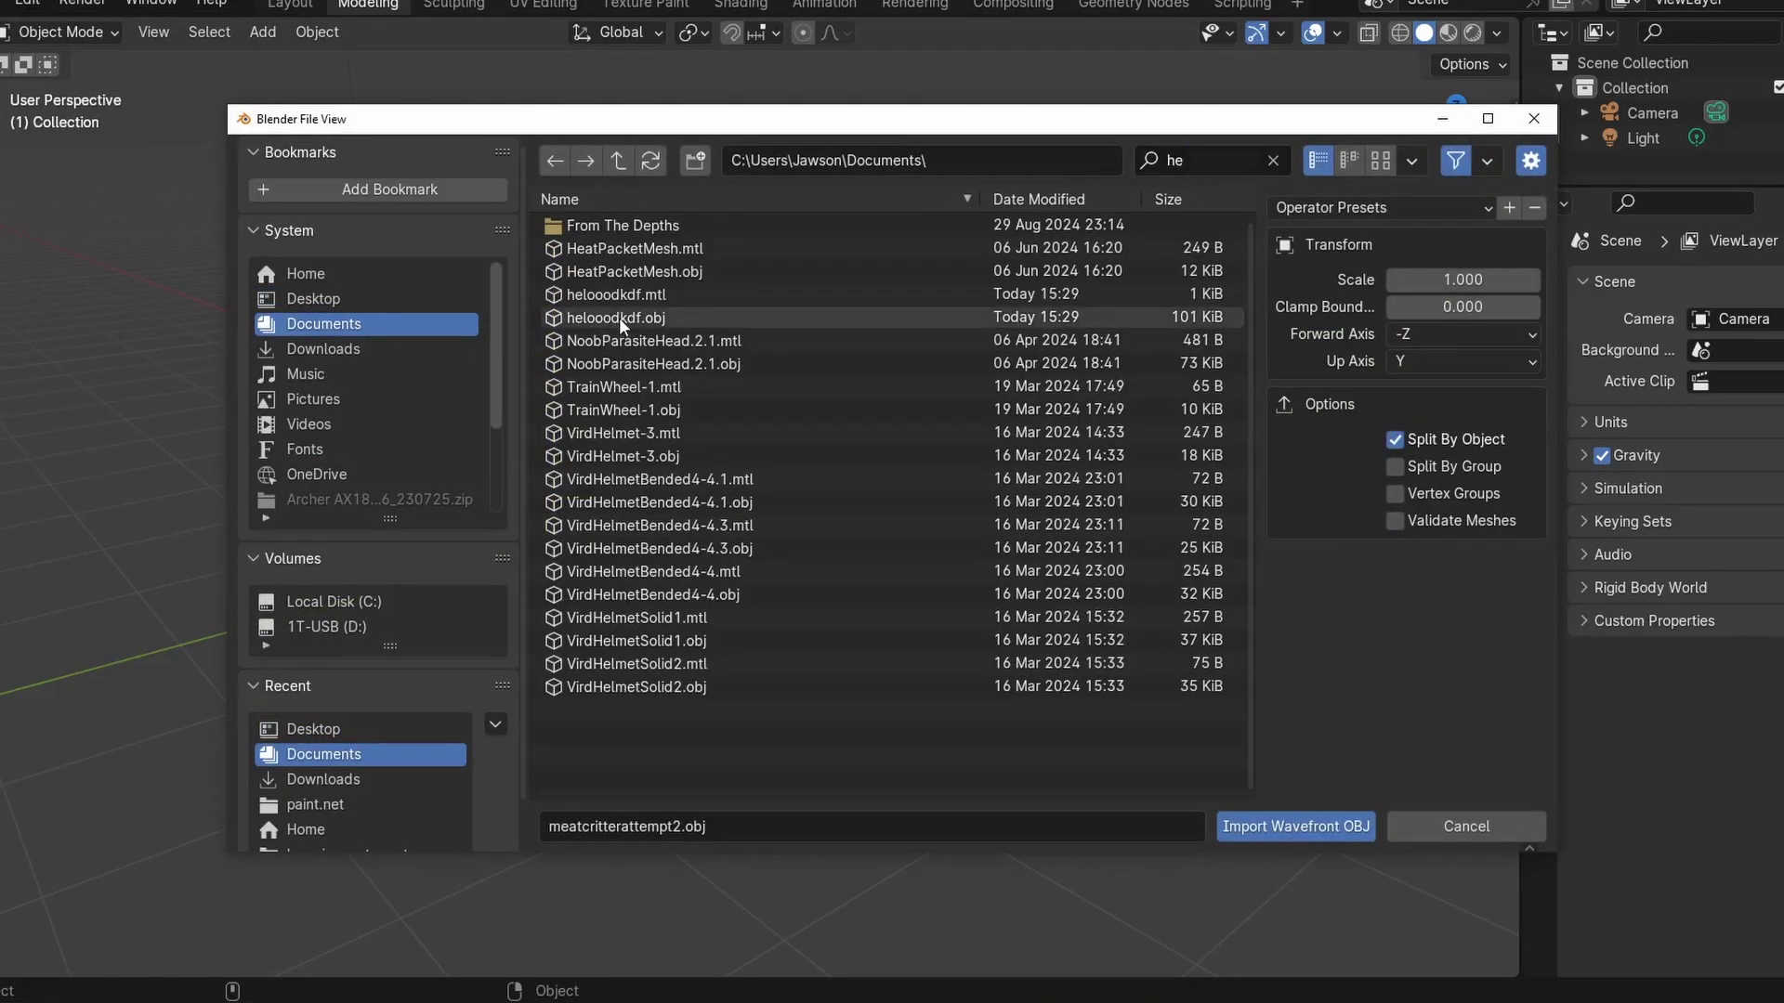
{"action": "double_click", "coordinate": [619, 318]}
{"action": "scroll", "coordinate": [766, 420], "scroll_direction": "down", "scroll_amount": 10}
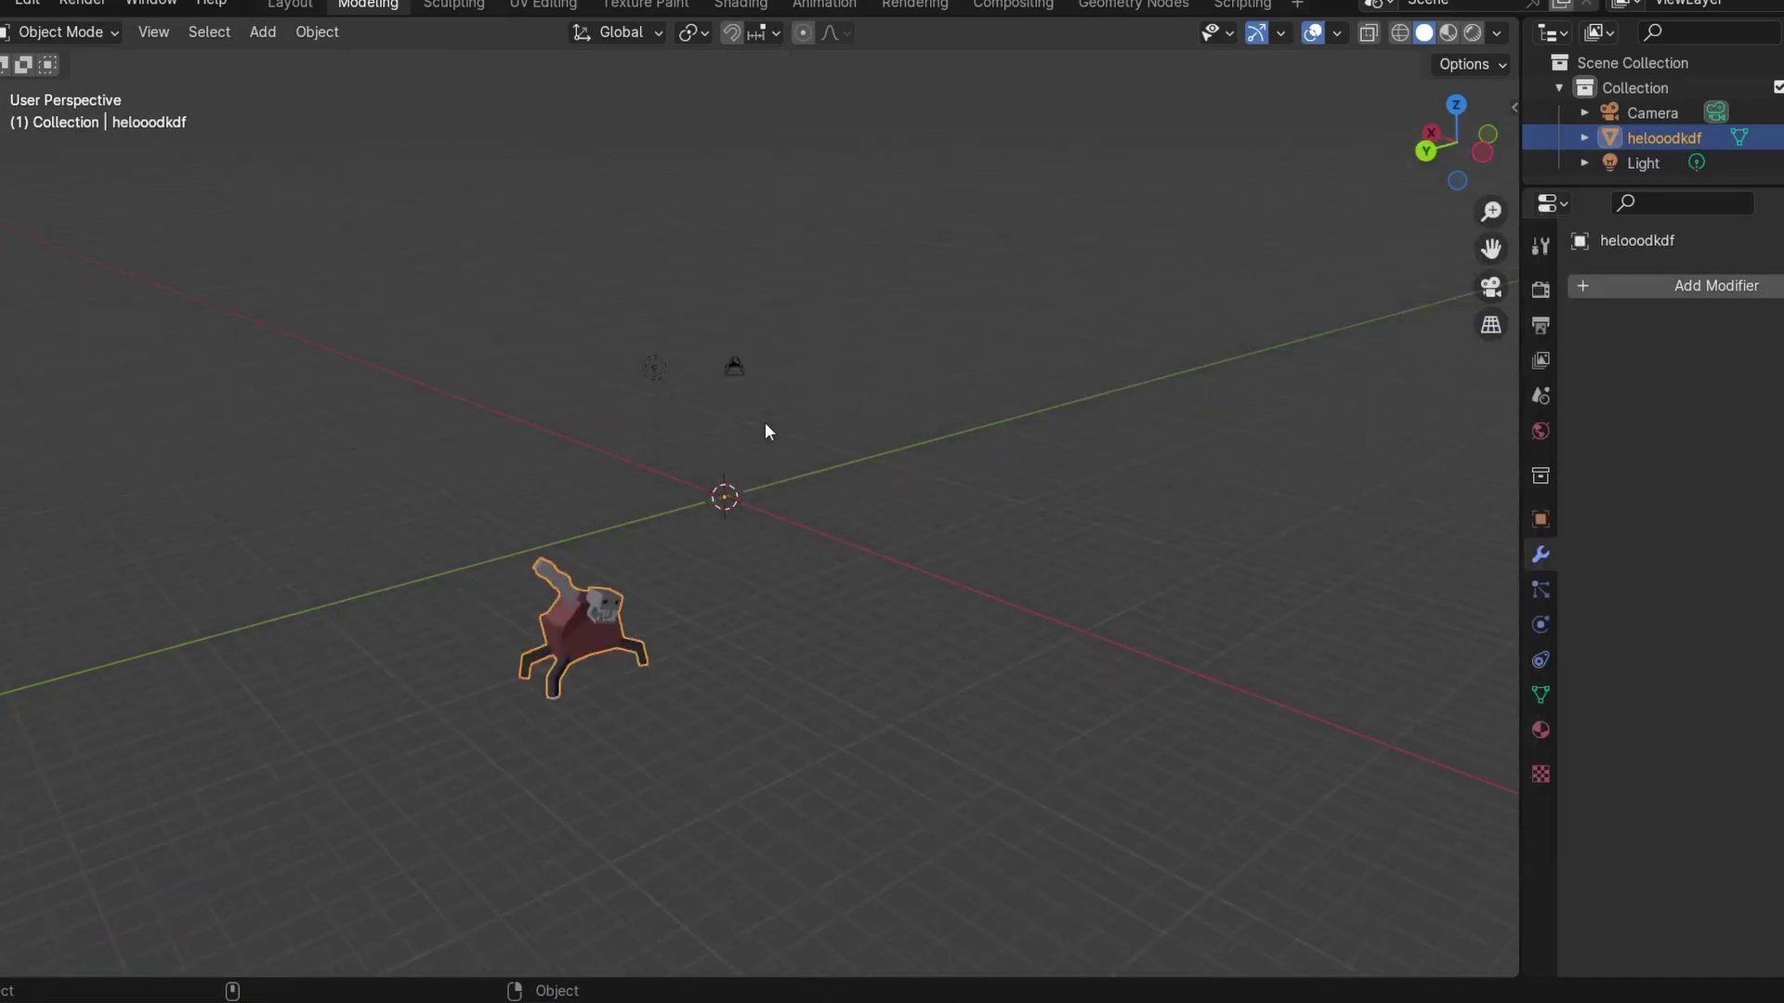
Move the imported creature to the scene centre with Set Origin, Geometry to Origin
{"action": "middle_click_drag", "start_coordinate": [700, 483], "coordinate": [626, 499]}
{"action": "right_click", "coordinate": [604, 576]}
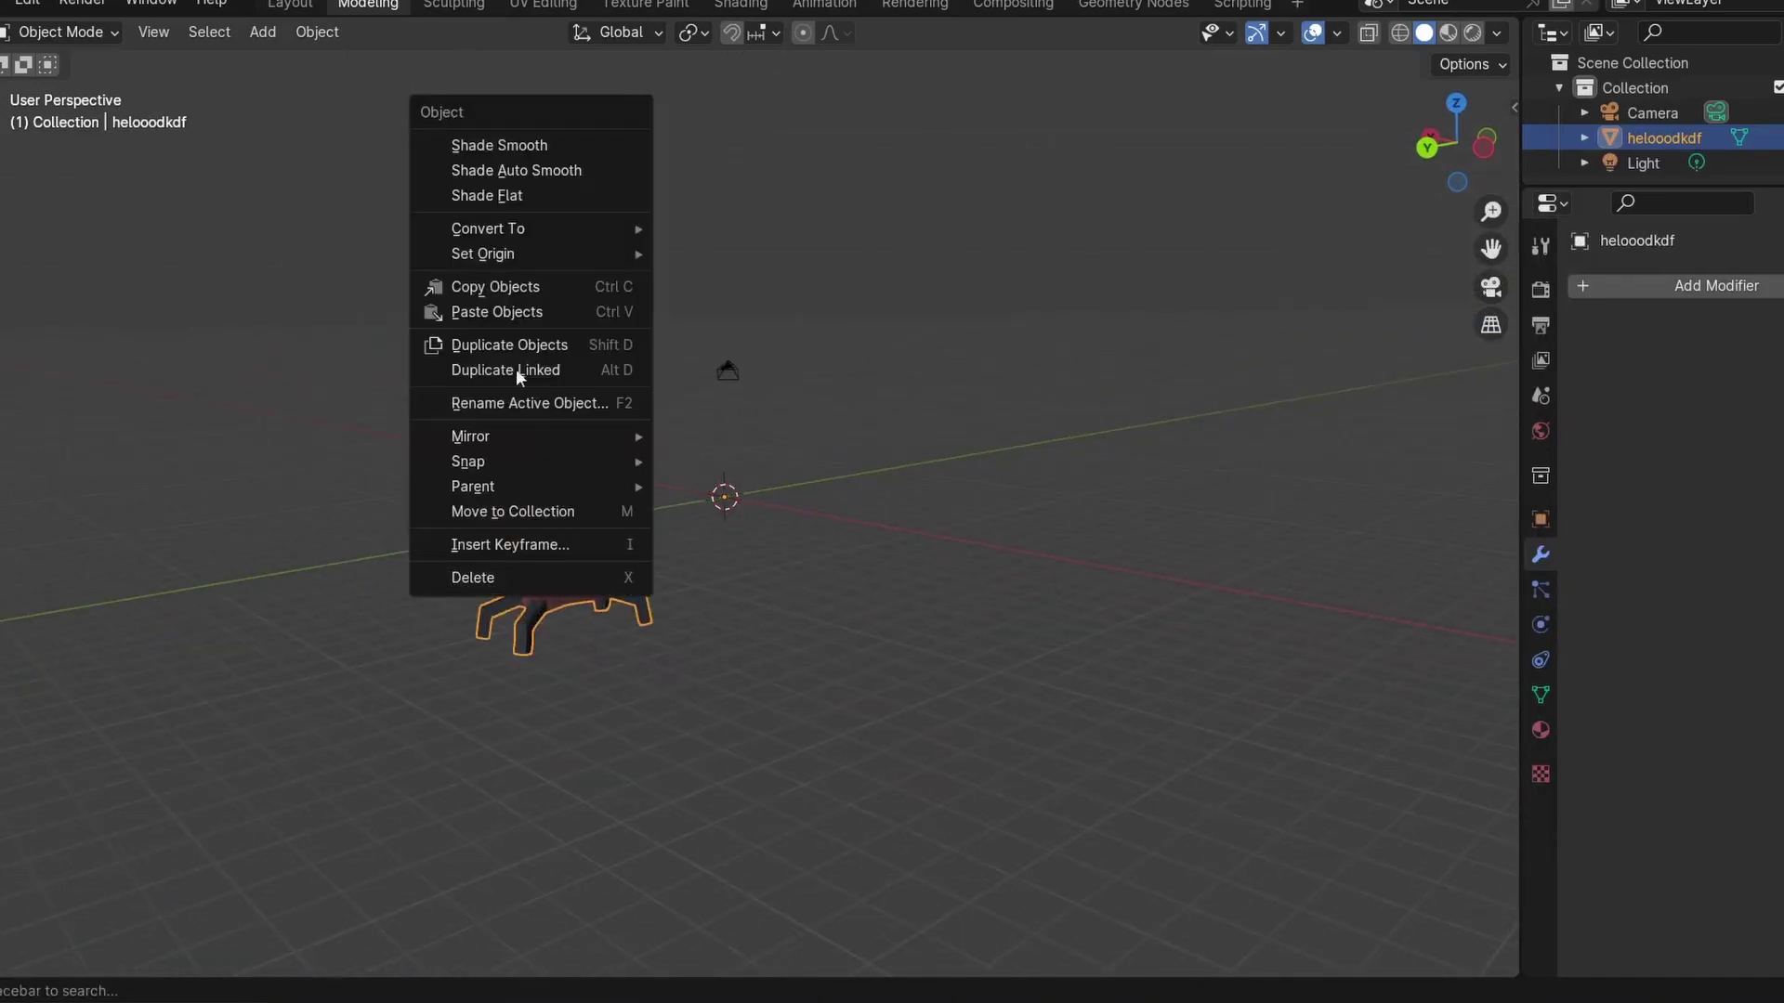
{"action": "mouse_move", "coordinate": [488, 254]}
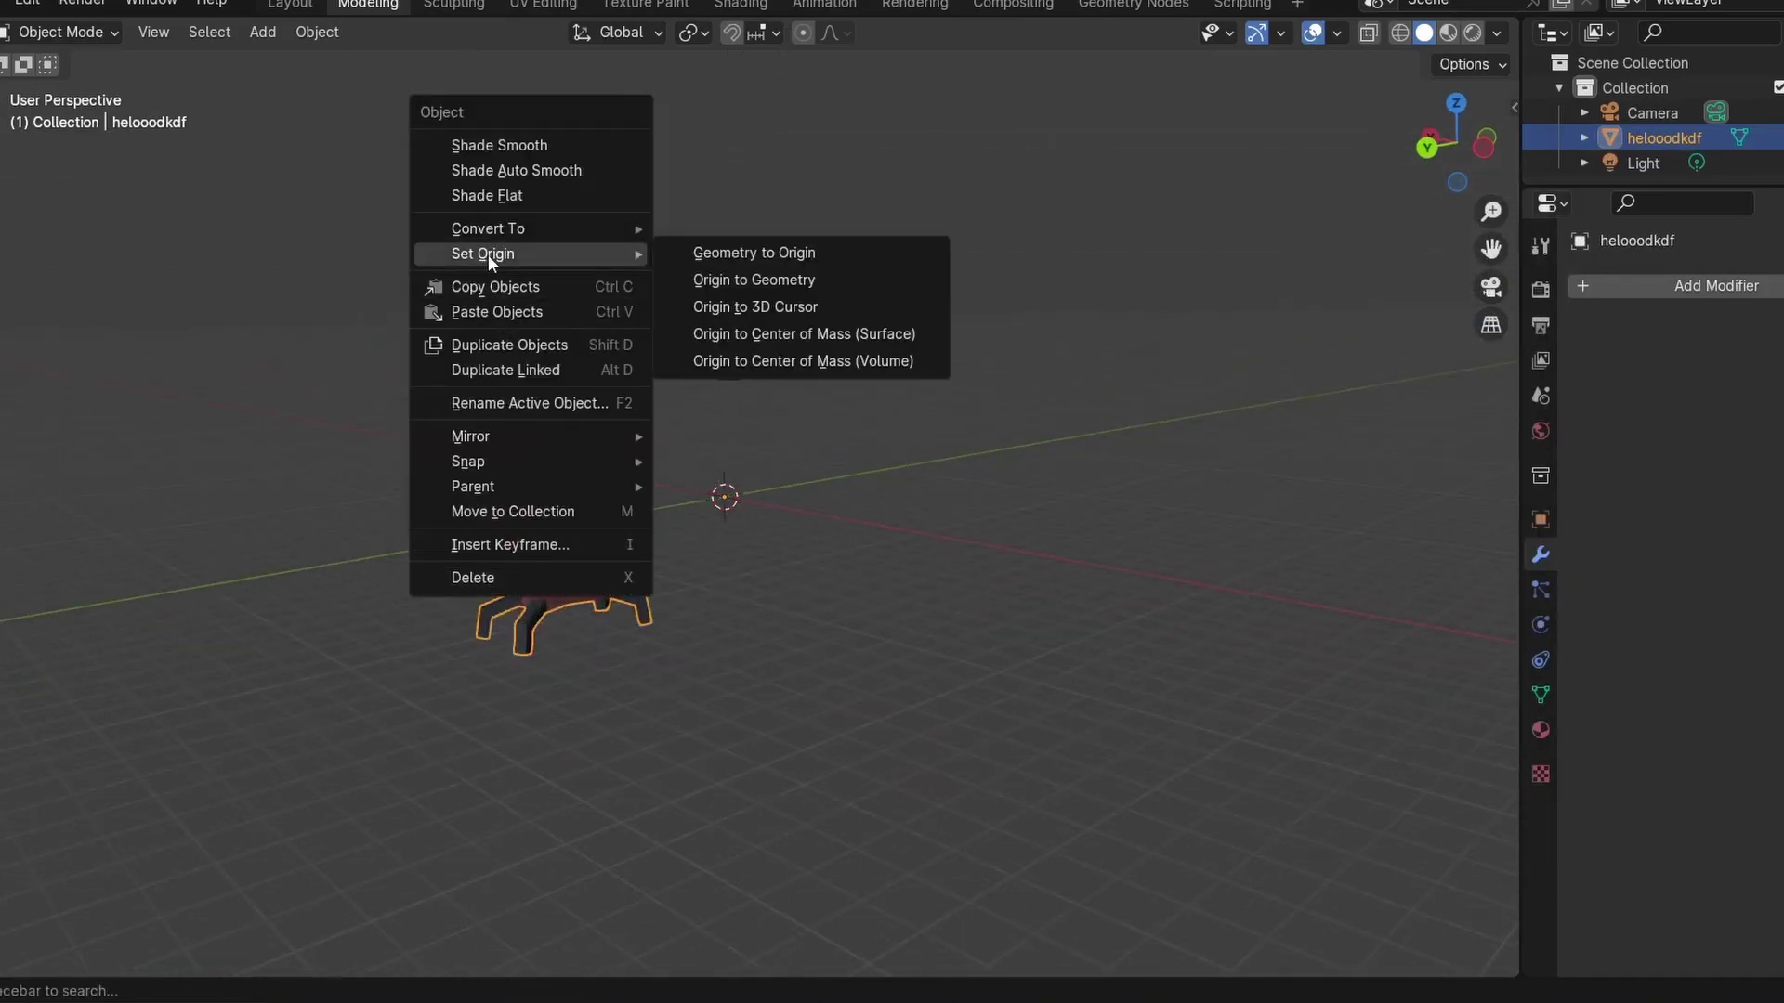
{"action": "left_click", "coordinate": [783, 249]}
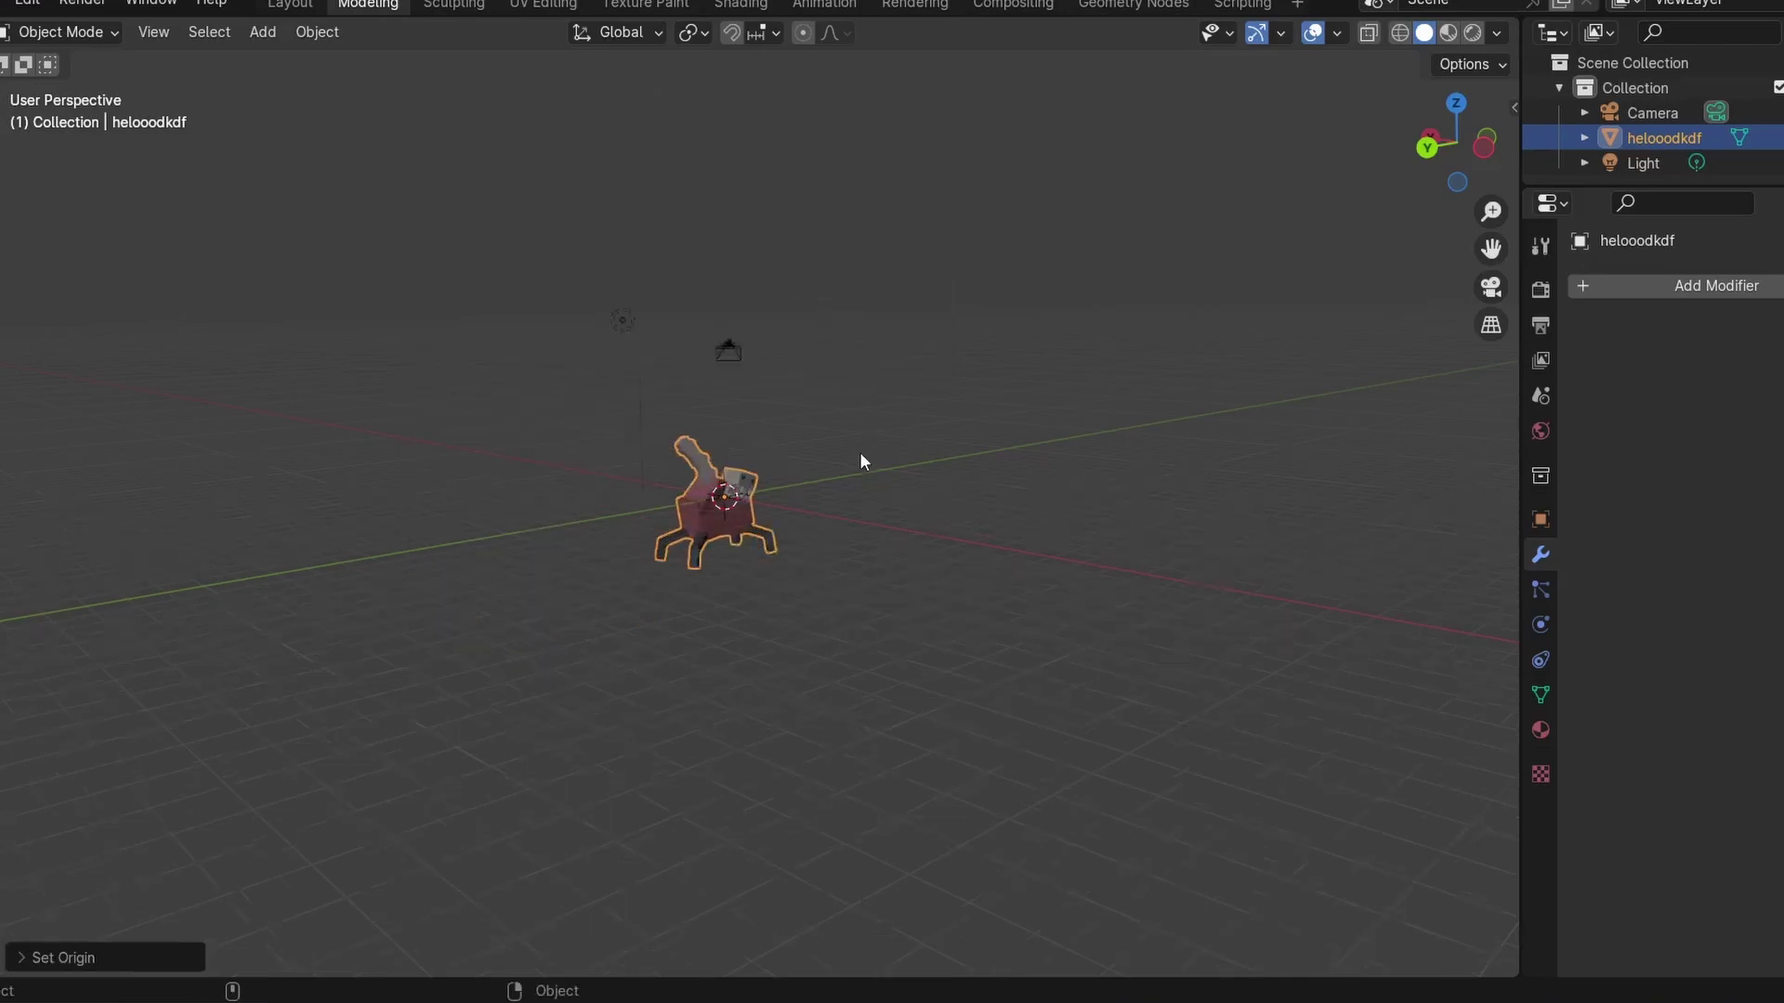
Switch the creature mesh to Edit Mode with its head in close view
{"action": "scroll", "coordinate": [861, 452], "scroll_direction": "up", "scroll_amount": 8}
{"action": "middle_click_drag", "start_coordinate": [840, 477], "coordinate": [913, 331]}
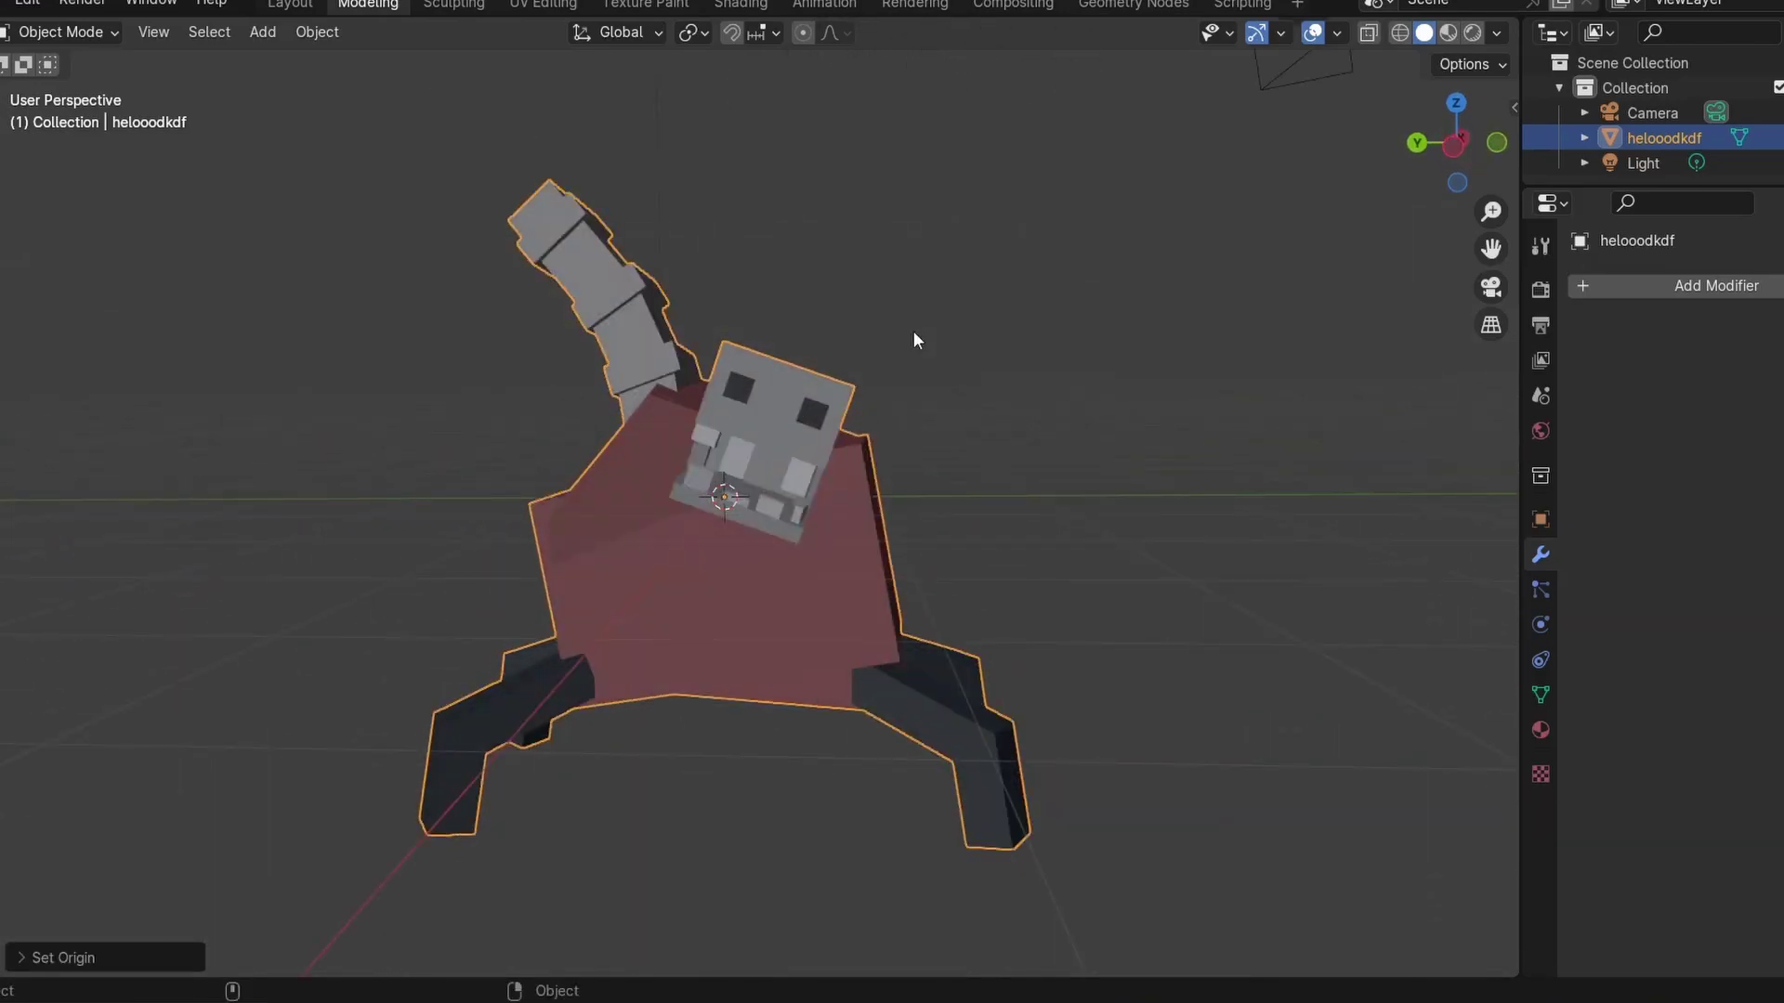
{"action": "key", "text": "Tab"}
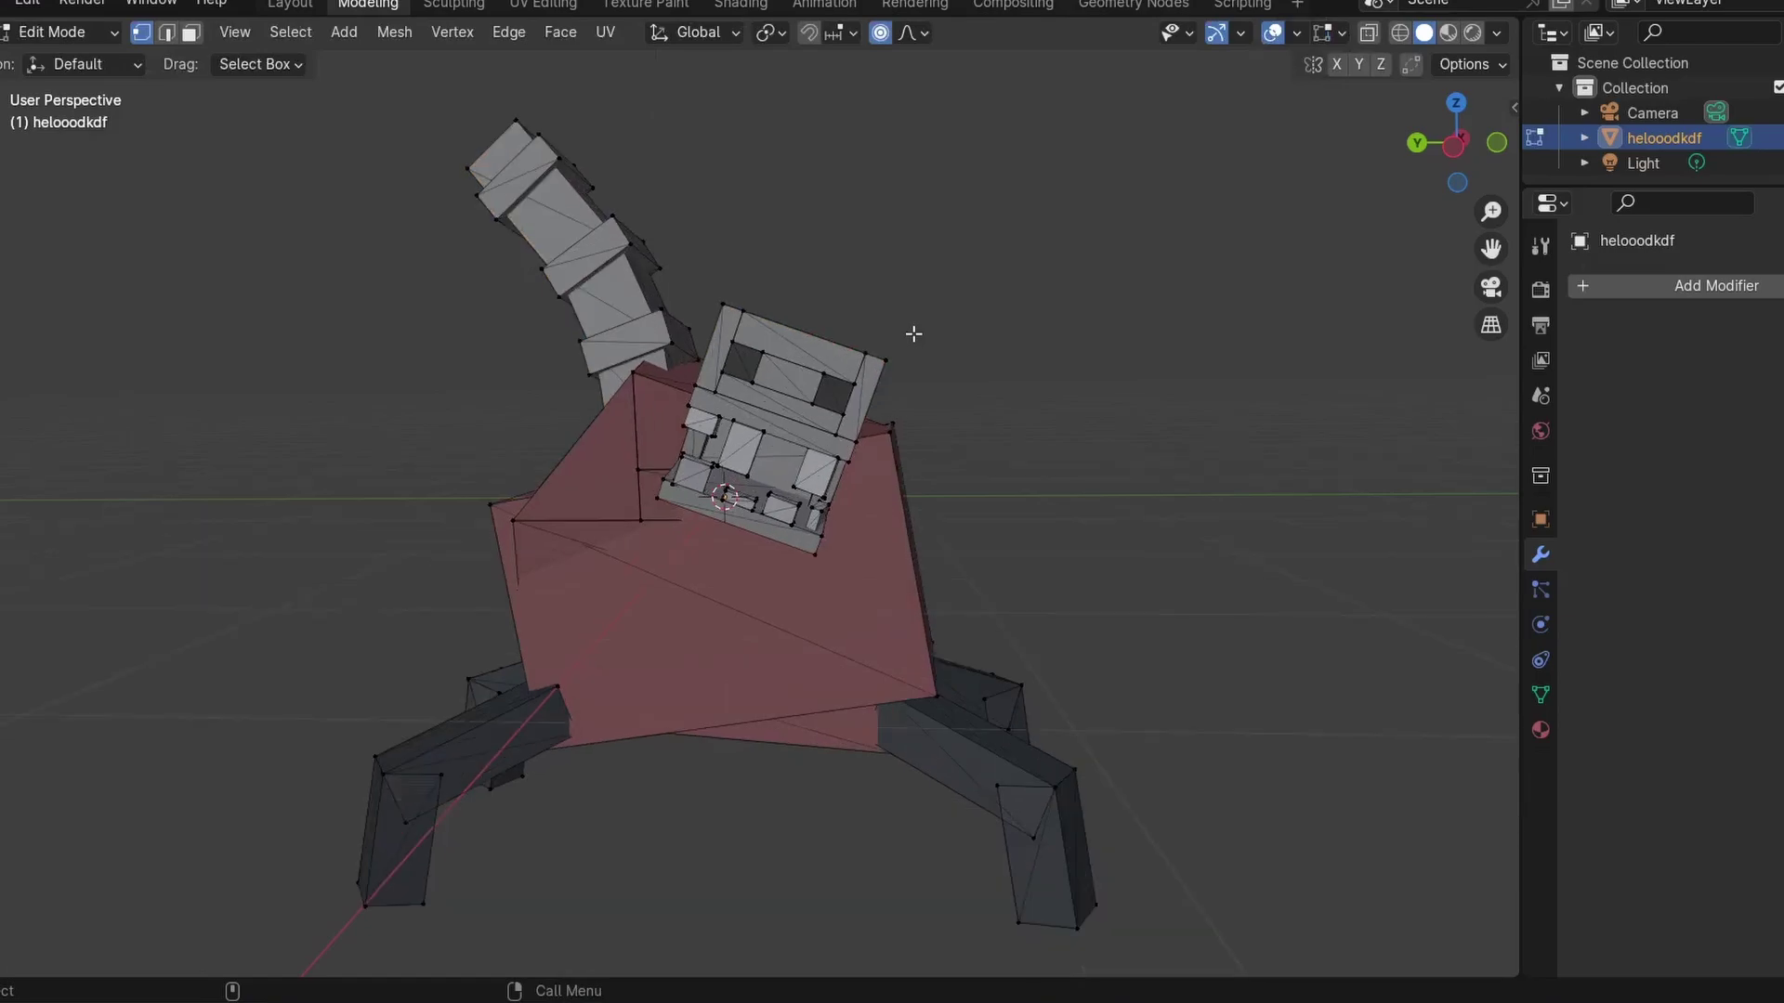
{"action": "scroll", "coordinate": [916, 334], "scroll_direction": "up", "scroll_amount": 5}
{"action": "middle_click_drag", "start_coordinate": [916, 334], "coordinate": [910, 307]}
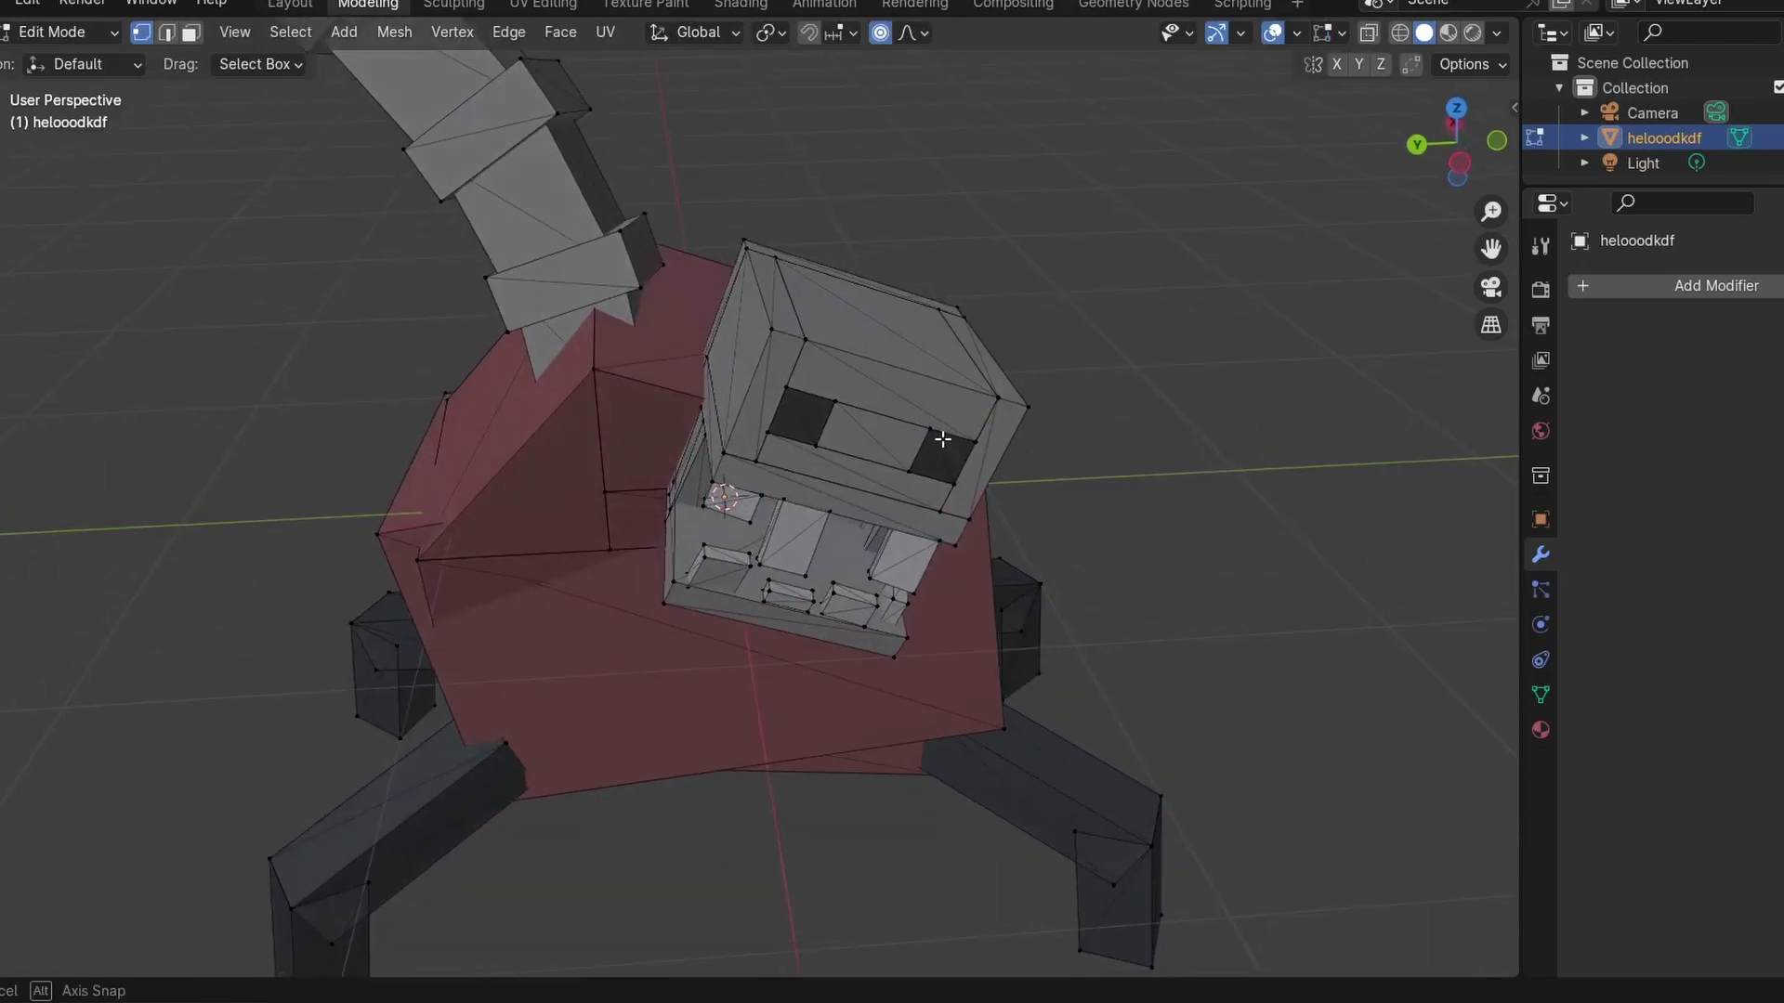
Try moving a vertex on top of the skull along the Z and Y axes with proportional editing
{"action": "left_click", "coordinate": [778, 325]}
{"action": "key", "text": "g"}
{"action": "key", "text": "z"}
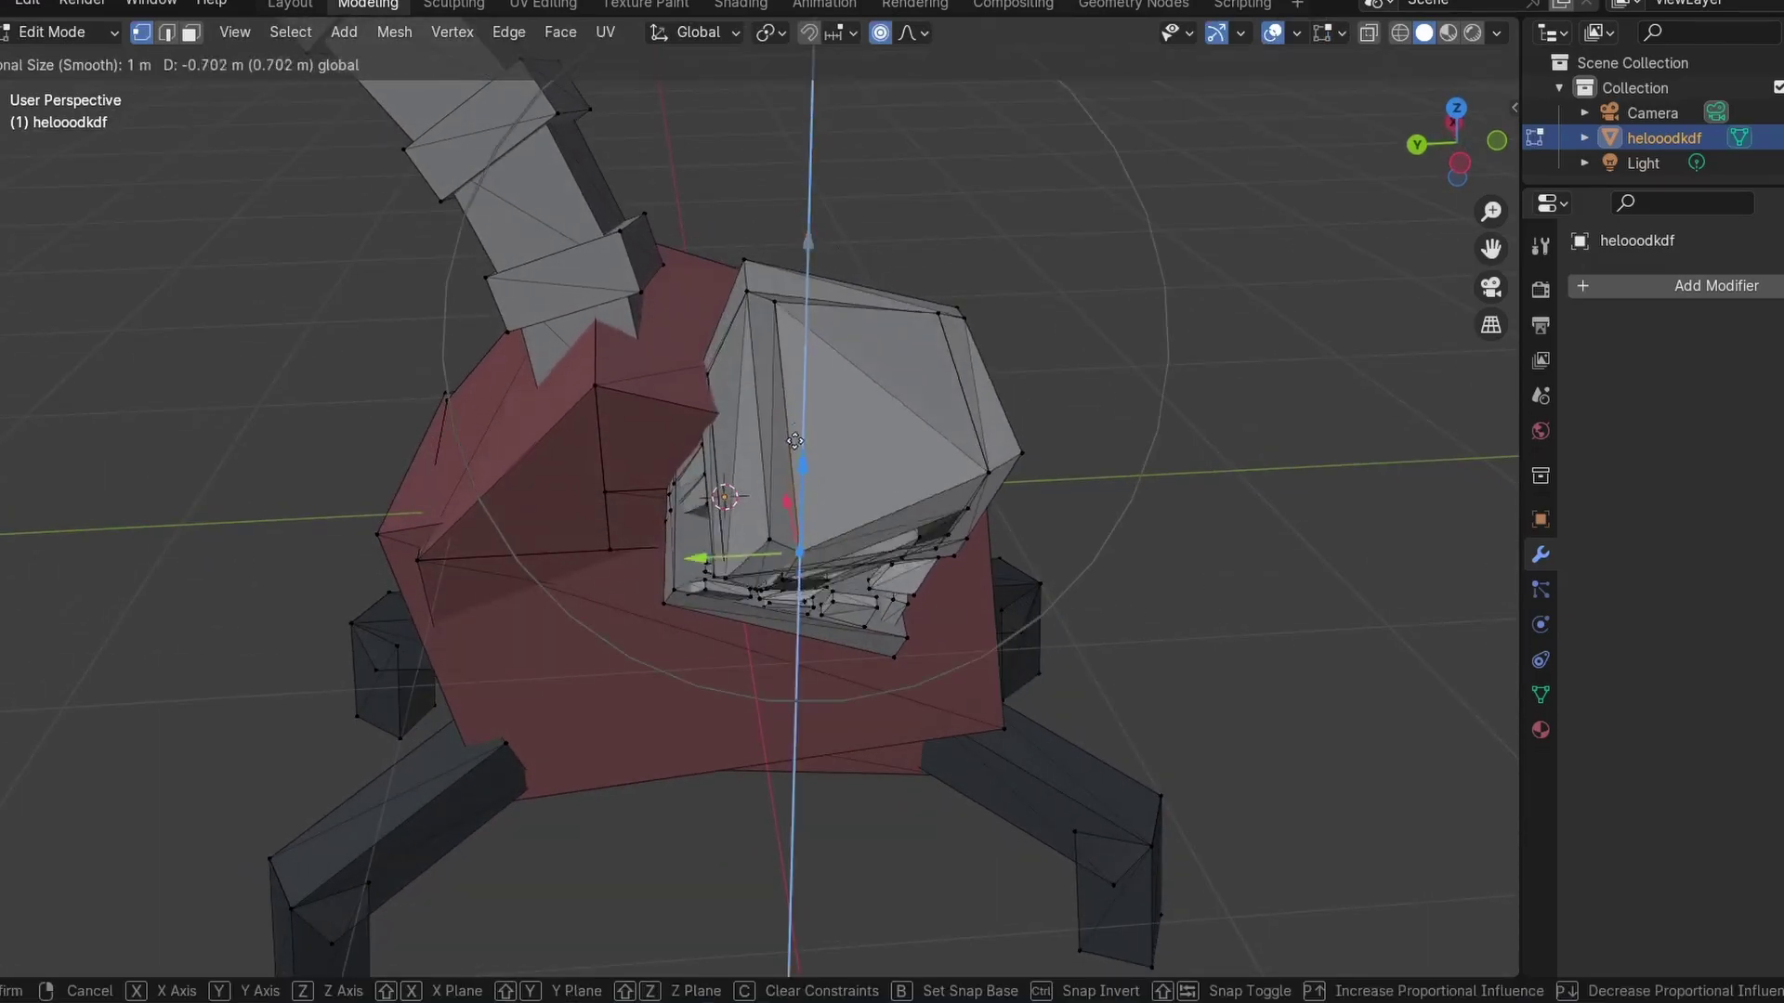
{"action": "left_click", "coordinate": [846, 162]}
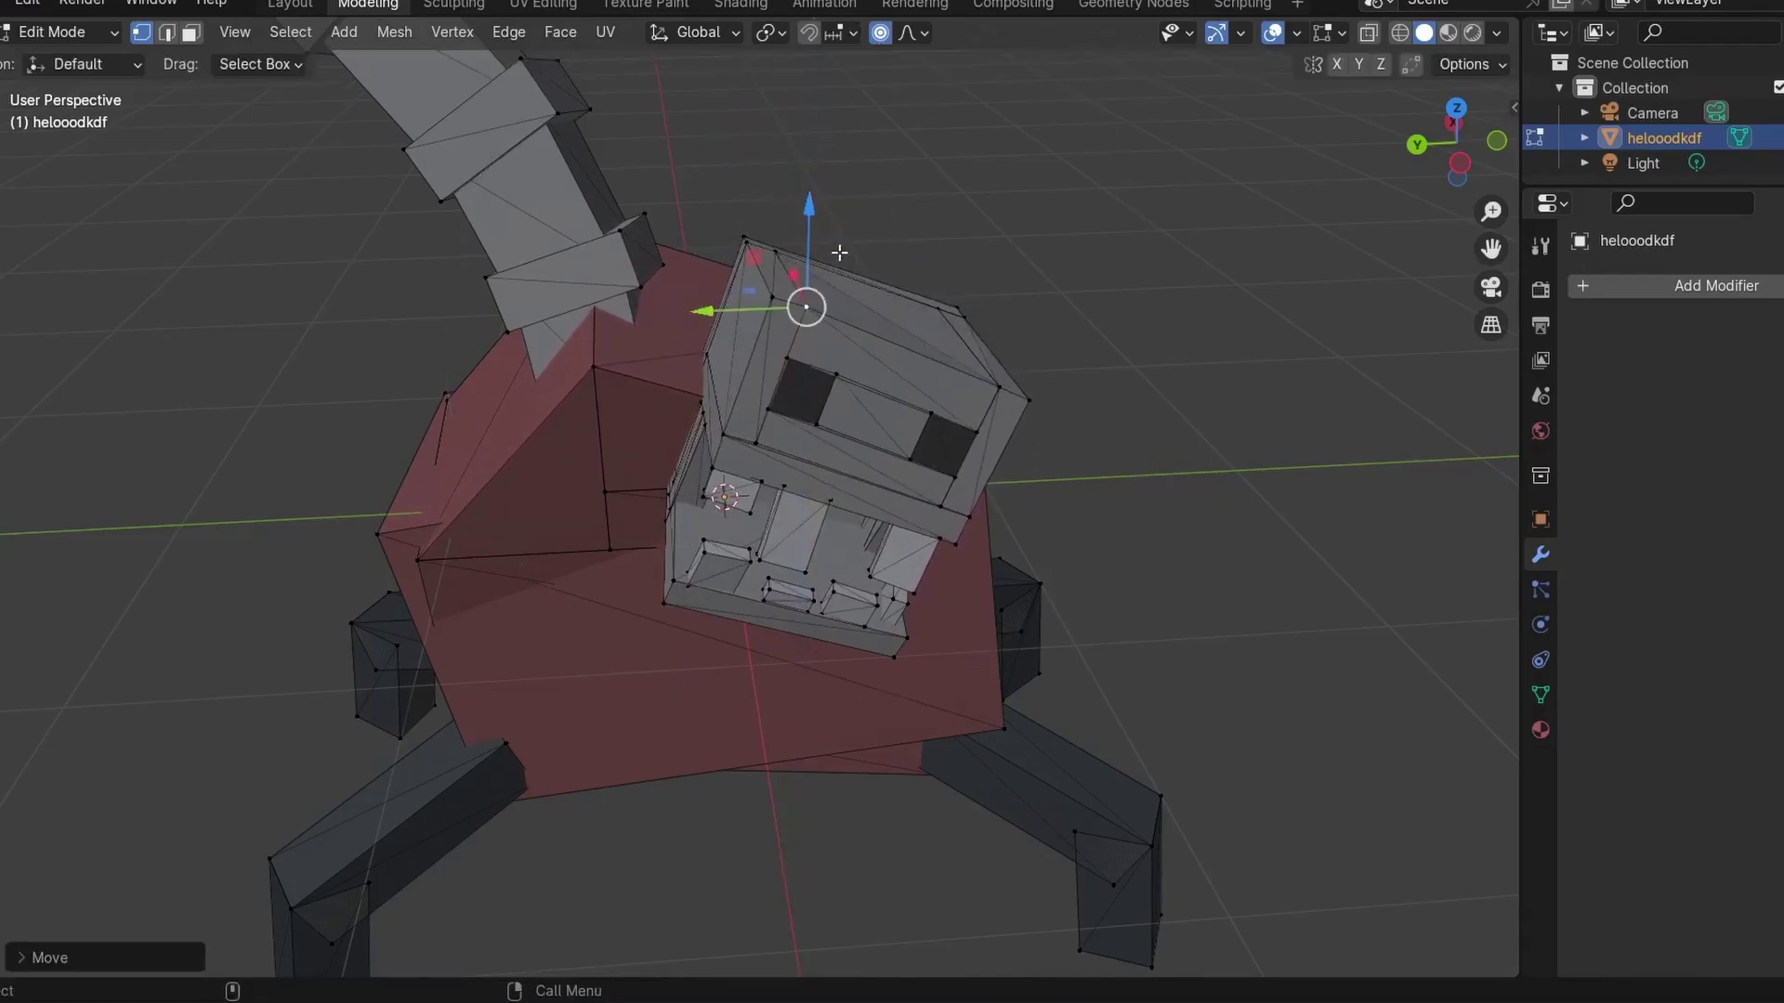
{"action": "middle_click_drag", "start_coordinate": [845, 162], "coordinate": [662, 206]}
{"action": "scroll", "coordinate": [867, 307], "scroll_direction": "up", "scroll_amount": 4}
{"action": "left_click_drag", "start_coordinate": [662, 206], "coordinate": [365, 188]}
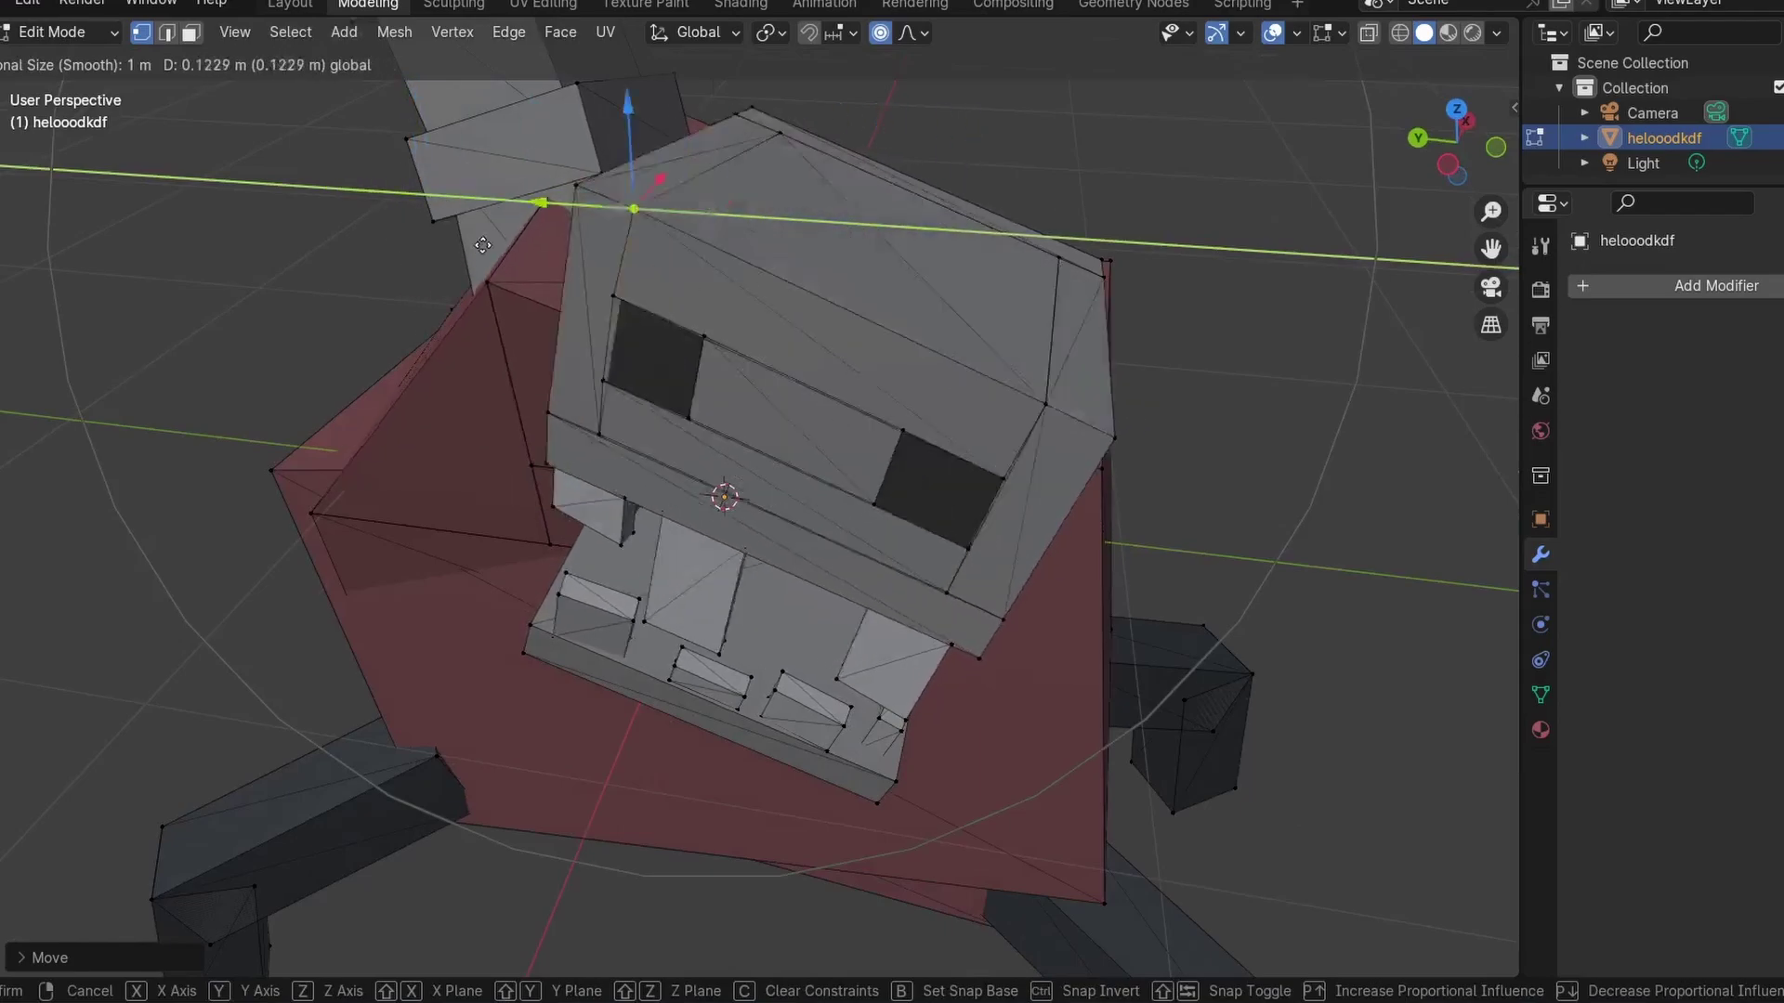
{"action": "key", "text": "Escape"}
Select the entire creature mesh and merge its duplicate vertices by distance
{"action": "middle_click_drag", "start_coordinate": [365, 189], "coordinate": [1056, 493]}
{"action": "scroll", "coordinate": [1056, 493], "scroll_direction": "down", "scroll_amount": 4}
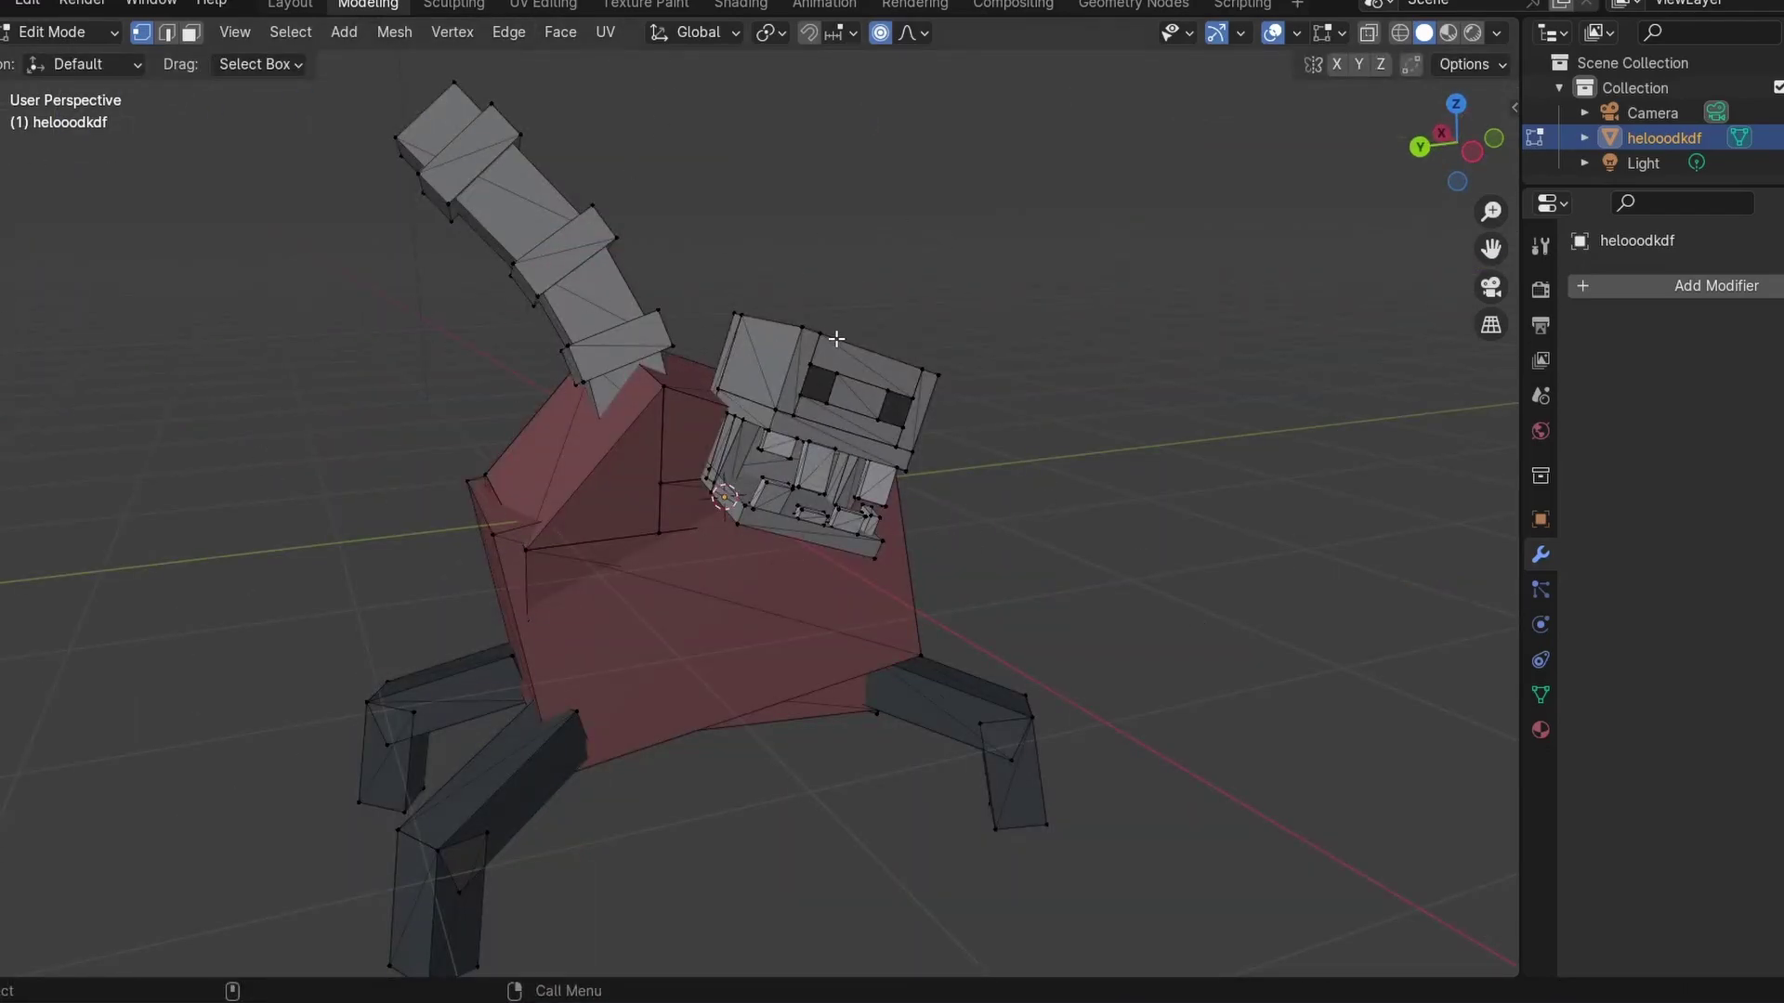
{"action": "key", "text": "a"}
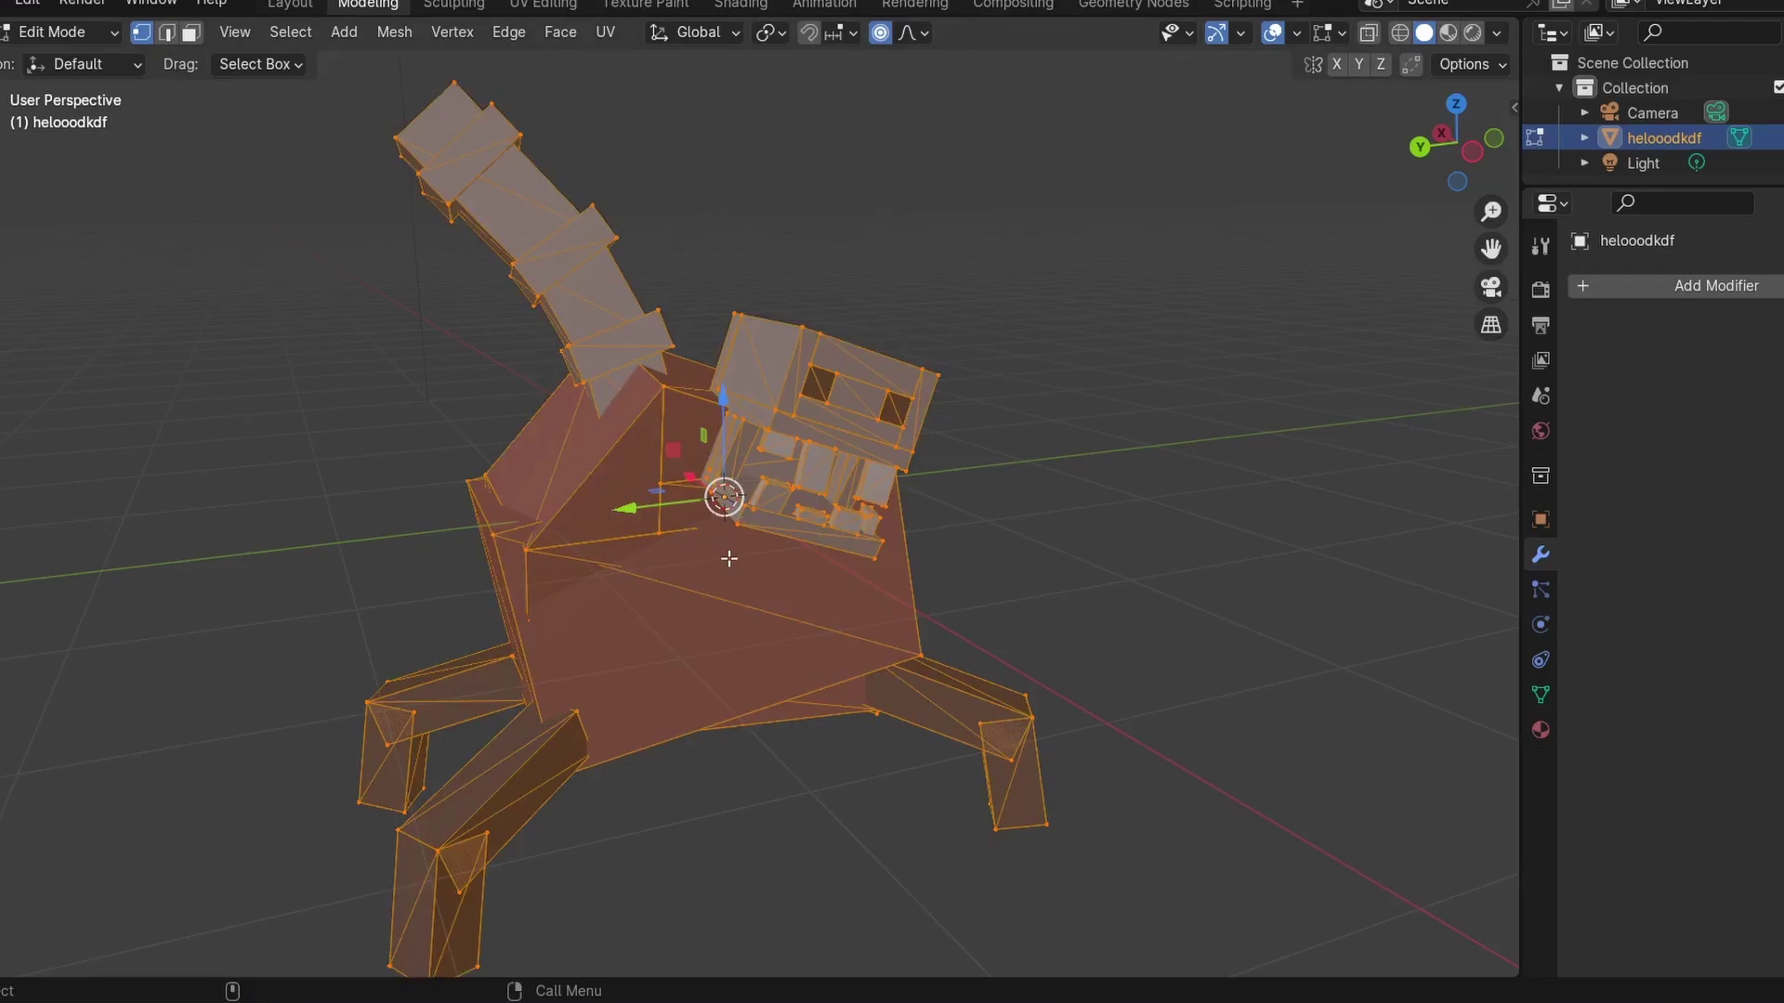
{"action": "left_click", "coordinate": [396, 32]}
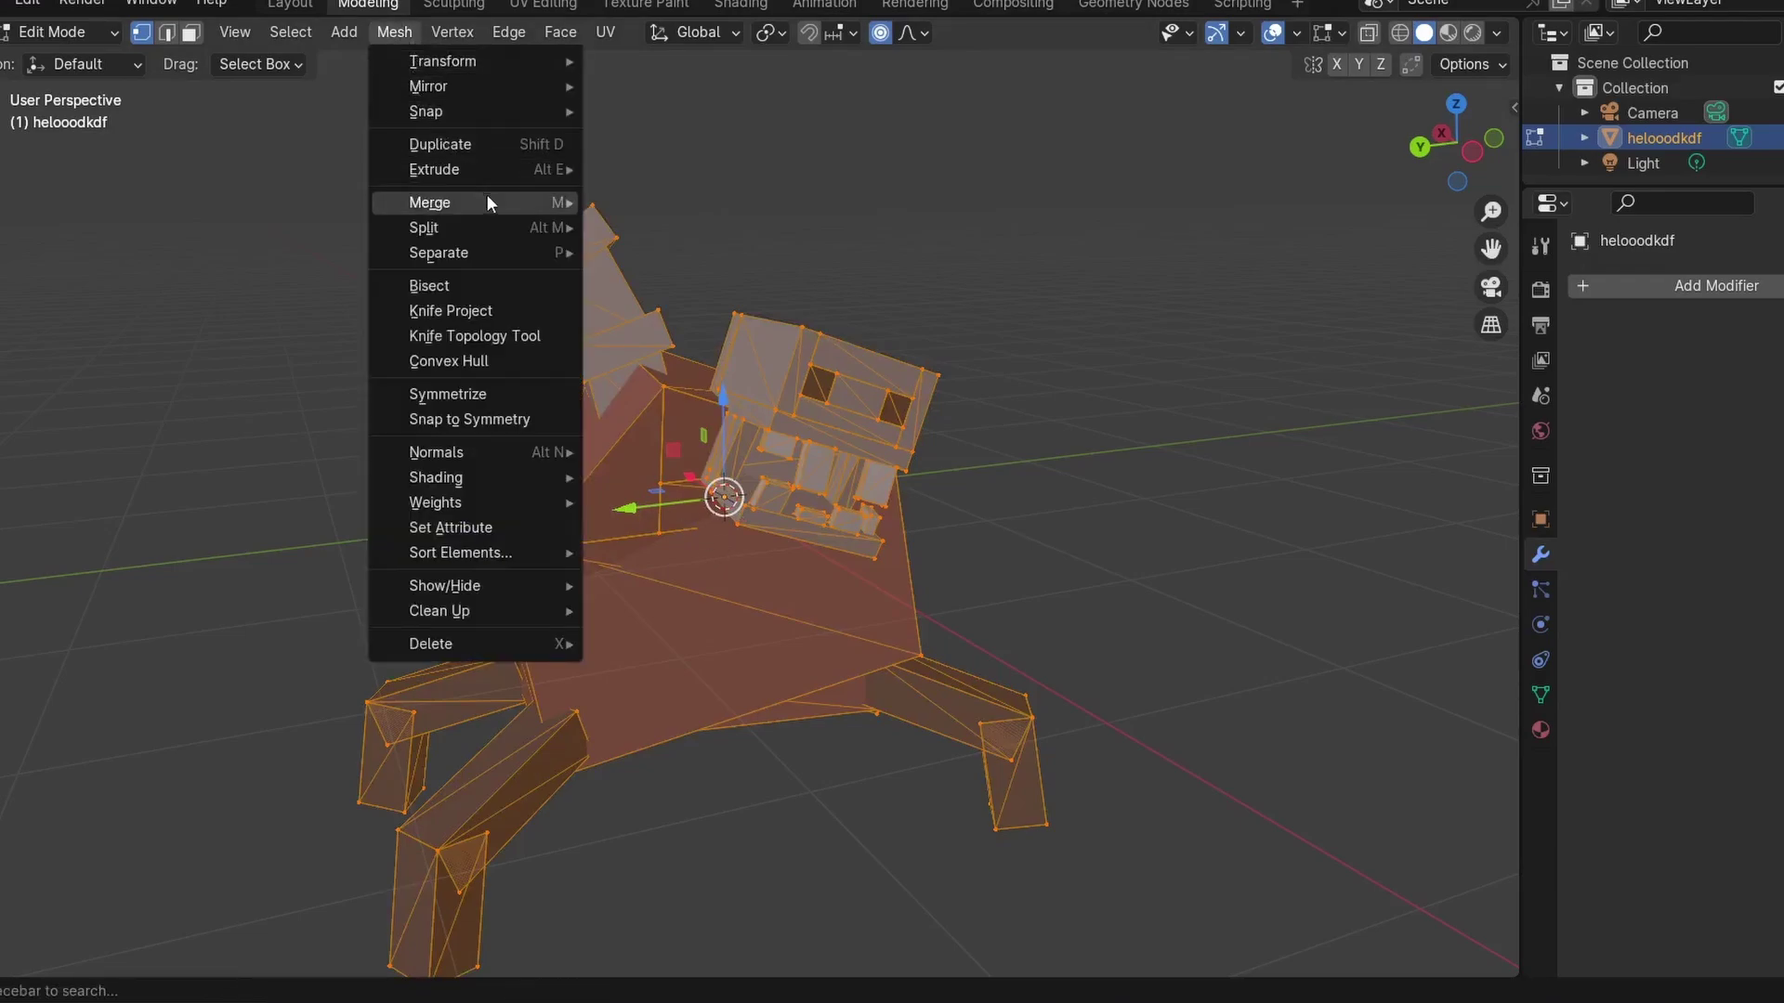
{"action": "mouse_move", "coordinate": [492, 198]}
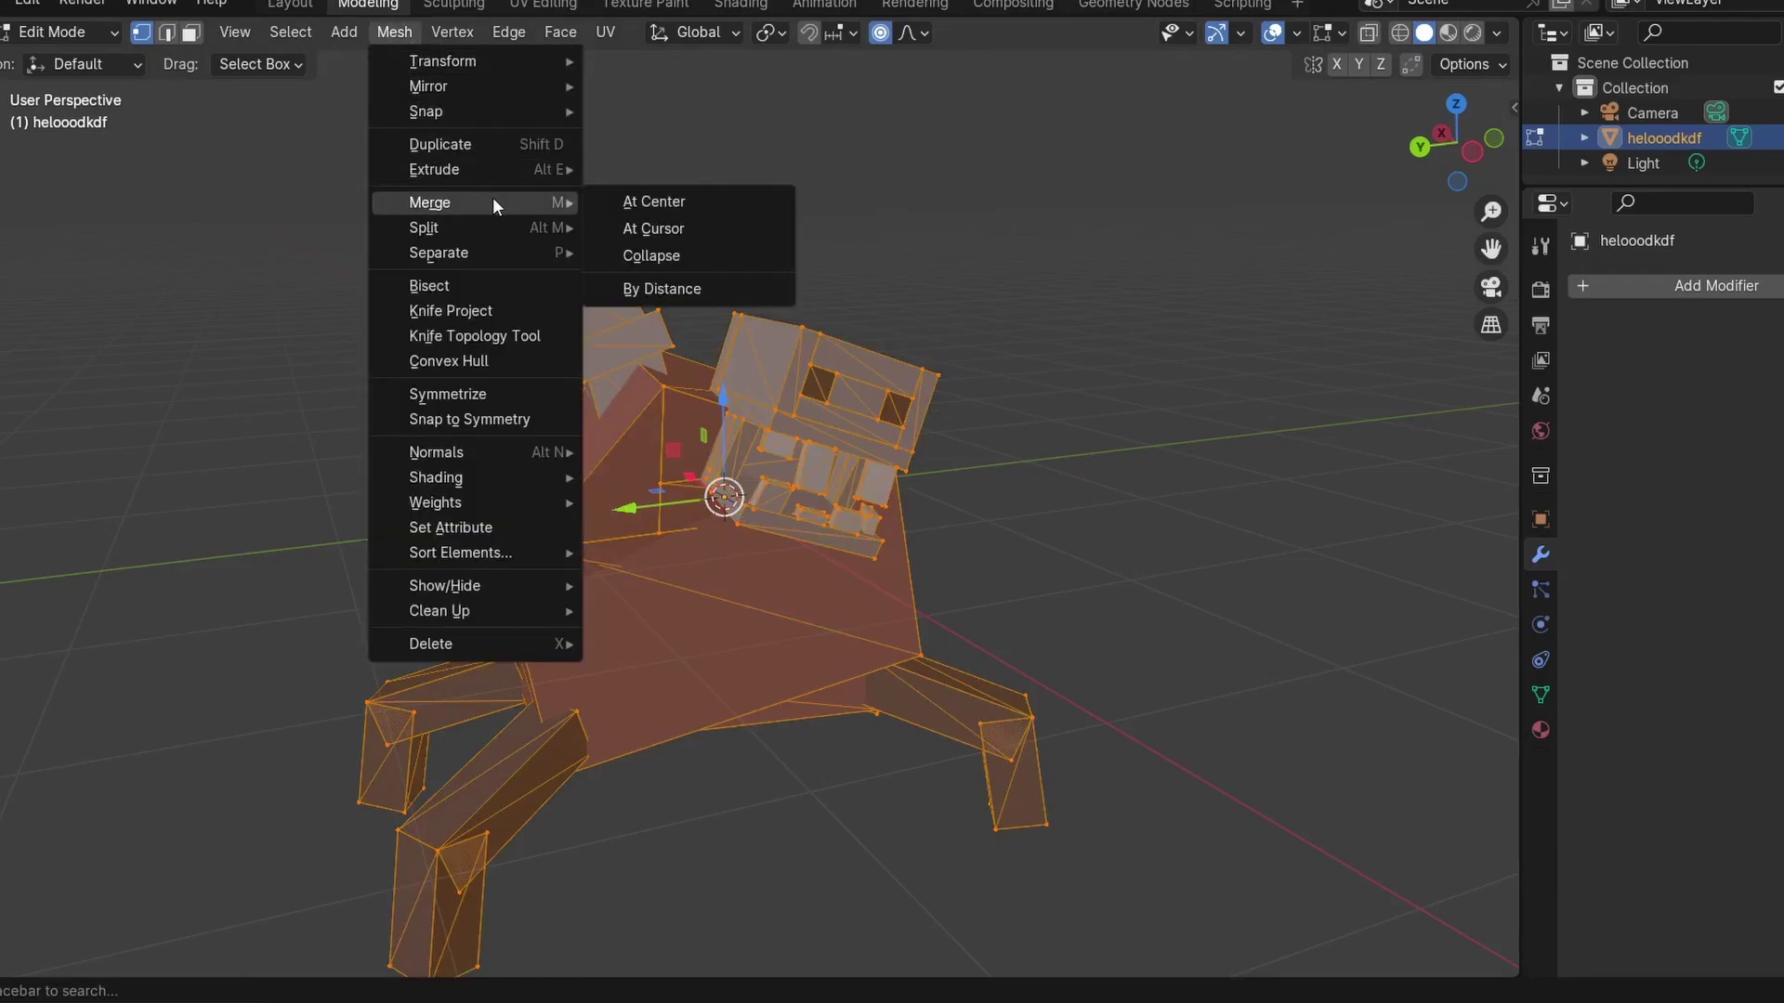
{"action": "left_click", "coordinate": [660, 290]}
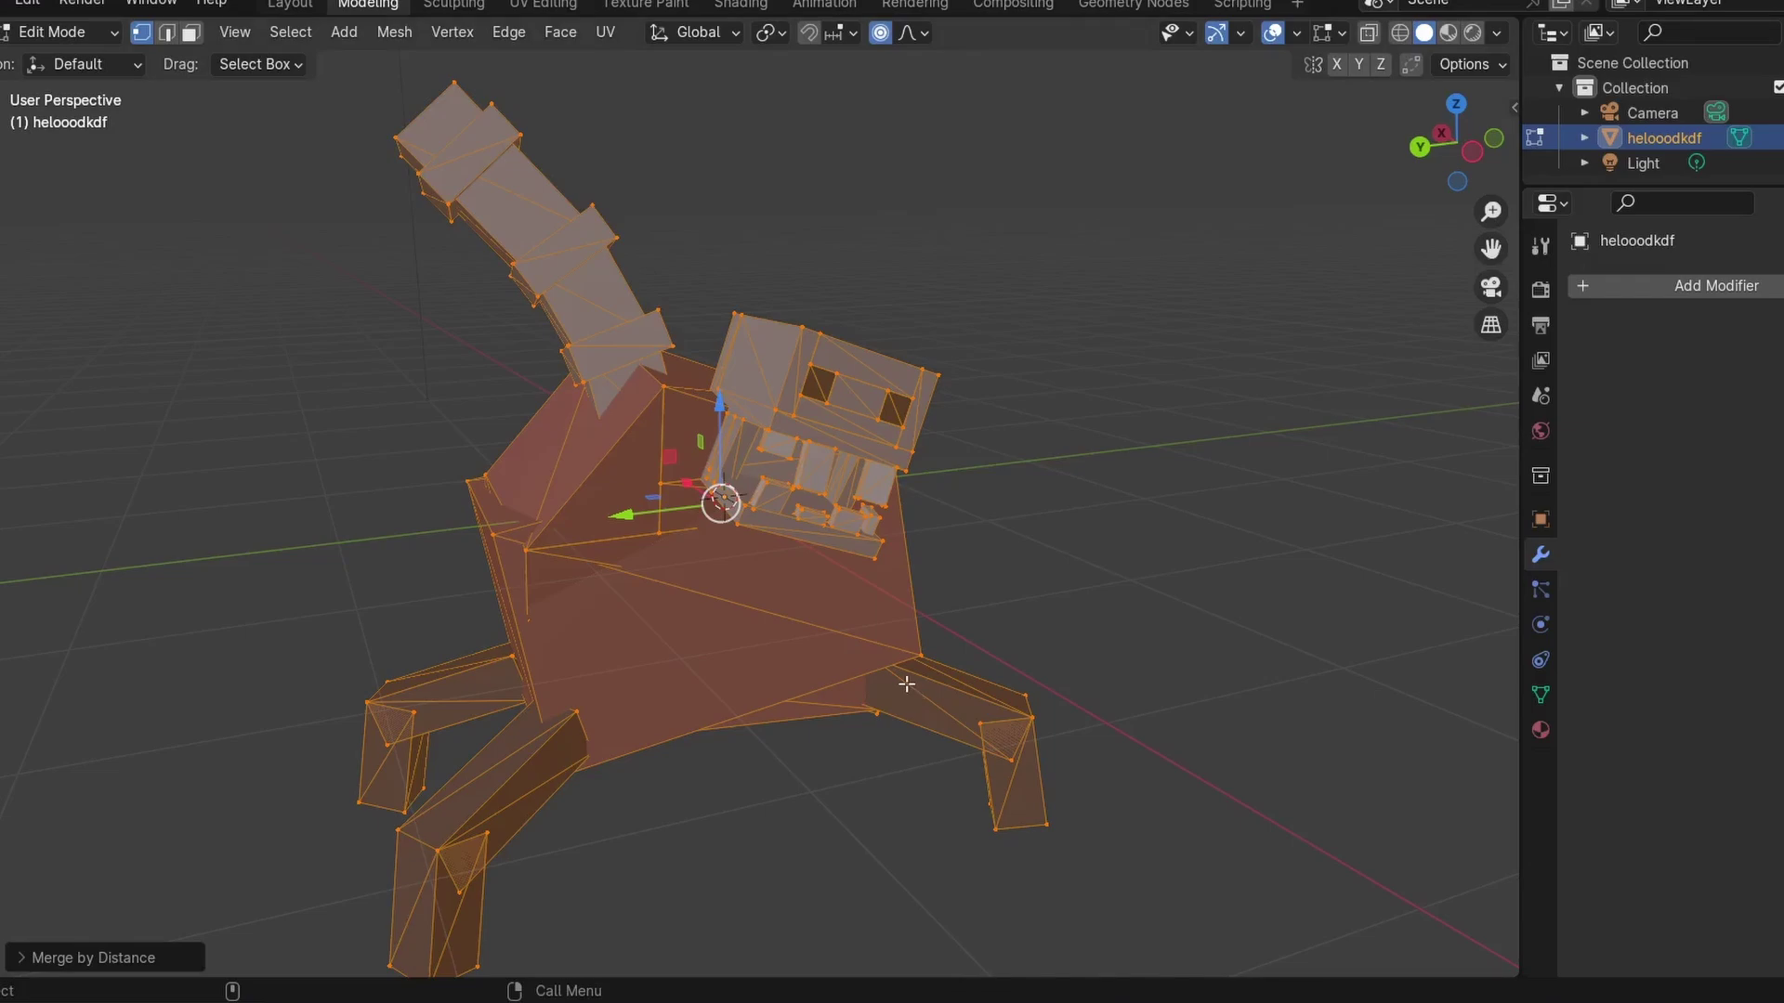
Switch to face selection, convert the creature's triangles with Tris to Quads, and clear the selection
{"action": "left_click", "coordinate": [193, 37]}
{"action": "middle_click_drag", "start_coordinate": [1223, 490], "coordinate": [774, 555]}
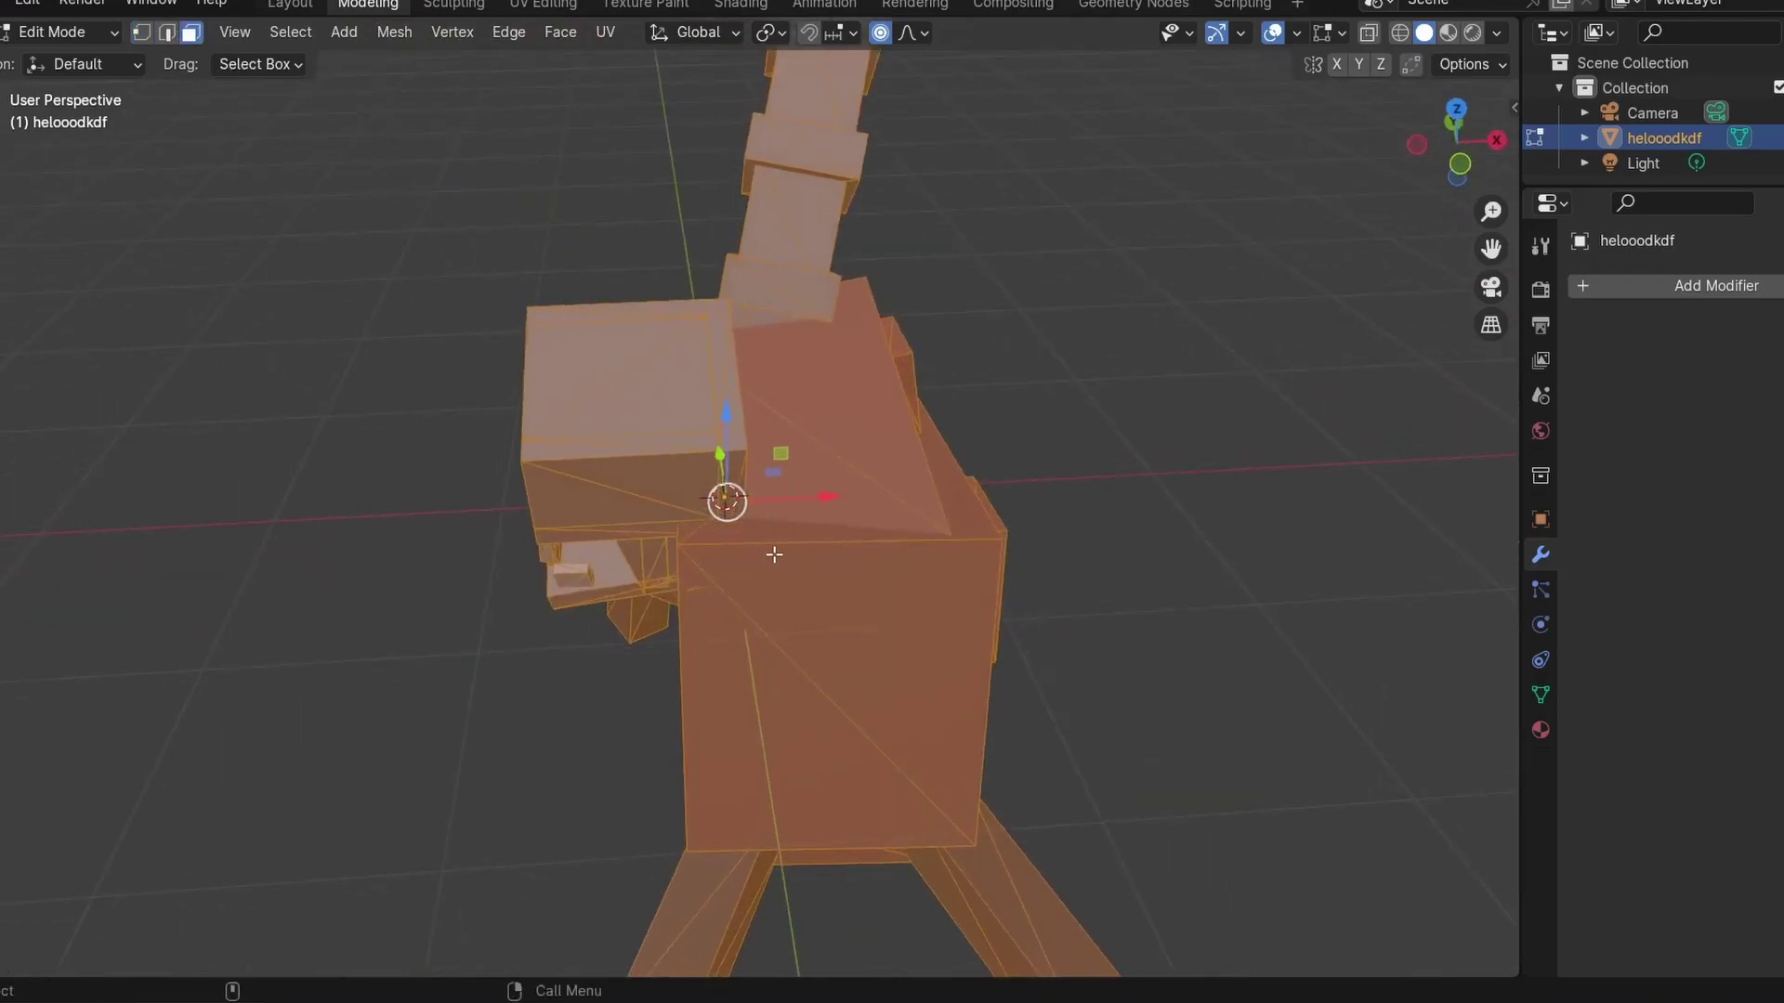
{"action": "middle_click_drag", "start_coordinate": [736, 649], "coordinate": [850, 485]}
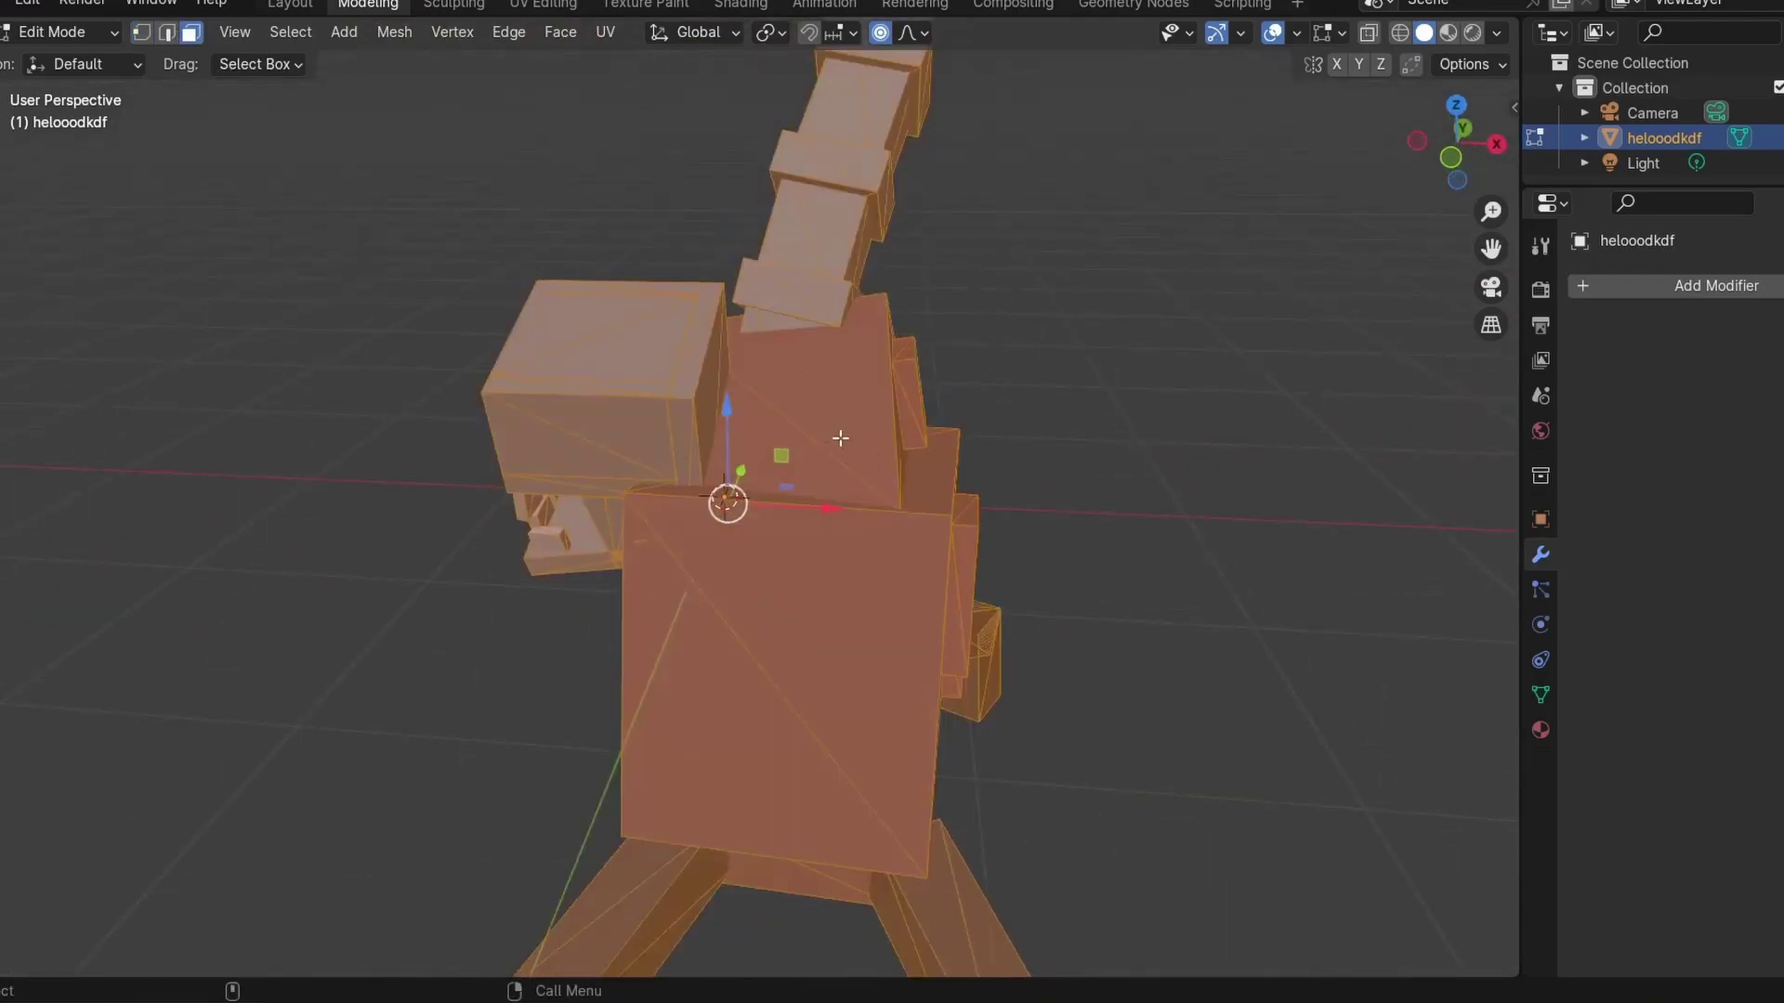
{"action": "middle_click_drag", "start_coordinate": [755, 542], "coordinate": [695, 544]}
{"action": "right_click", "coordinate": [816, 431]}
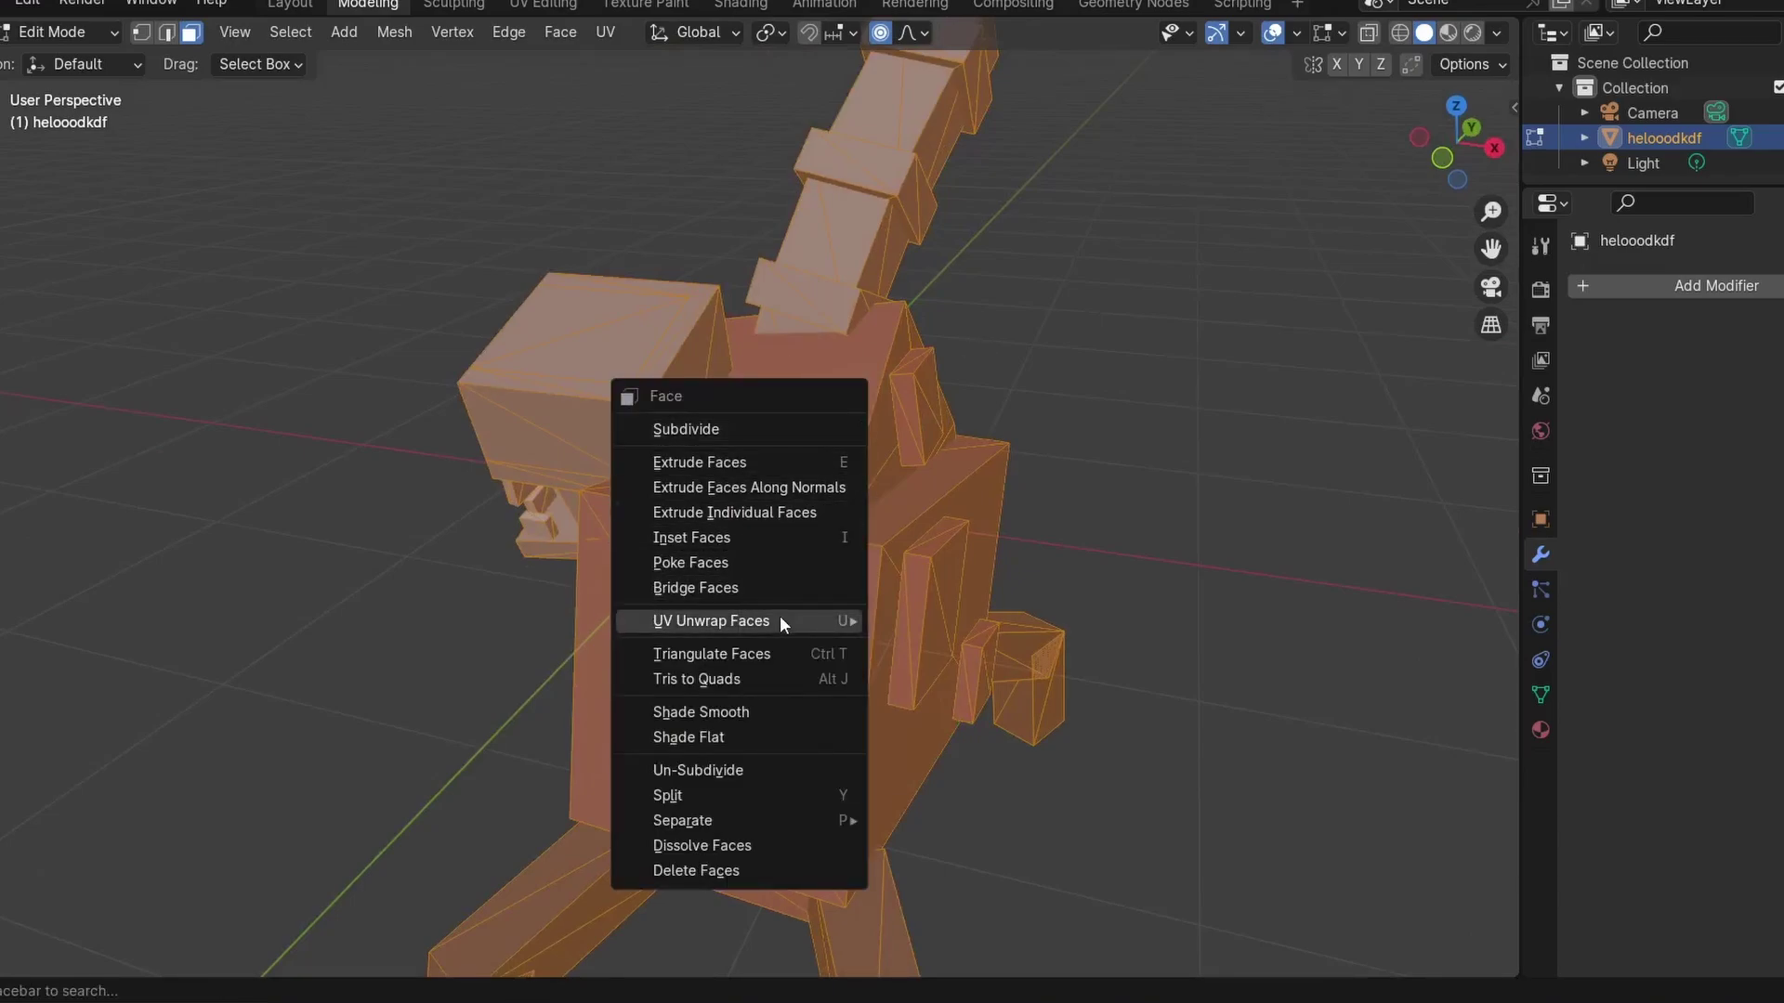
{"action": "left_click", "coordinate": [717, 680]}
{"action": "left_click", "coordinate": [1162, 536]}
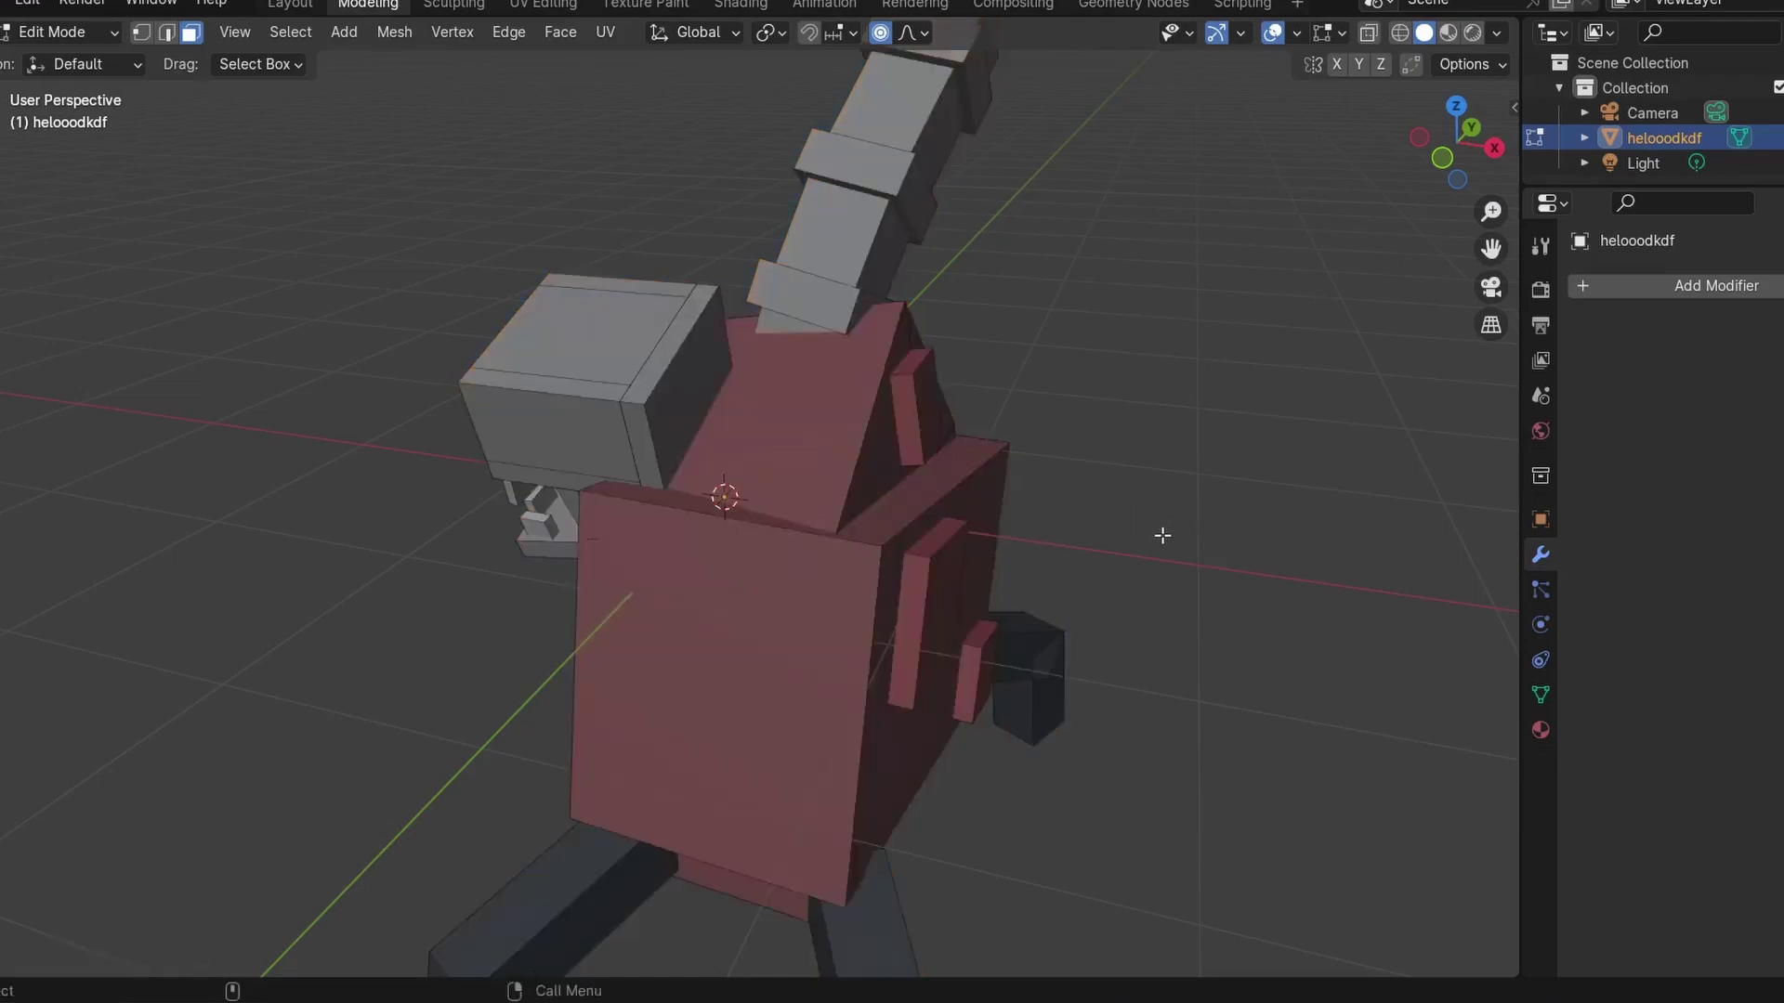
{"action": "middle_click_drag", "start_coordinate": [1163, 536], "coordinate": [1417, 478]}
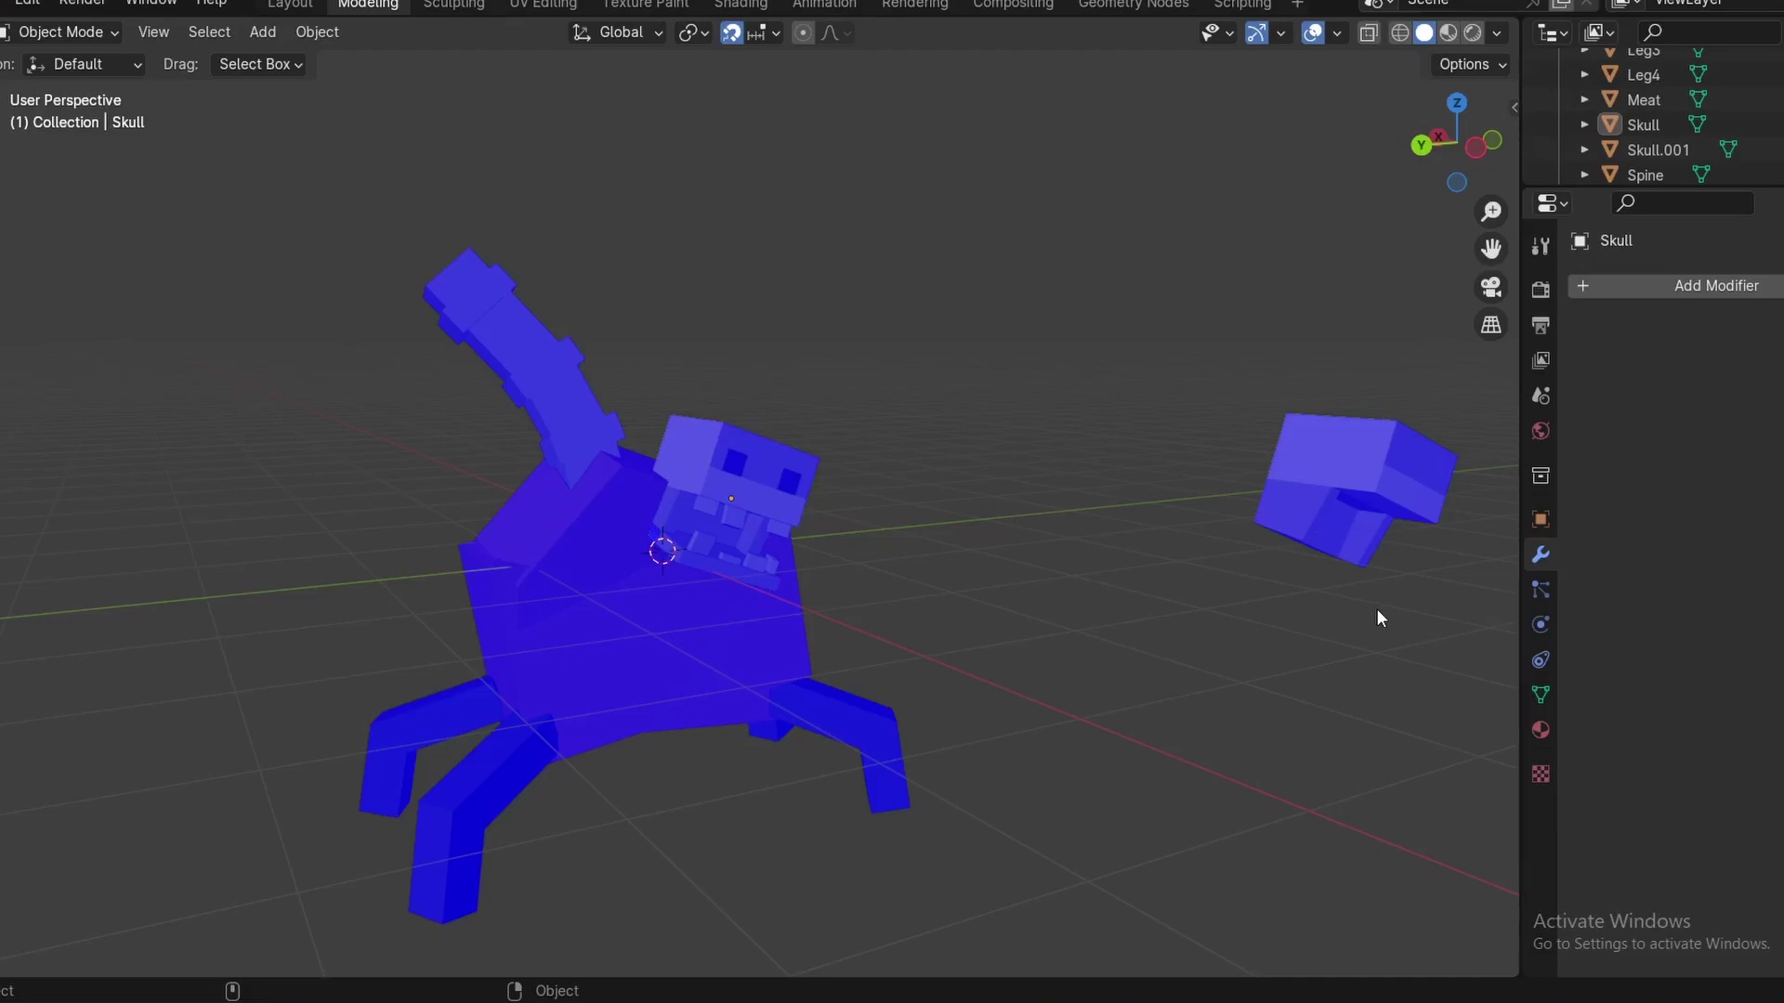
Open the Skull object in Edit Mode with wireframe X-ray display to examine its inner geometry
{"action": "right_click", "coordinate": [1011, 749]}
{"action": "middle_click_drag", "start_coordinate": [1090, 730], "coordinate": [1330, 721]}
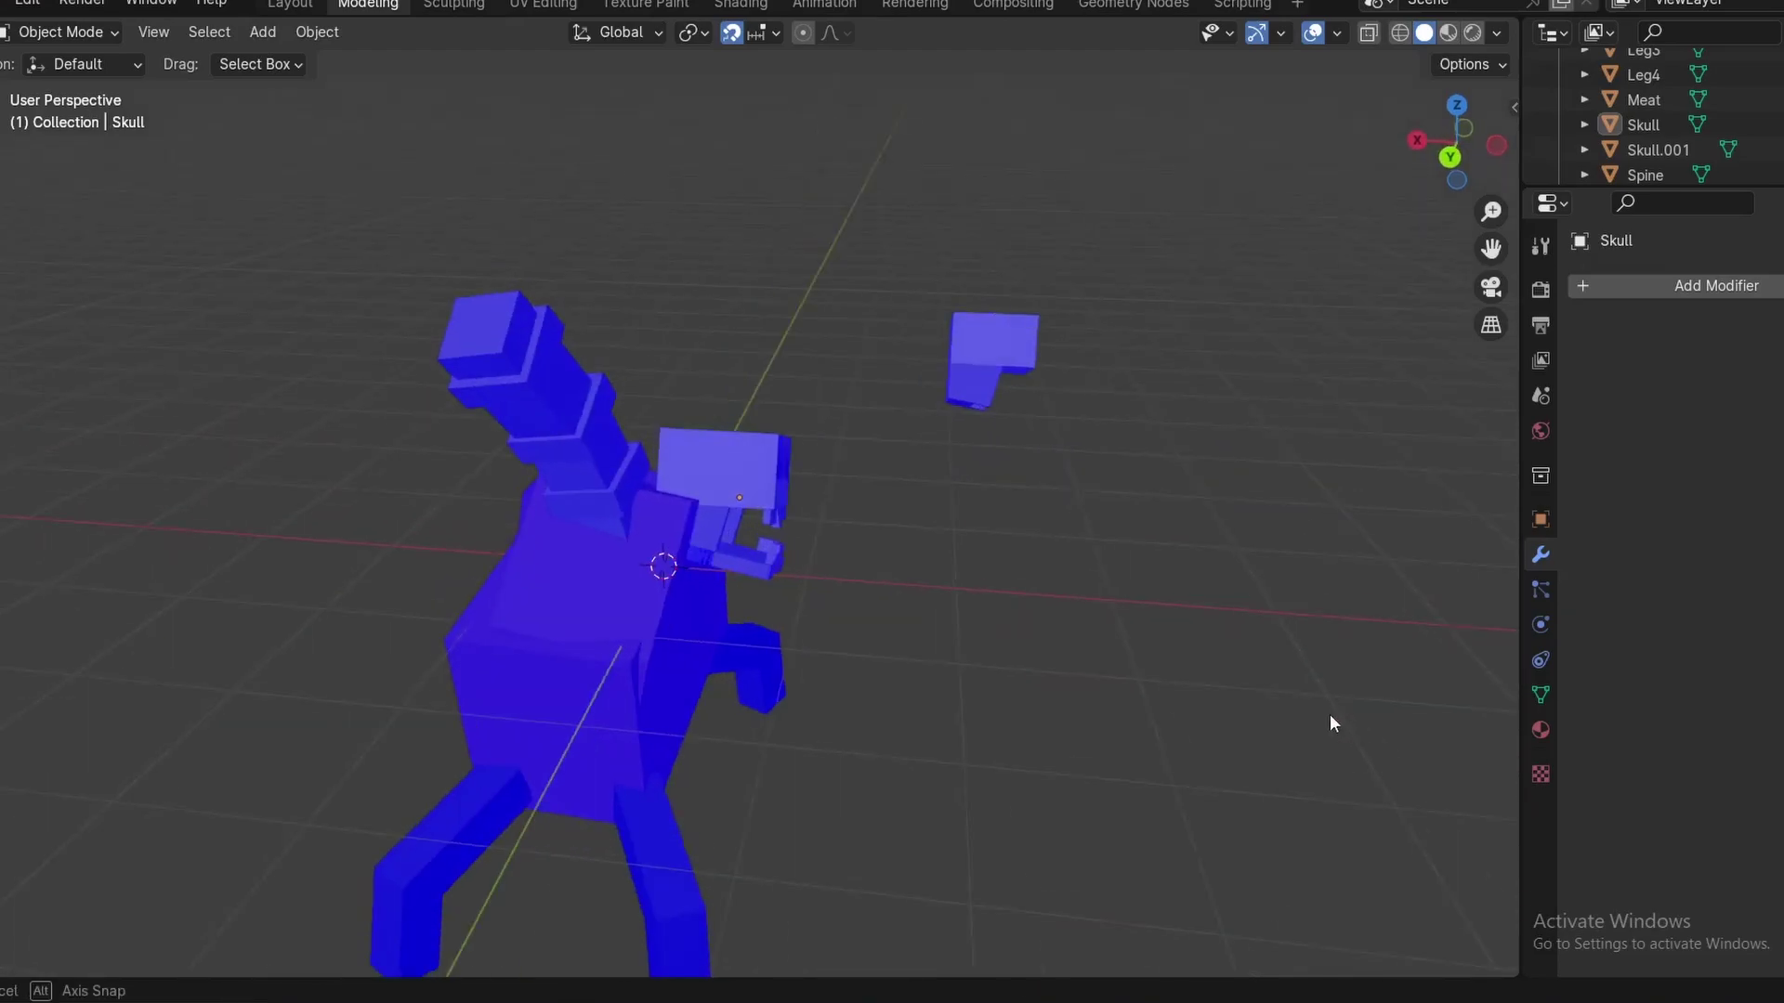
{"action": "scroll", "coordinate": [987, 517], "scroll_direction": "up", "scroll_amount": 5}
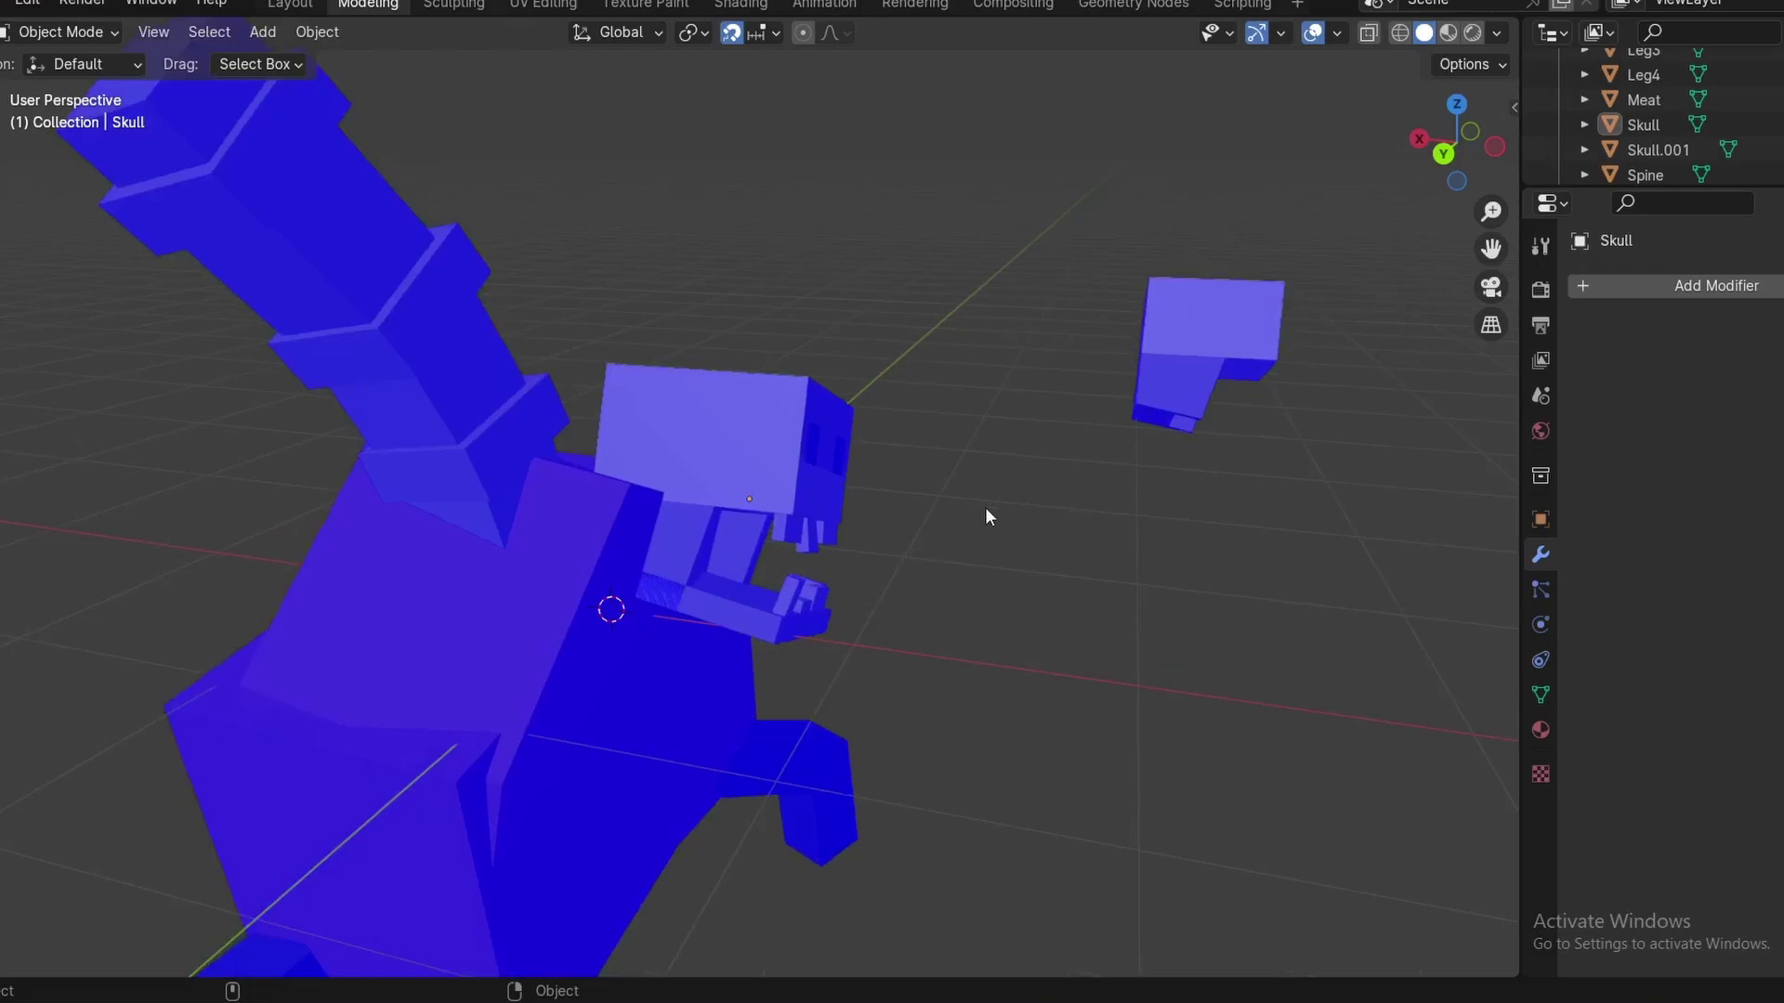
{"action": "scroll", "coordinate": [986, 516], "scroll_direction": "up", "scroll_amount": 5}
{"action": "key", "text": "Tab"}
{"action": "key", "text": "alt+z"}
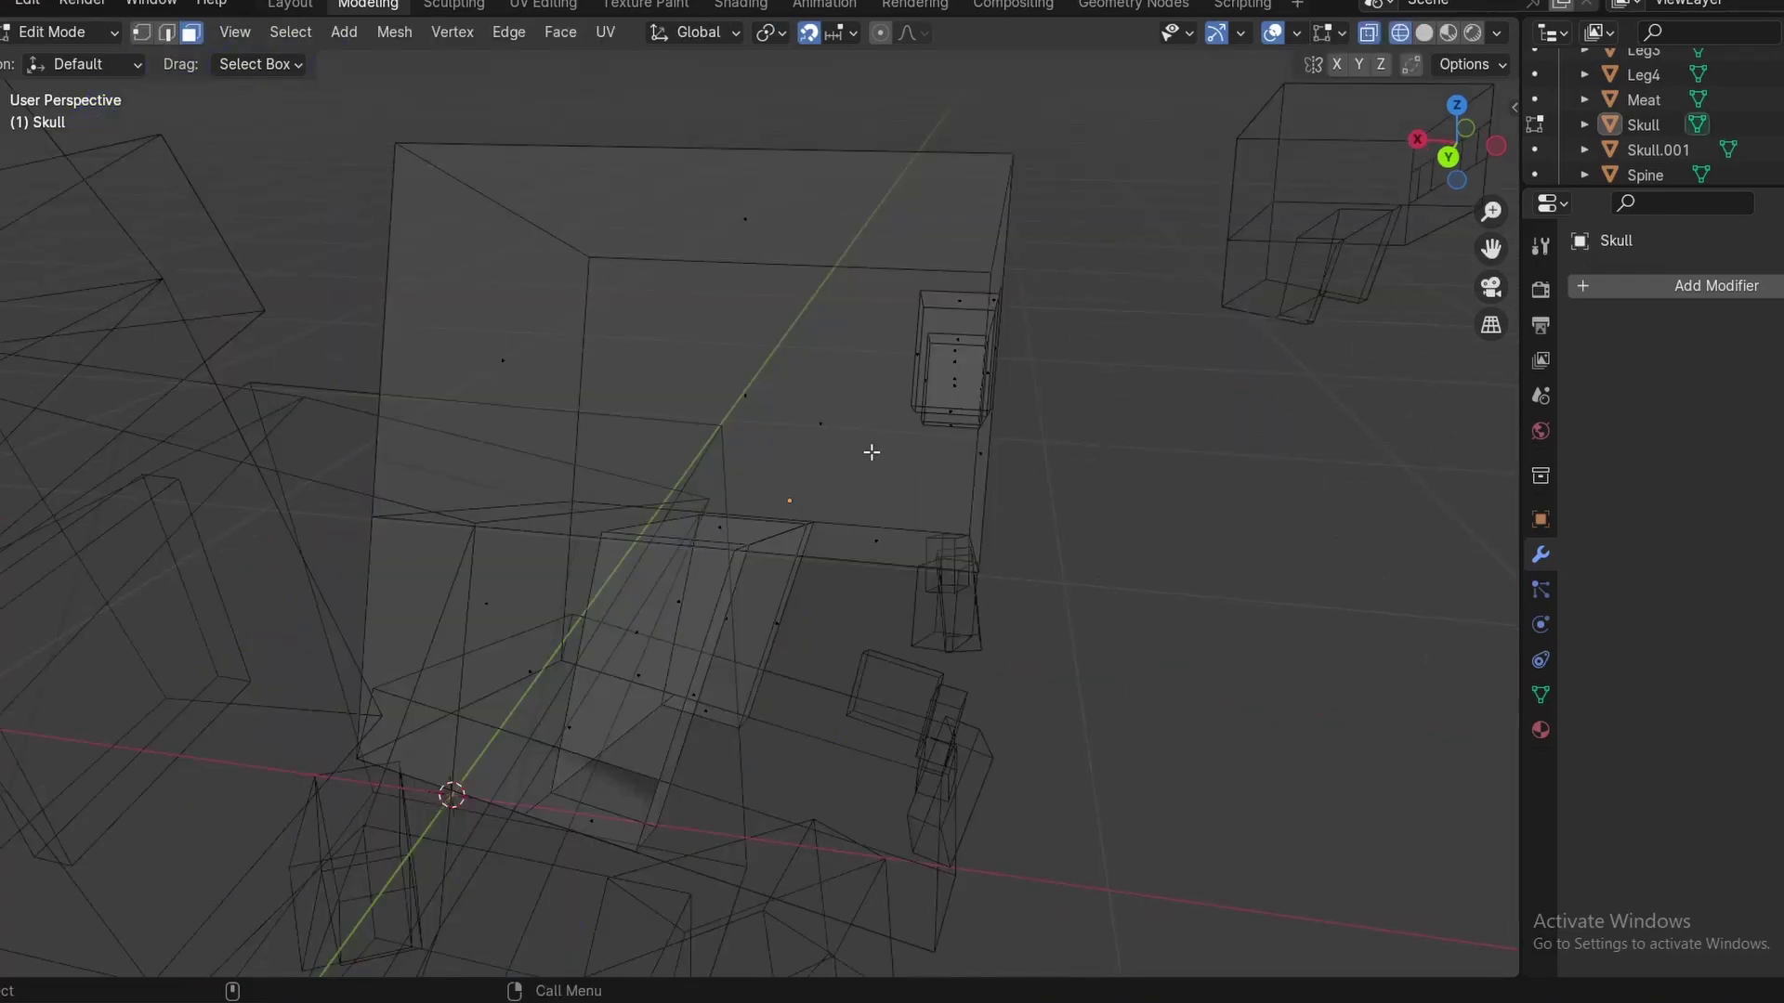
Box-select the faces of the upper skull block to examine them, and clear the selection
{"action": "middle_click_drag", "start_coordinate": [669, 378], "coordinate": [645, 358]}
{"action": "key", "text": "b"}
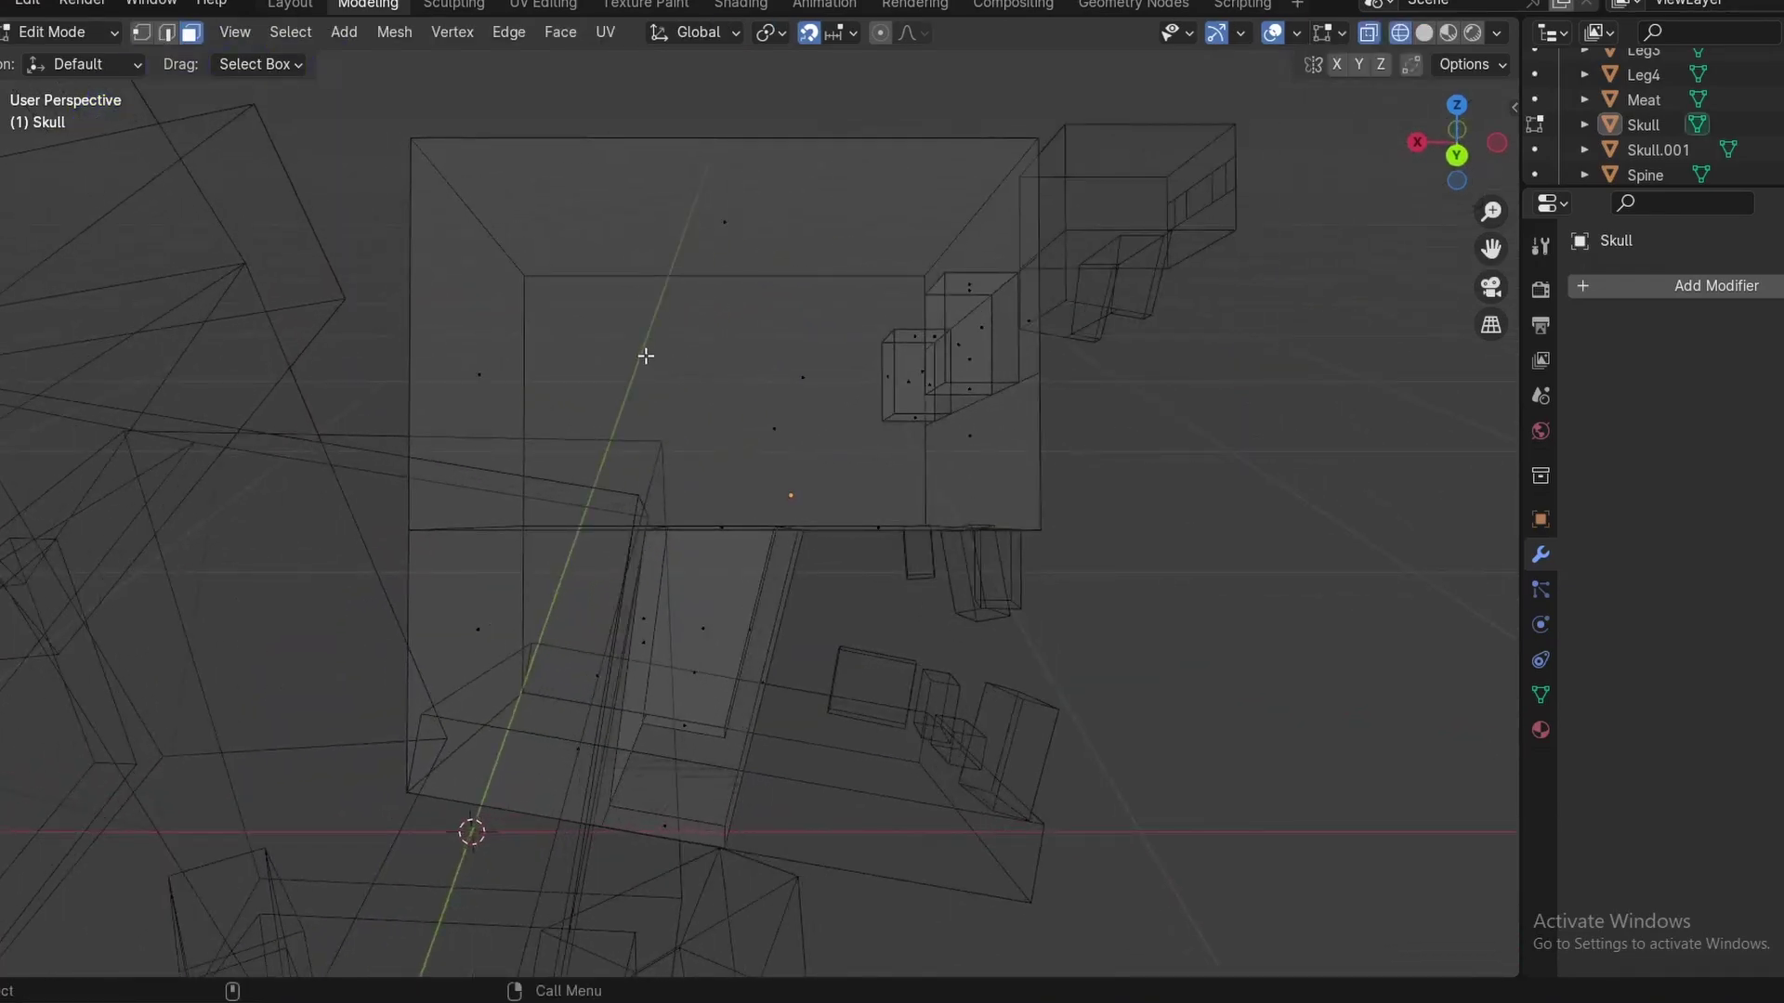
{"action": "left_click_drag", "start_coordinate": [565, 134], "coordinate": [900, 536]}
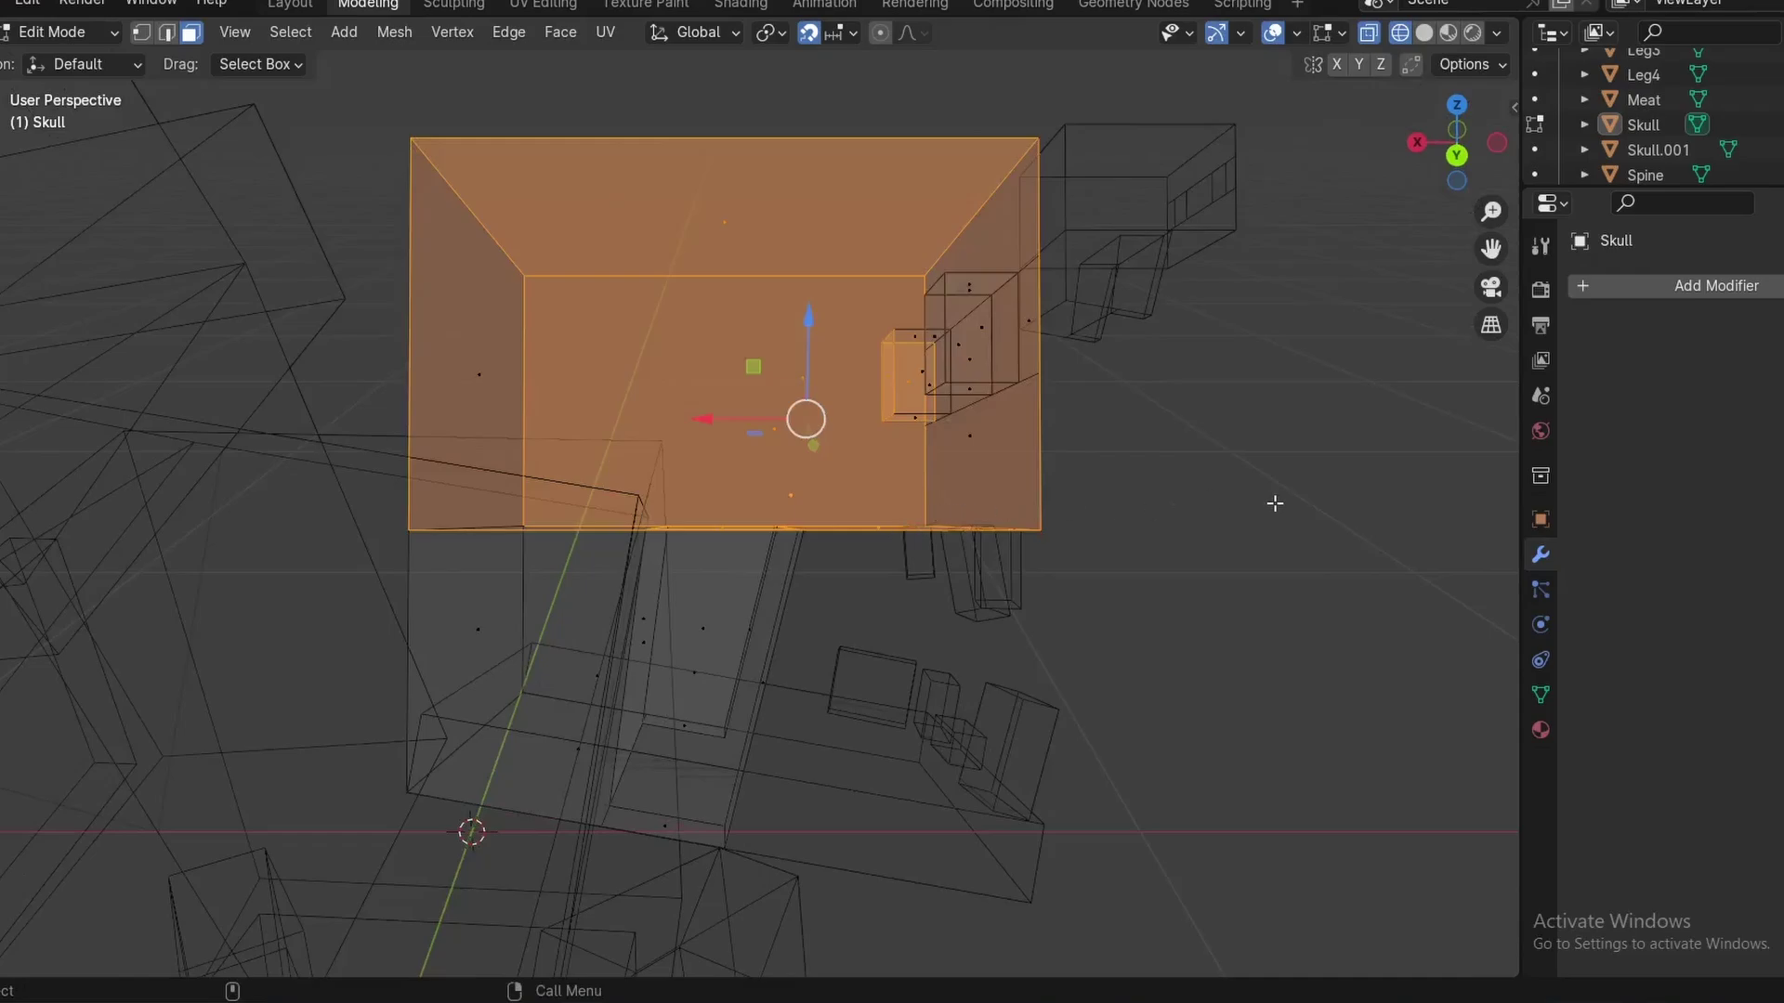
{"action": "key", "text": "alt+a"}
Restore solid shading and return the Skull to Object Mode
{"action": "mouse_move", "coordinate": [1195, 530]}
{"action": "middle_mouse_down"}
{"action": "mouse_move", "coordinate": [1151, 589]}
{"action": "mouse_move", "coordinate": [779, 560]}
{"action": "mouse_move", "coordinate": [1022, 372]}
{"action": "middle_mouse_up"}
{"action": "left_click", "coordinate": [1423, 33]}
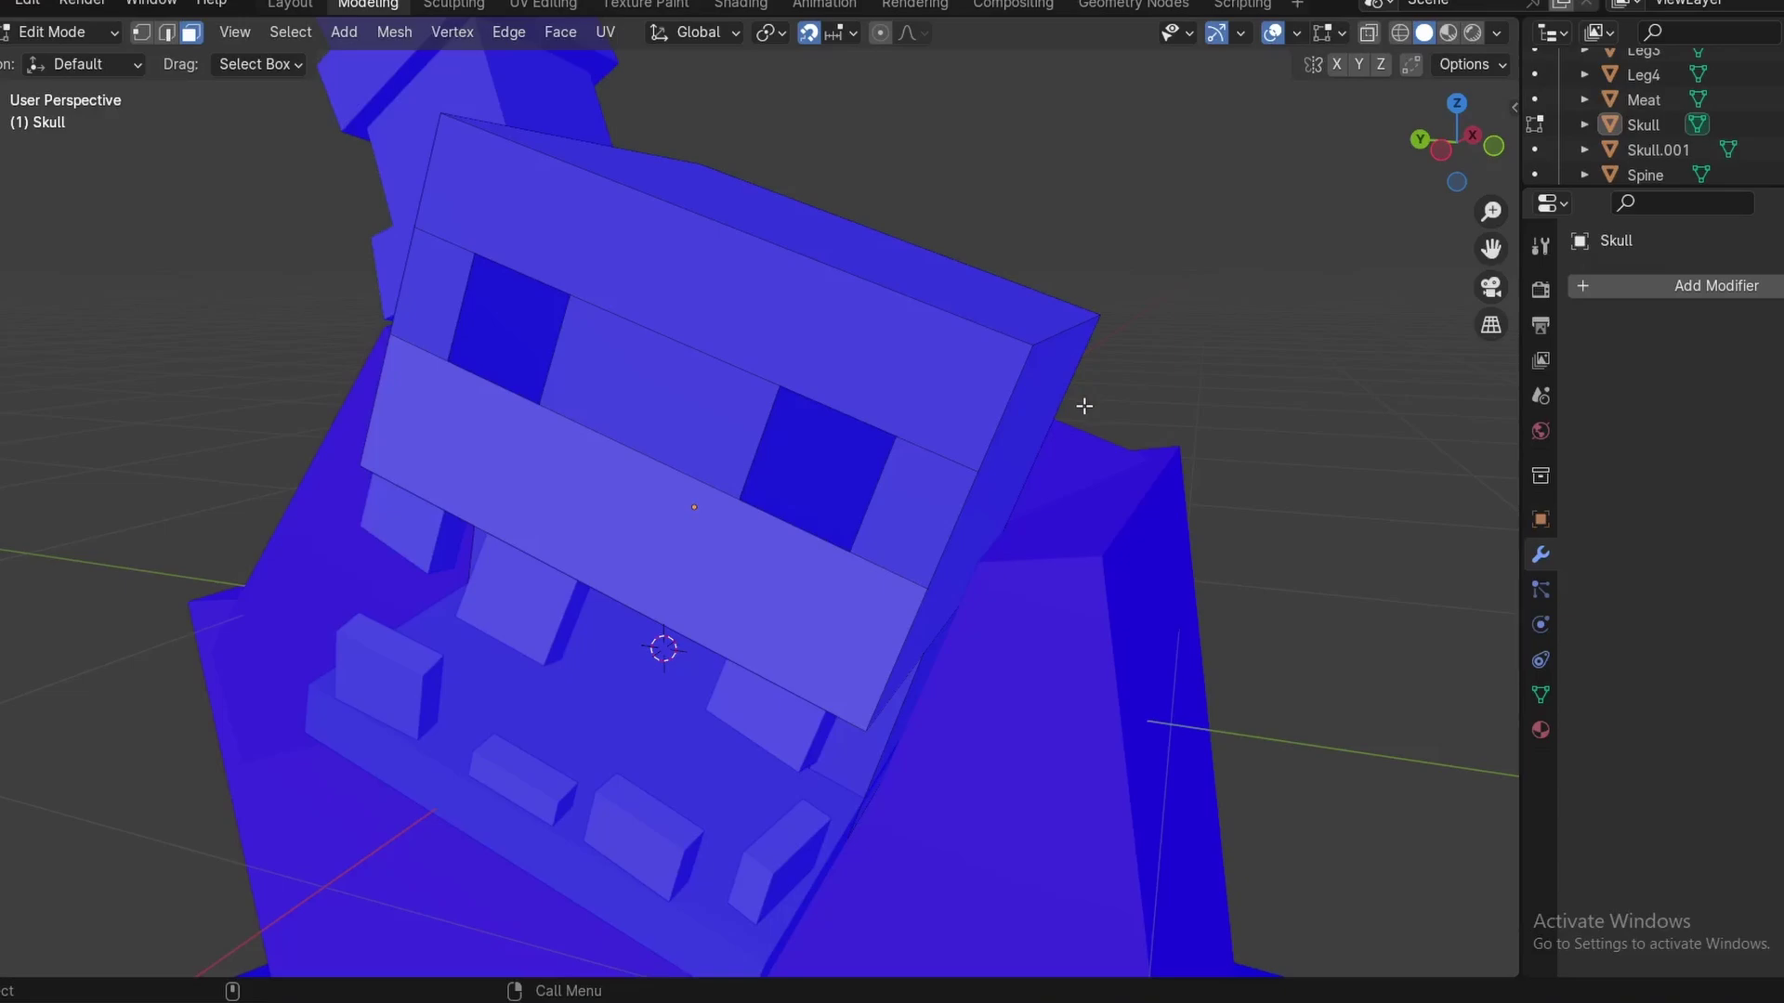
{"action": "key", "text": "Tab"}
{"action": "scroll", "coordinate": [829, 460], "scroll_direction": "down", "scroll_amount": 3}
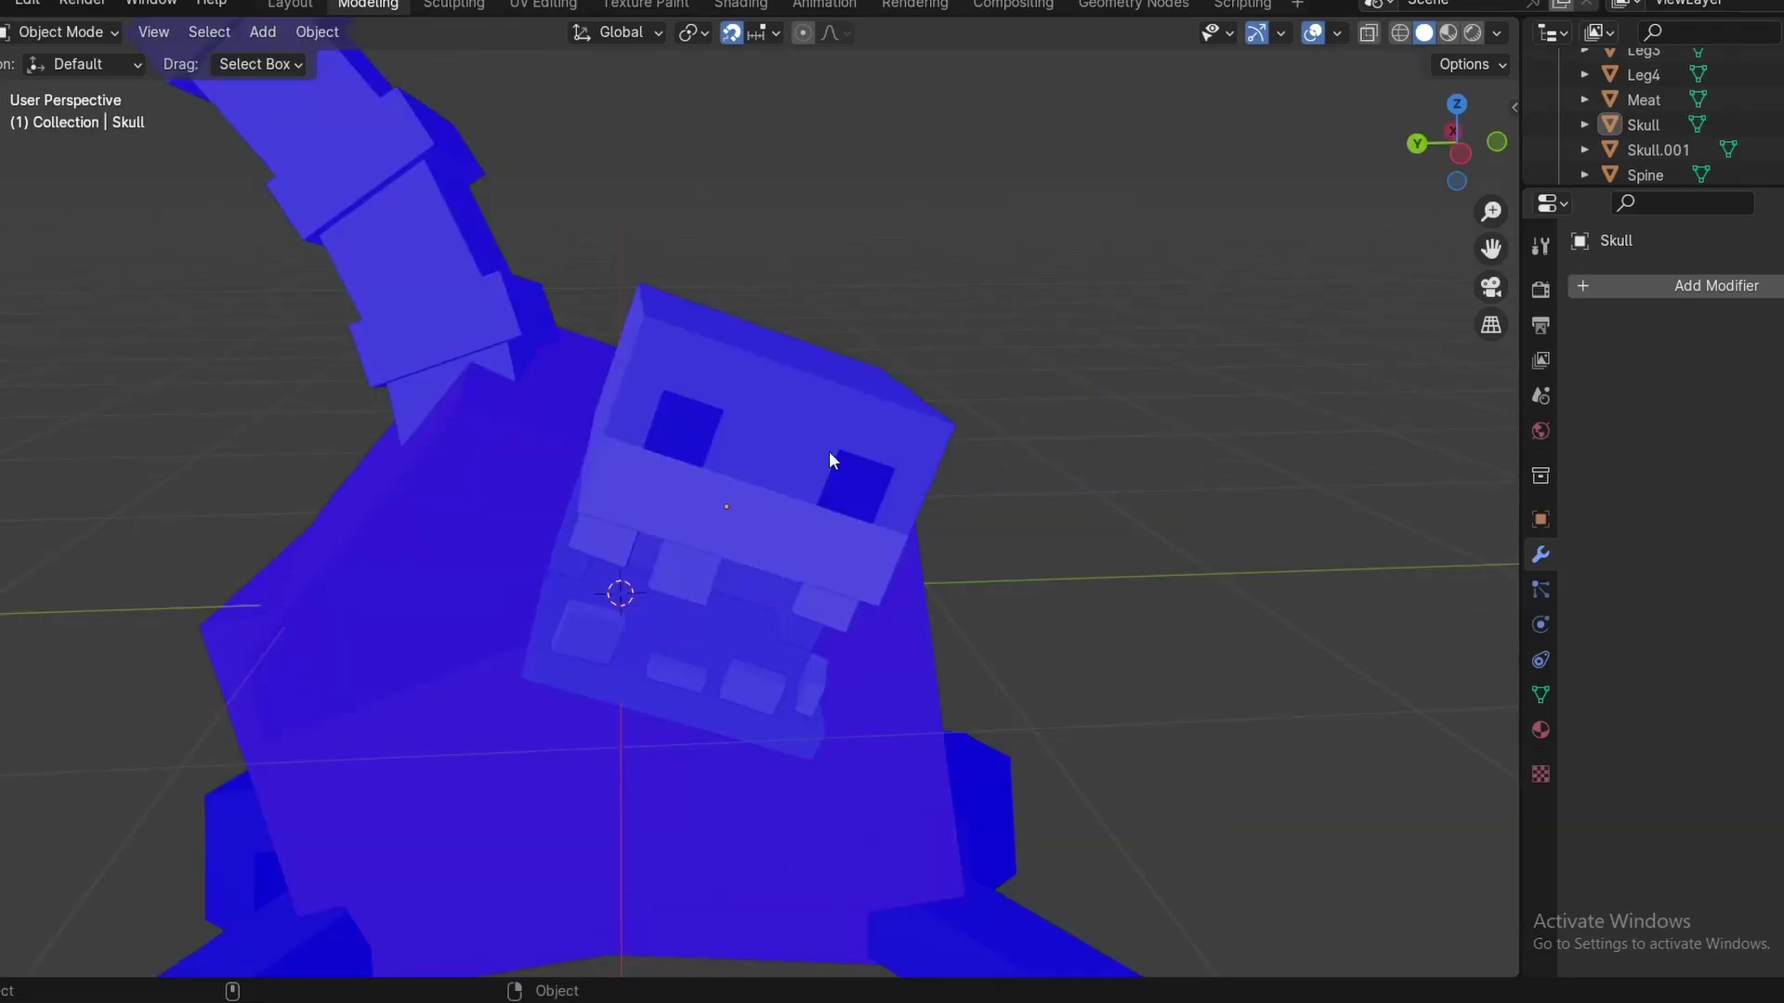
Turn off the Face Orientation overlay to view the creature and its skull in normal colours
{"action": "left_click", "coordinate": [1337, 33]}
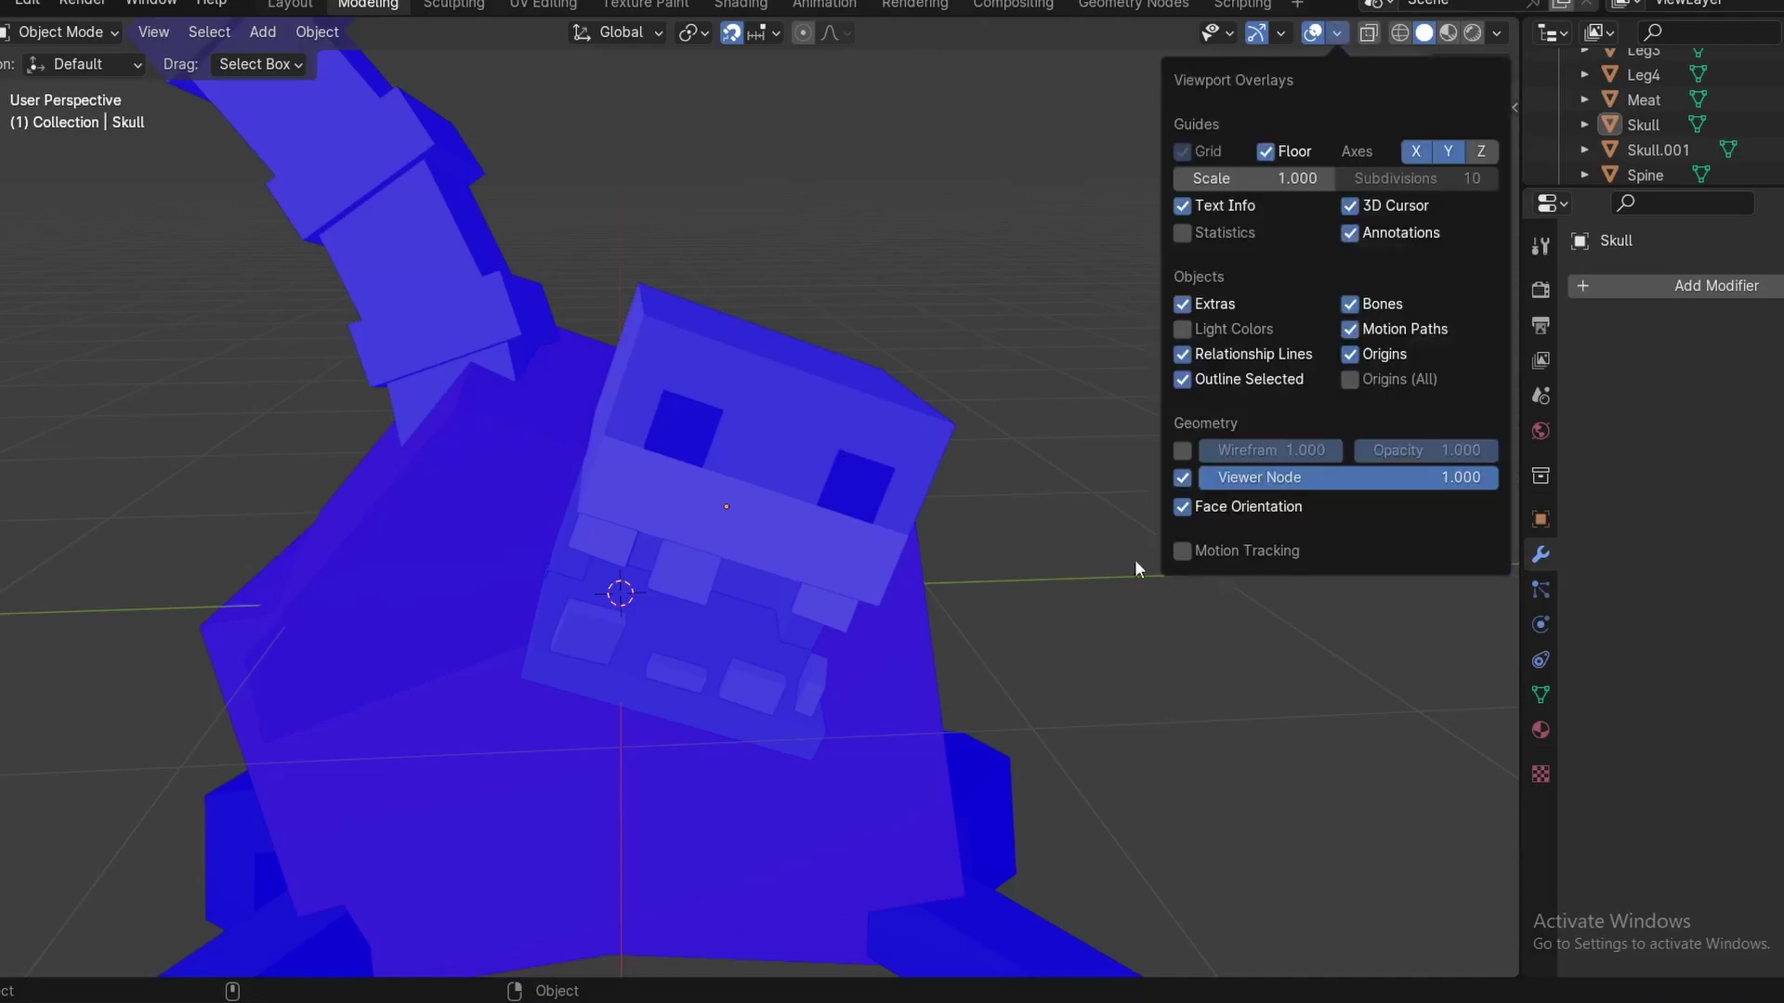
{"action": "left_click", "coordinate": [1191, 506]}
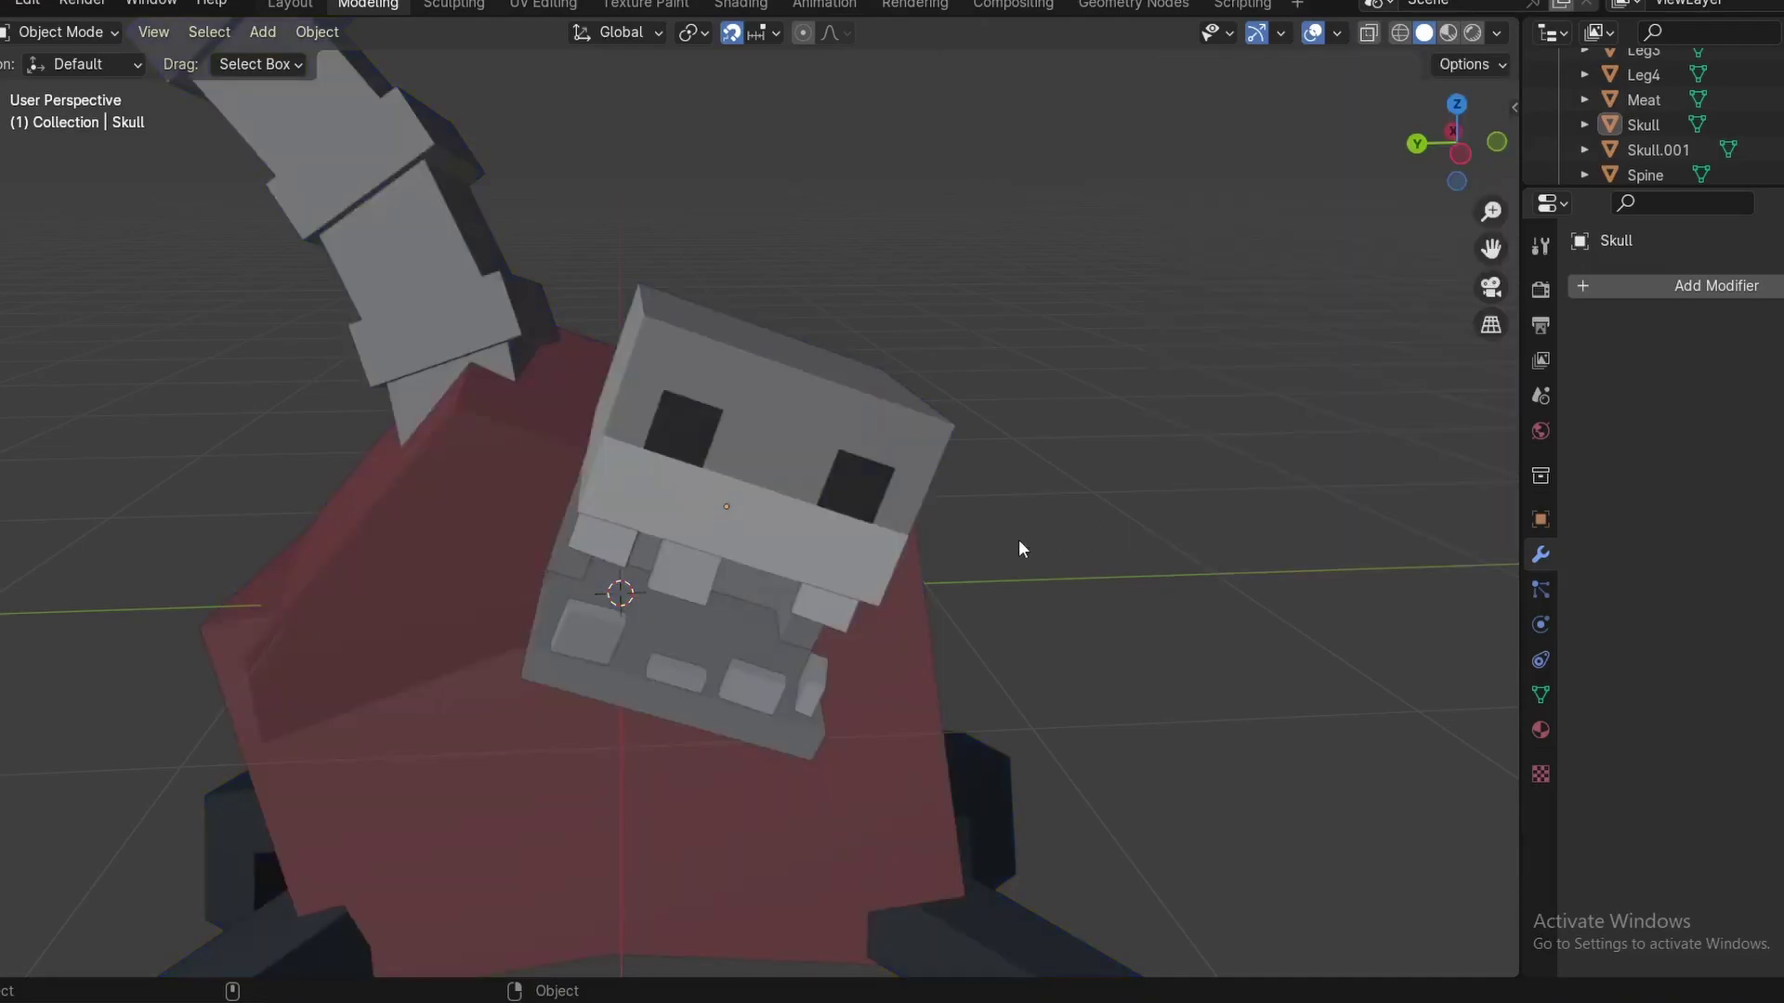
{"action": "middle_click_drag", "start_coordinate": [1020, 546], "coordinate": [1126, 600]}
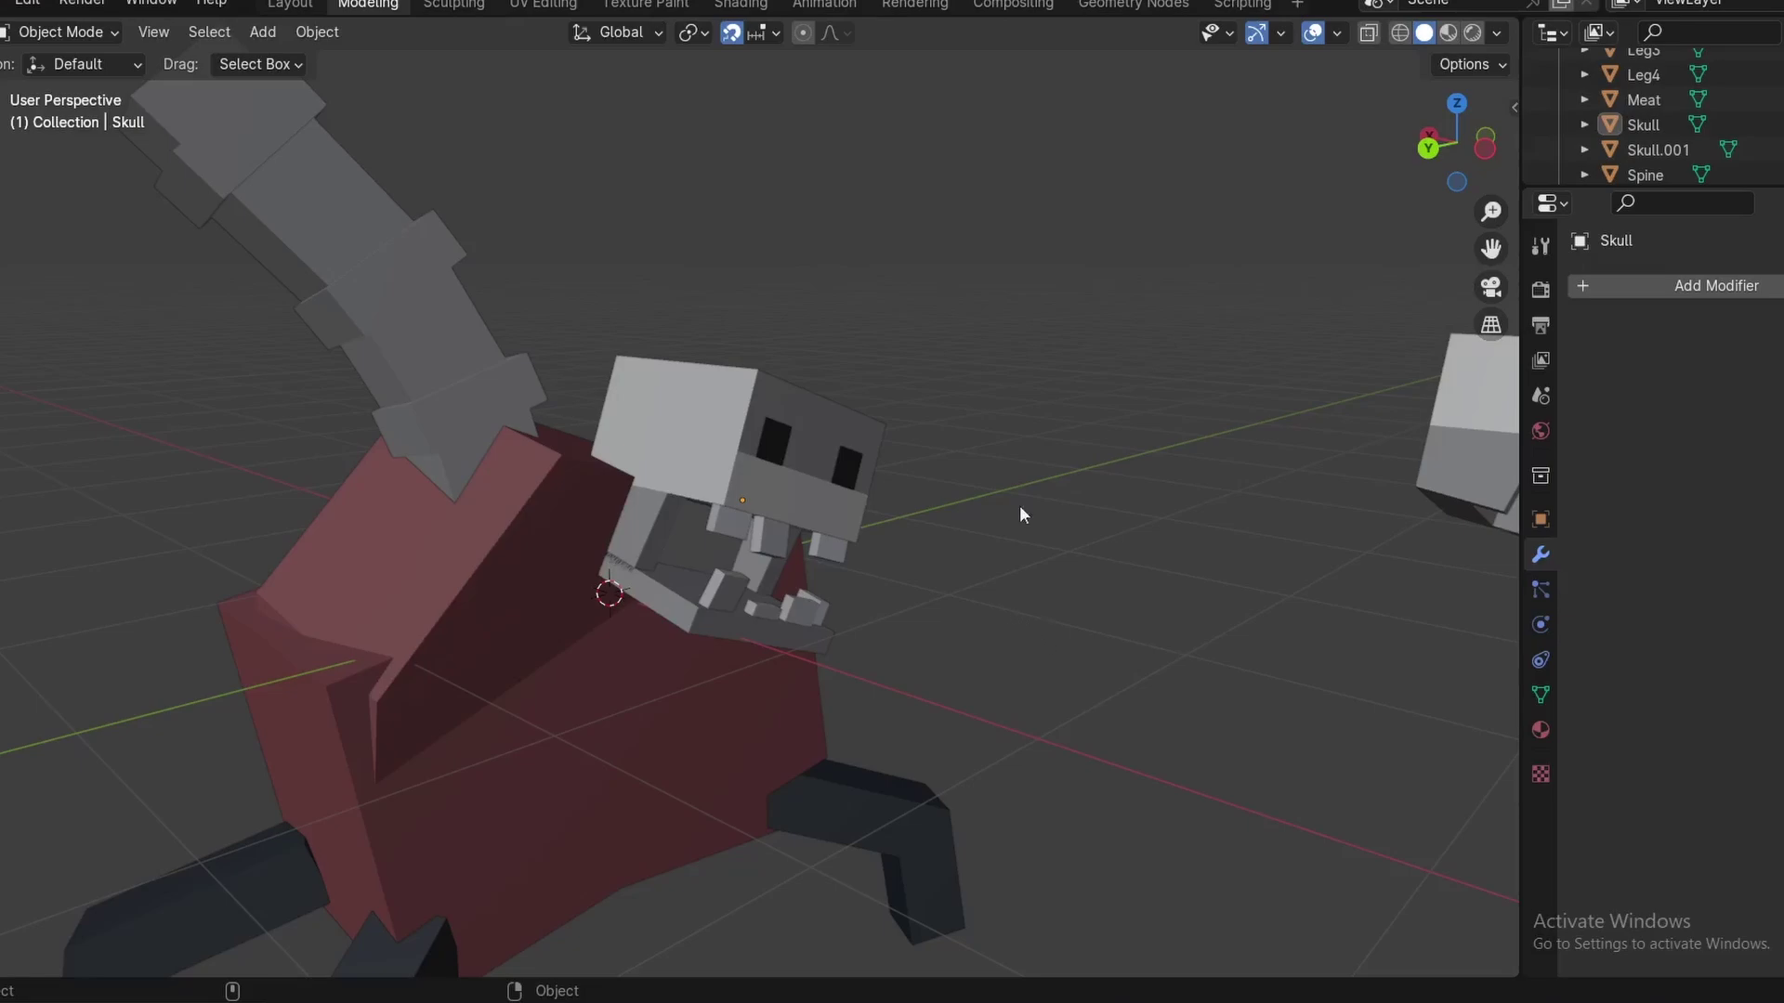
Turn the Face Orientation overlay back on
{"action": "left_click", "coordinate": [1336, 33]}
{"action": "left_click", "coordinate": [1337, 33]}
{"action": "left_click", "coordinate": [1182, 508]}
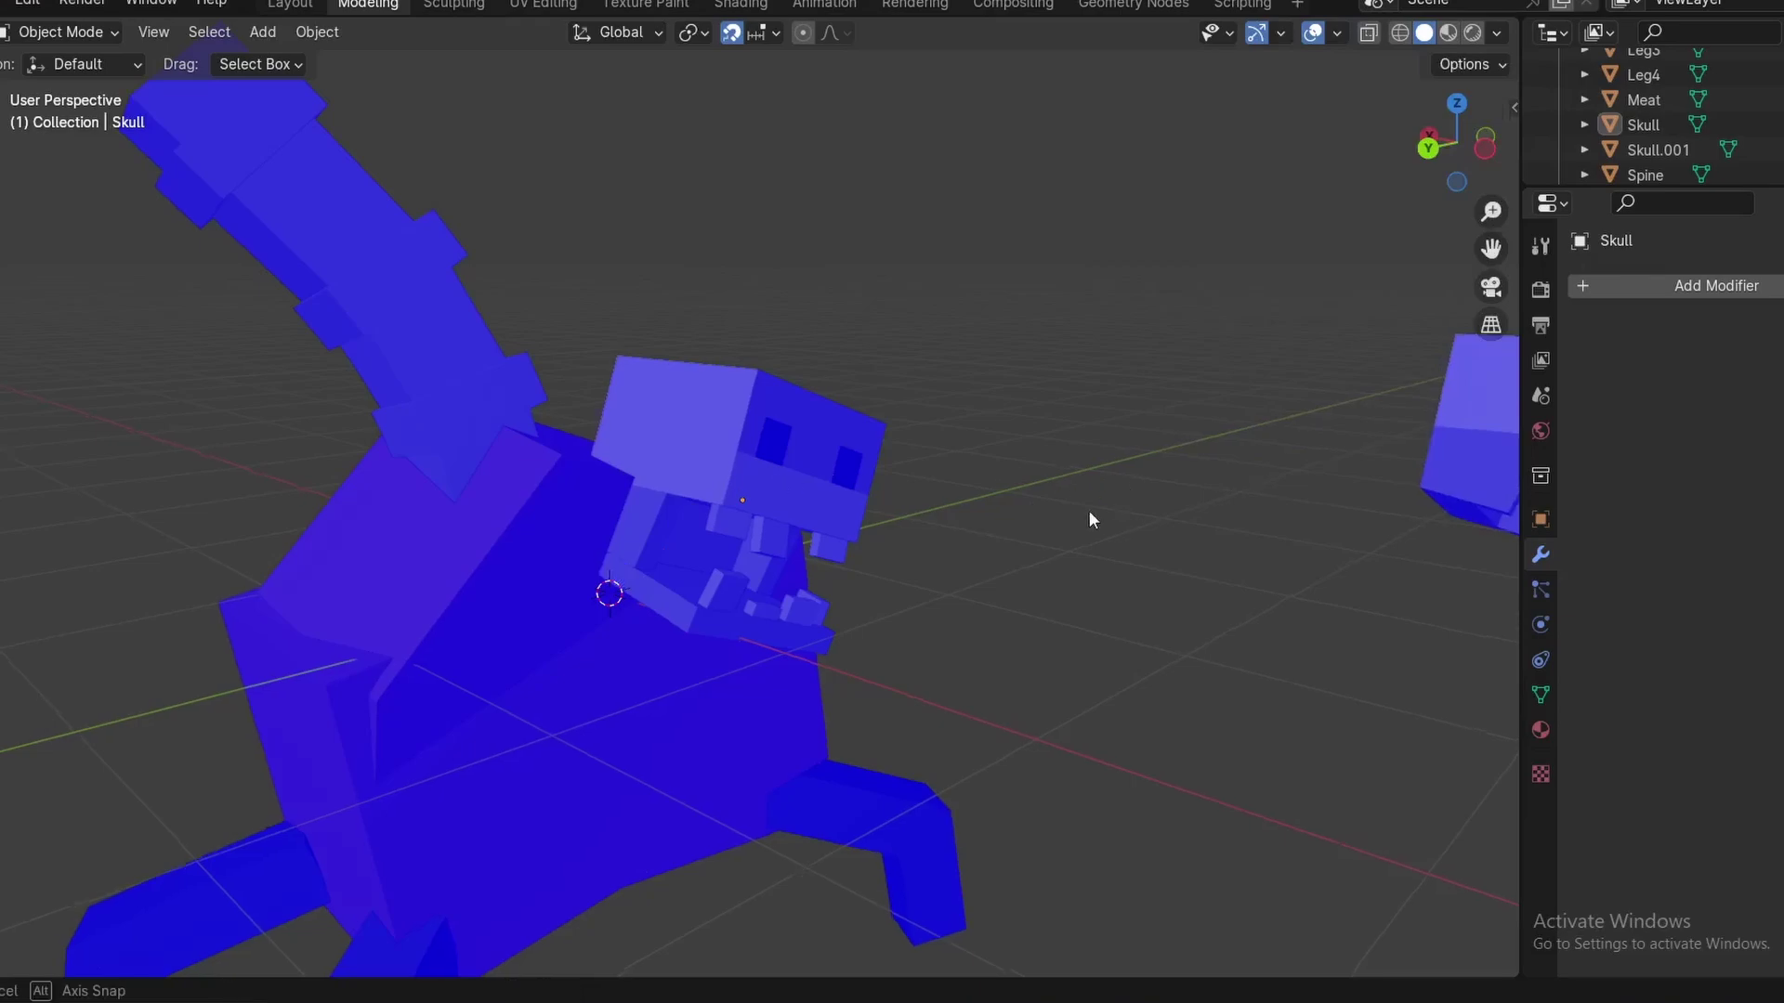
In Edit Mode on the Skull, flip the normal of the face between the two eye sockets and clear the selection
{"action": "middle_click_drag", "start_coordinate": [1087, 512], "coordinate": [889, 492]}
{"action": "scroll", "coordinate": [1077, 502], "scroll_direction": "up", "scroll_amount": 3}
{"action": "scroll", "coordinate": [546, 429], "scroll_direction": "down", "scroll_amount": 3}
{"action": "middle_click_drag", "start_coordinate": [546, 429], "coordinate": [767, 558]}
{"action": "scroll", "coordinate": [656, 522], "scroll_direction": "up", "scroll_amount": 3}
{"action": "scroll", "coordinate": [801, 535], "scroll_direction": "up", "scroll_amount": 4}
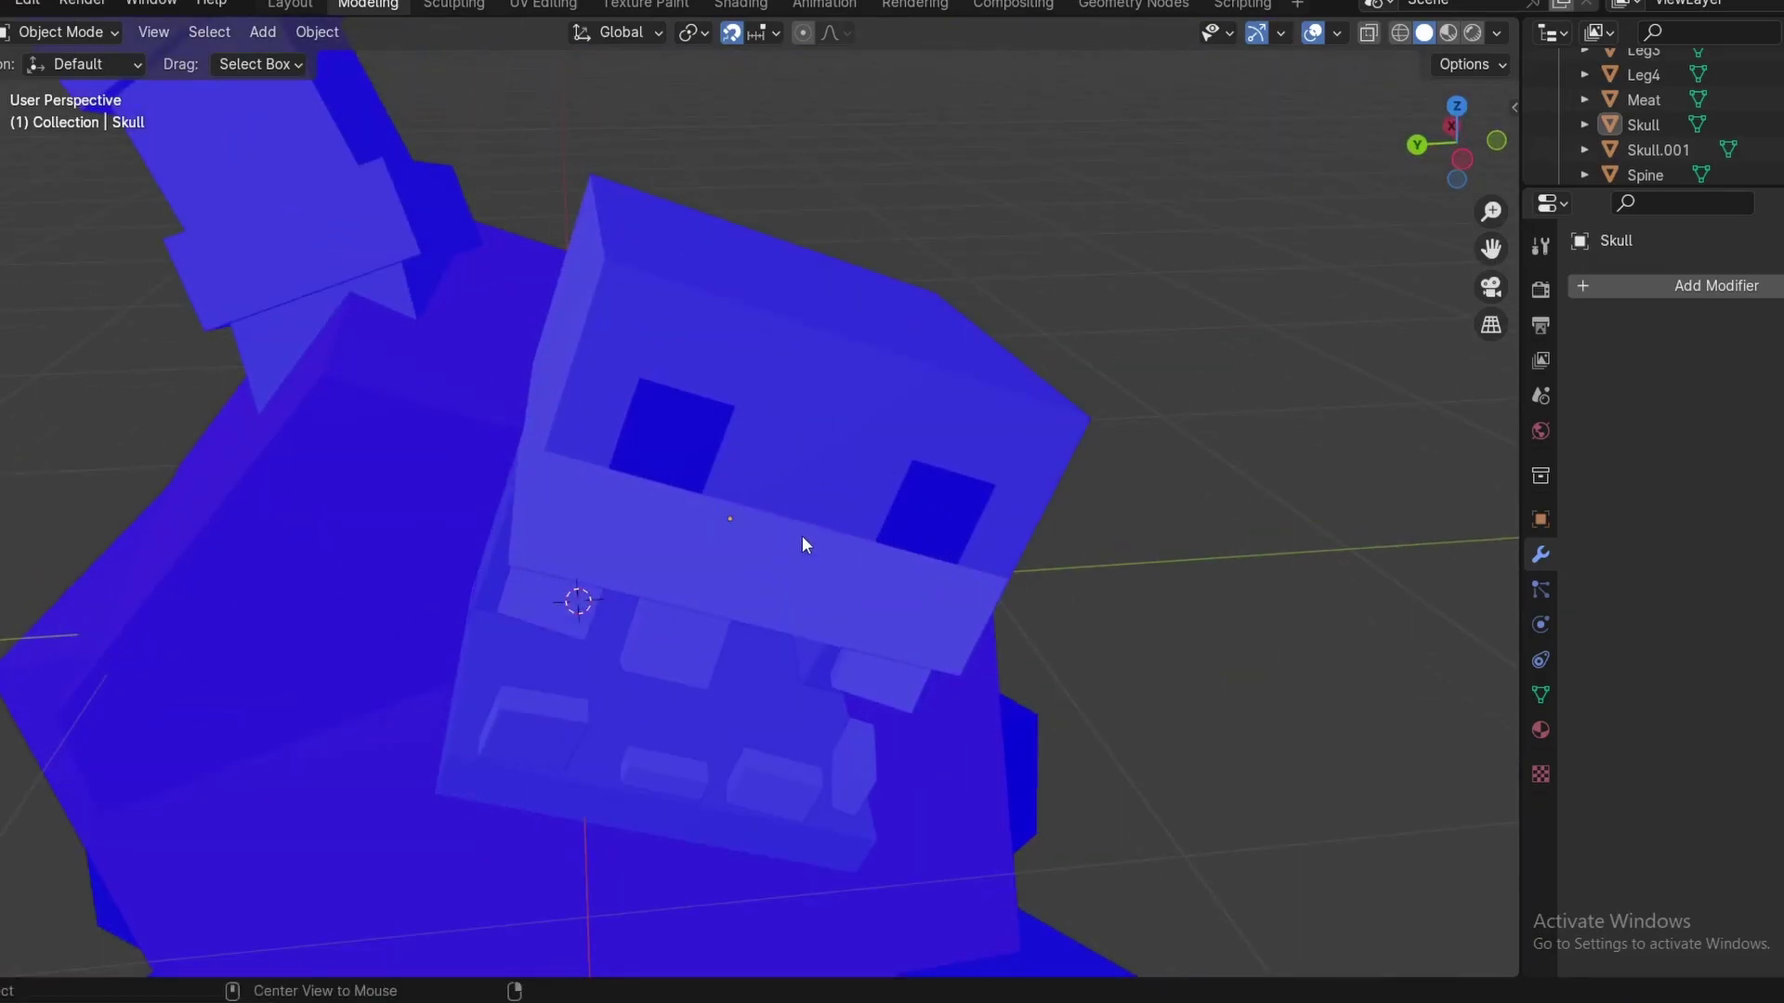
{"action": "key", "text": "Tab"}
{"action": "key", "text": "alt+n"}
{"action": "left_click", "coordinate": [974, 485]}
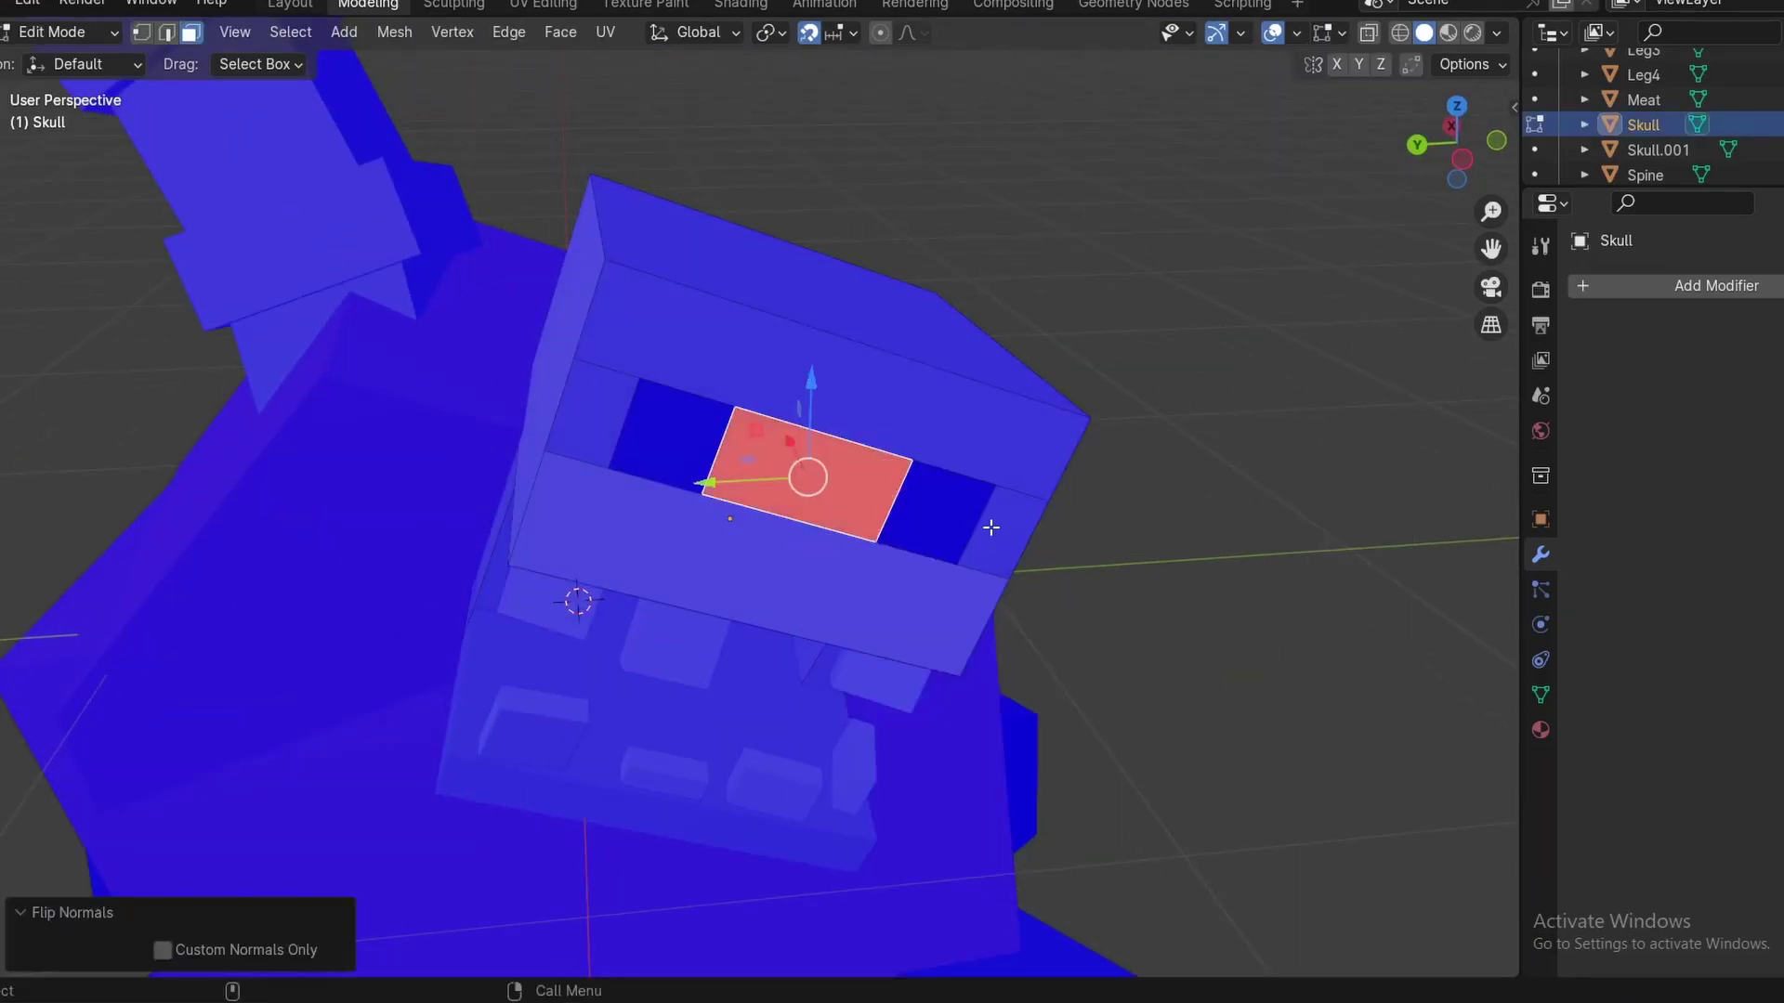
{"action": "left_click", "coordinate": [1134, 493]}
{"action": "middle_click_drag", "start_coordinate": [1307, 530], "coordinate": [1292, 471]}
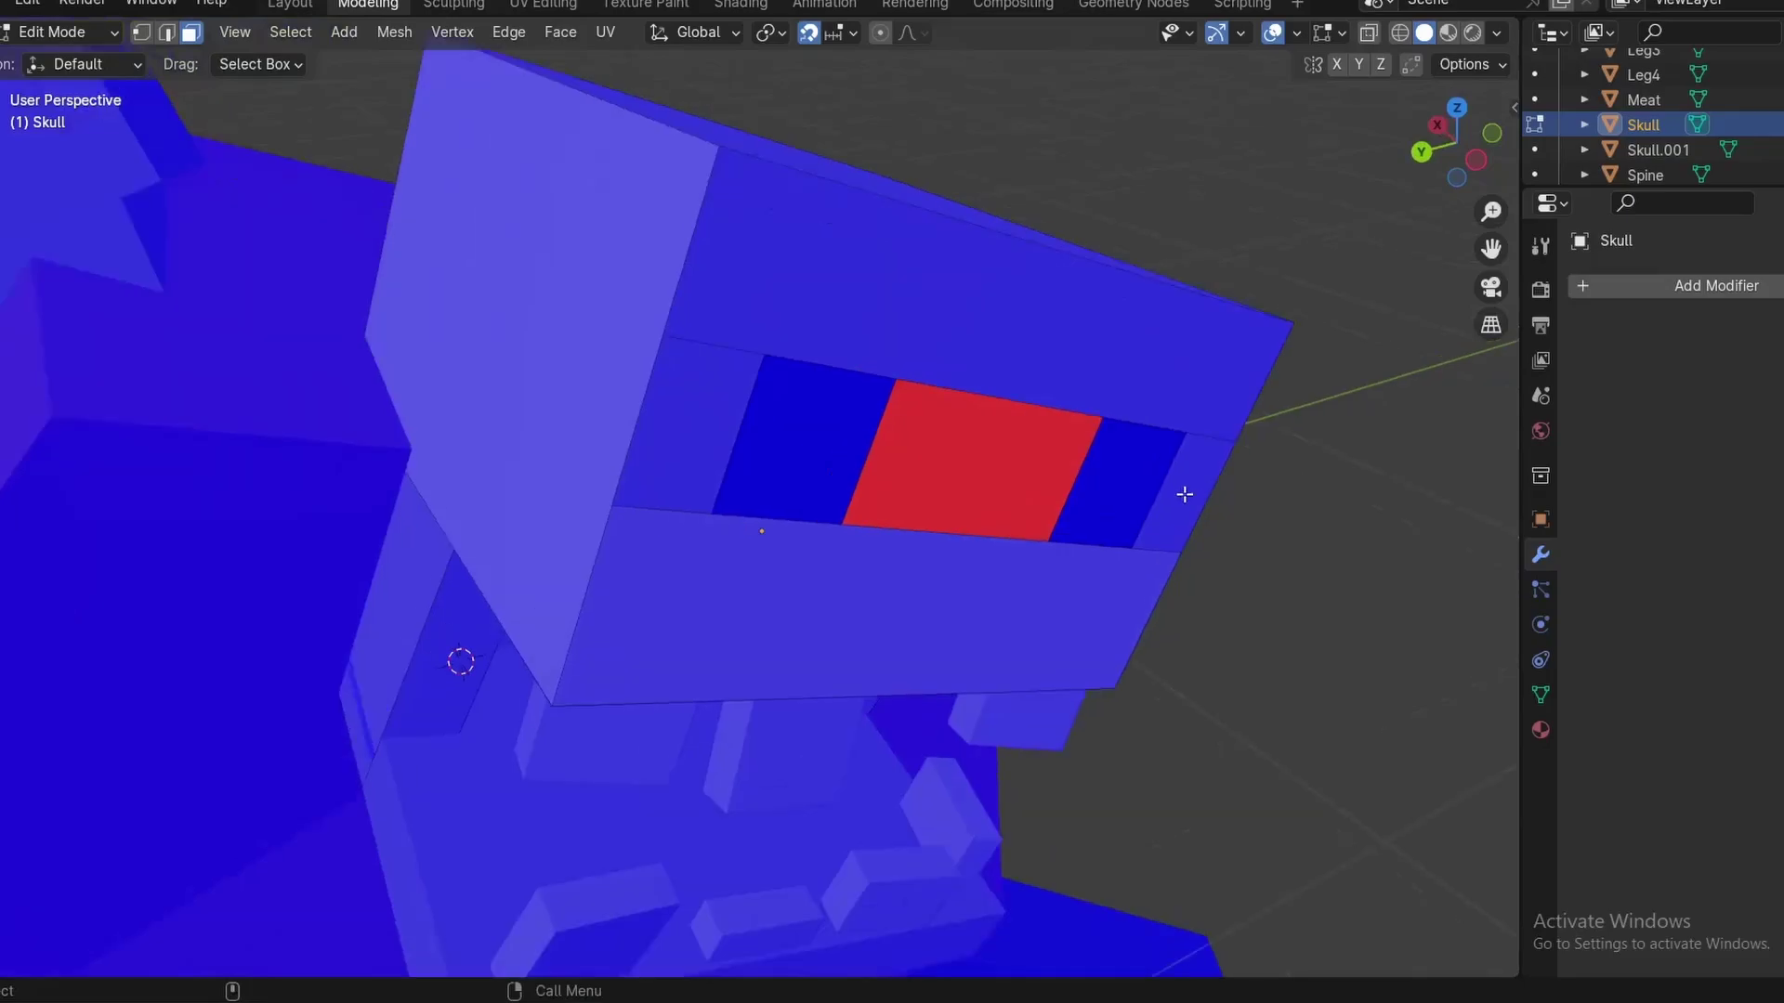
Reselect the red face between the eye sockets, flip its normal back outward, and deselect it
{"action": "middle_click_drag", "start_coordinate": [859, 360], "coordinate": [910, 333]}
{"action": "scroll", "coordinate": [785, 317], "scroll_direction": "up", "scroll_amount": 2}
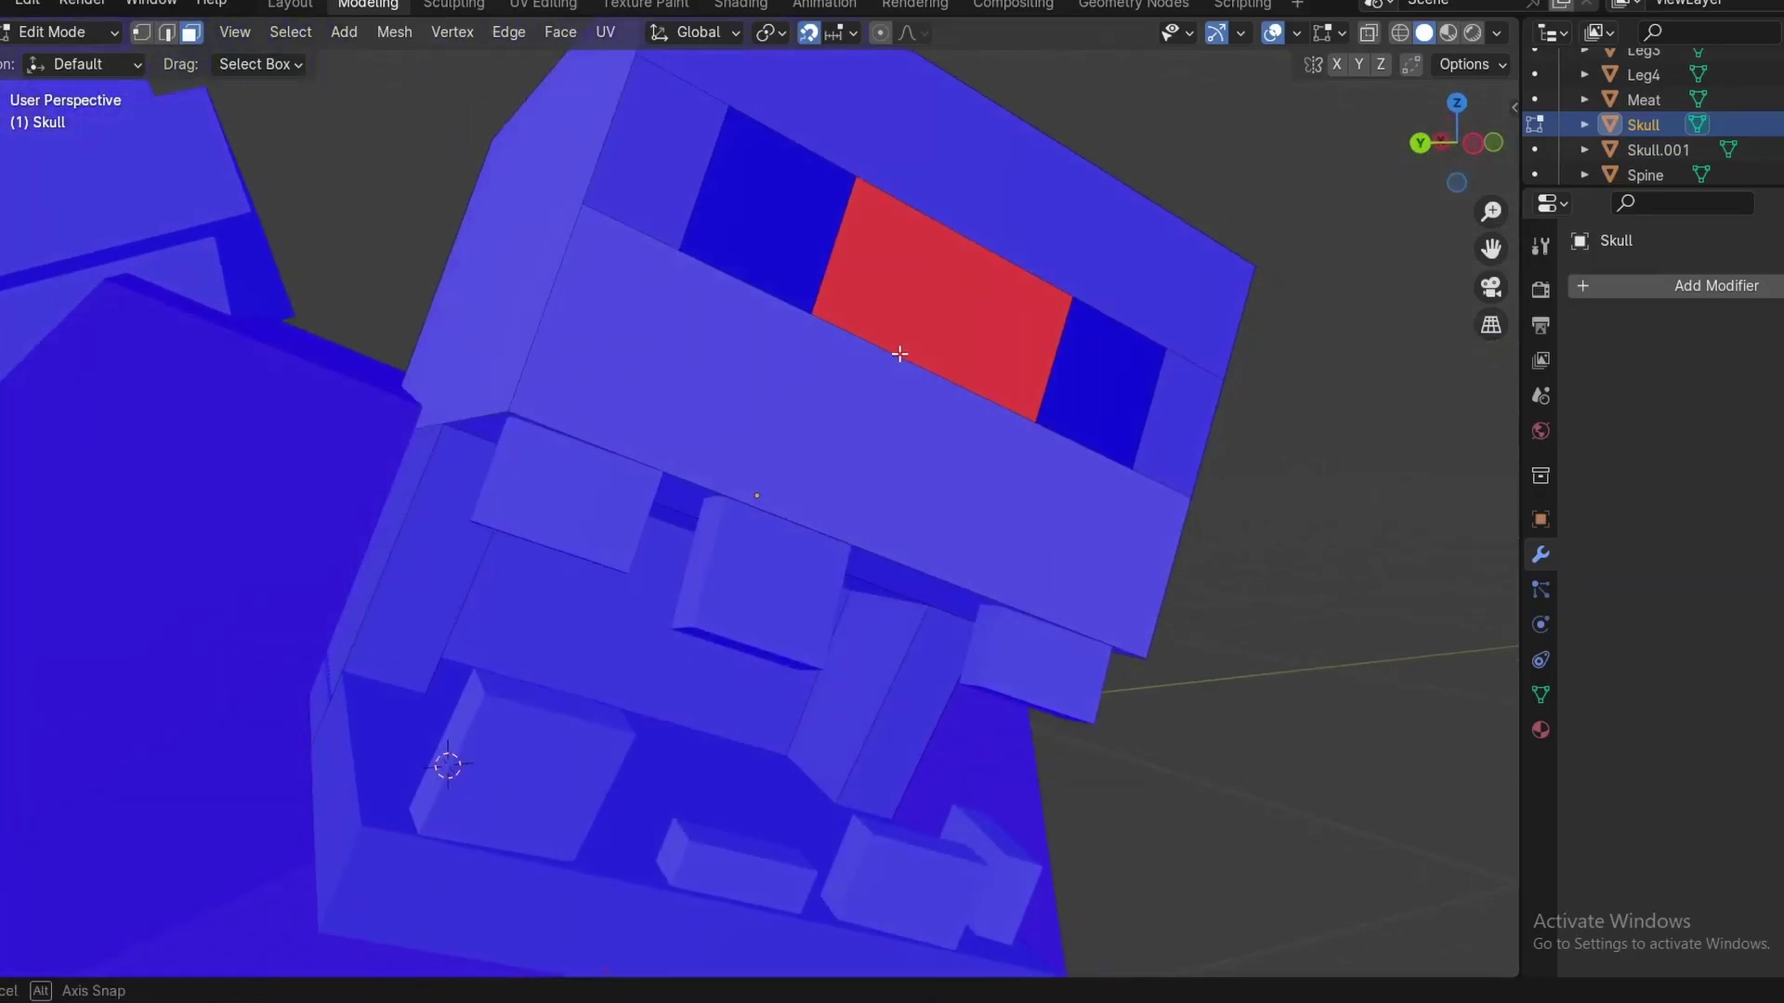
{"action": "left_click", "coordinate": [958, 331]}
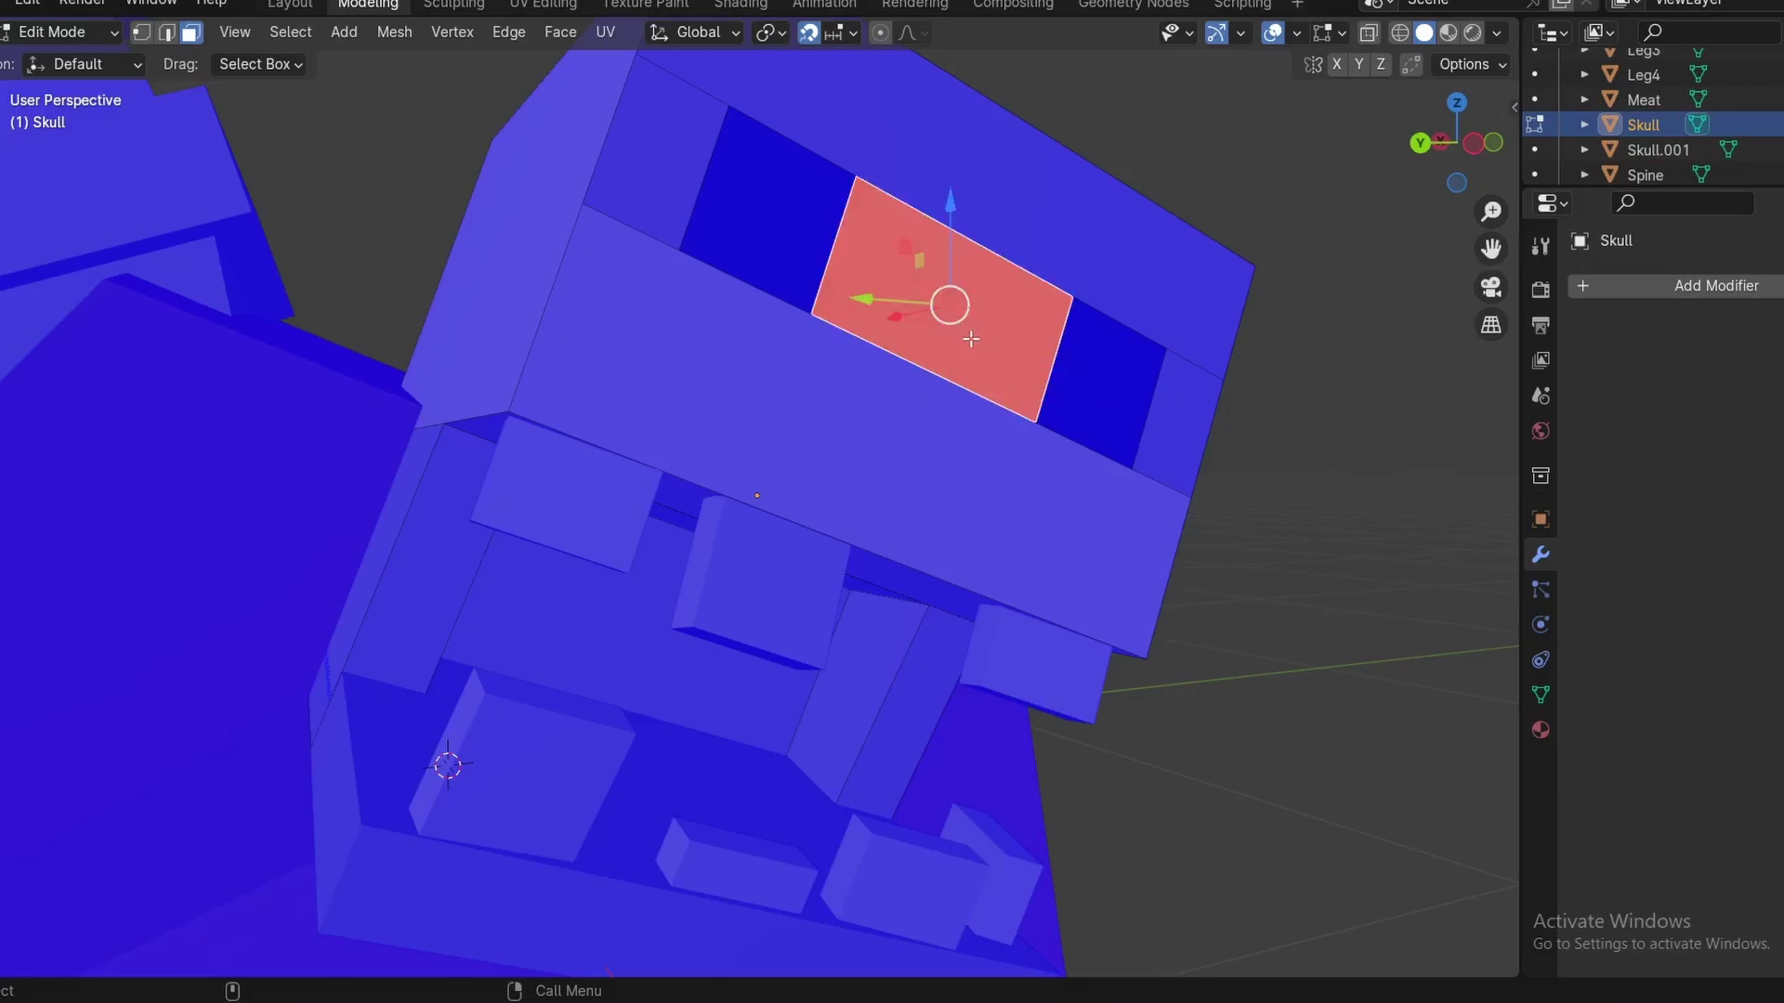
{"action": "key", "text": "alt+n"}
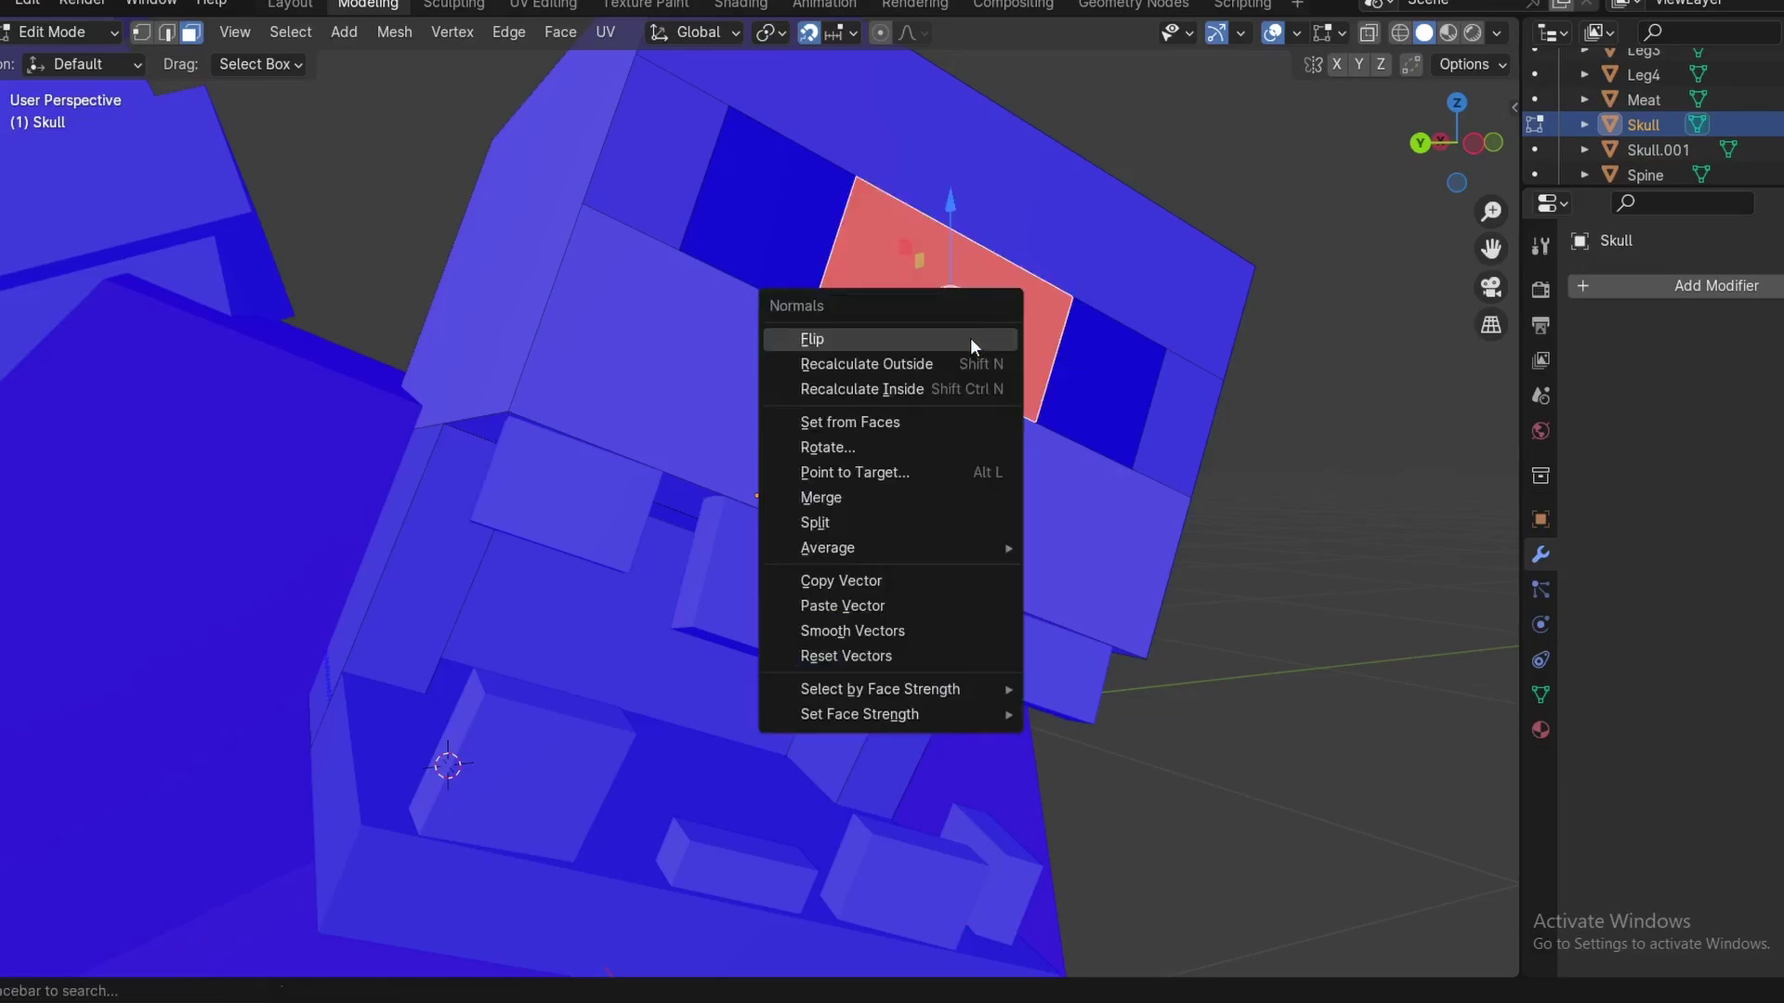
{"action": "left_click", "coordinate": [970, 337]}
{"action": "left_click", "coordinate": [1321, 598]}
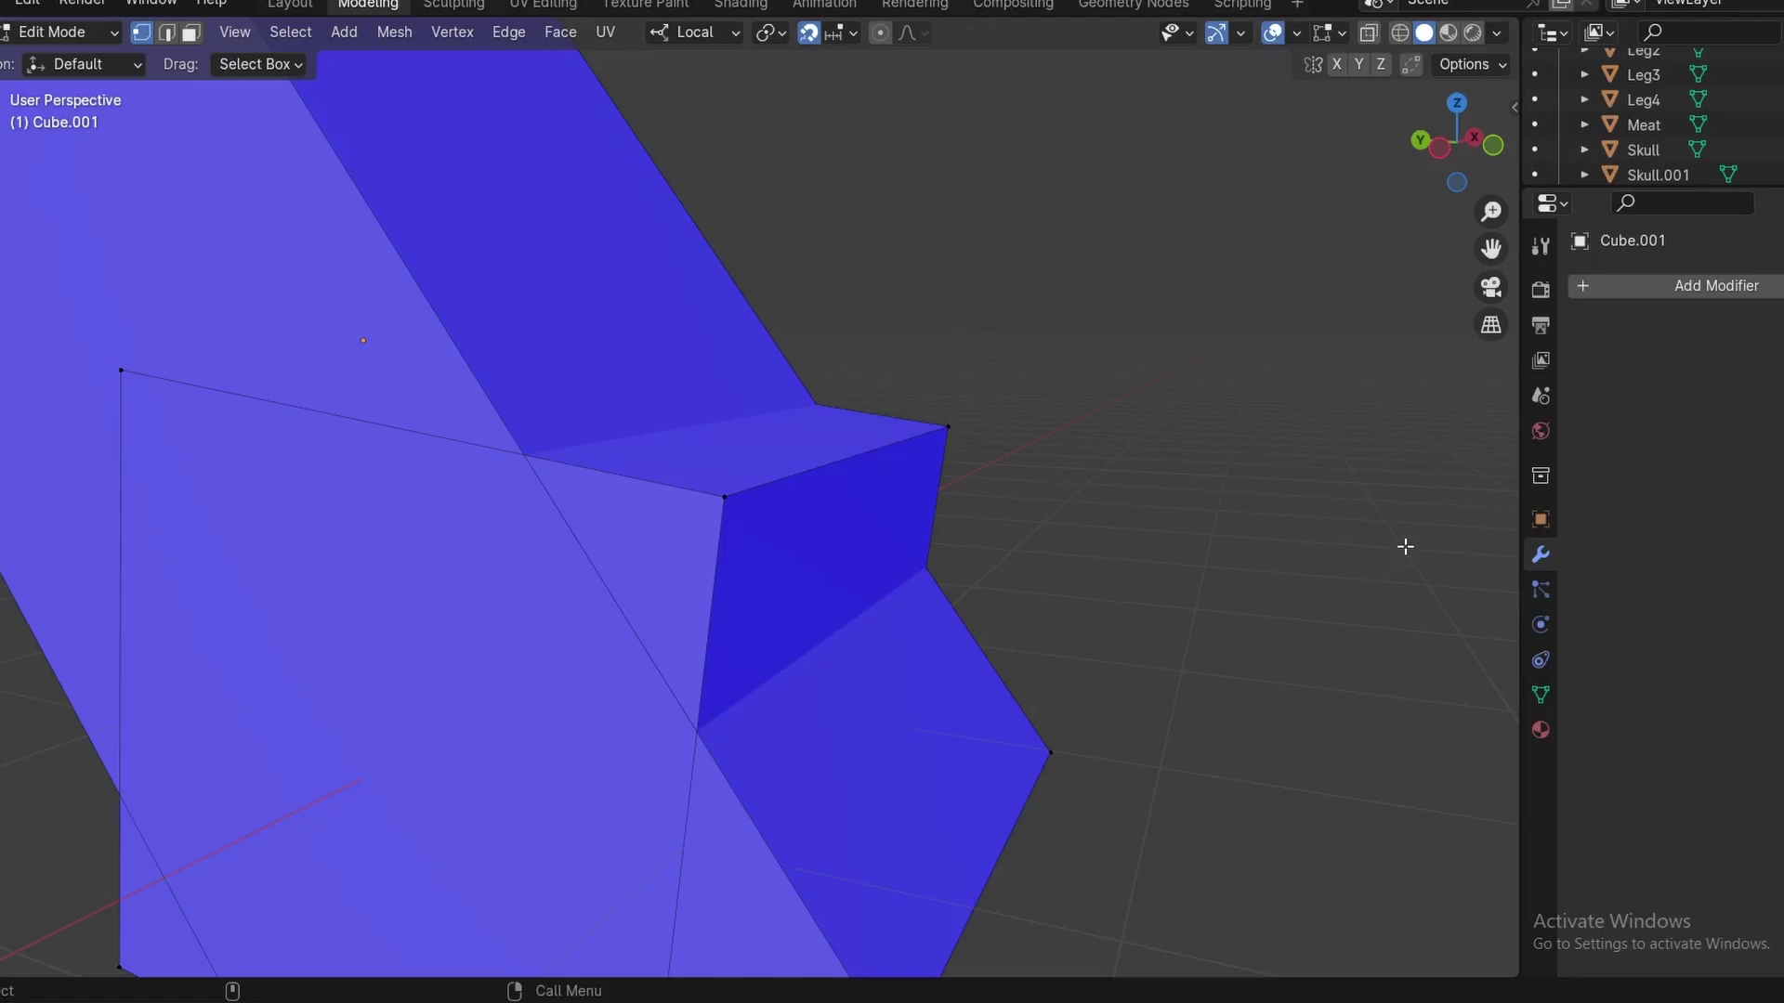
Select the protruding corner vertex of Cube.001 and set the transform orientation to Global
{"action": "left_click", "coordinate": [723, 497]}
{"action": "middle_click_drag", "start_coordinate": [725, 500], "coordinate": [780, 585]}
{"action": "left_click", "coordinate": [706, 35]}
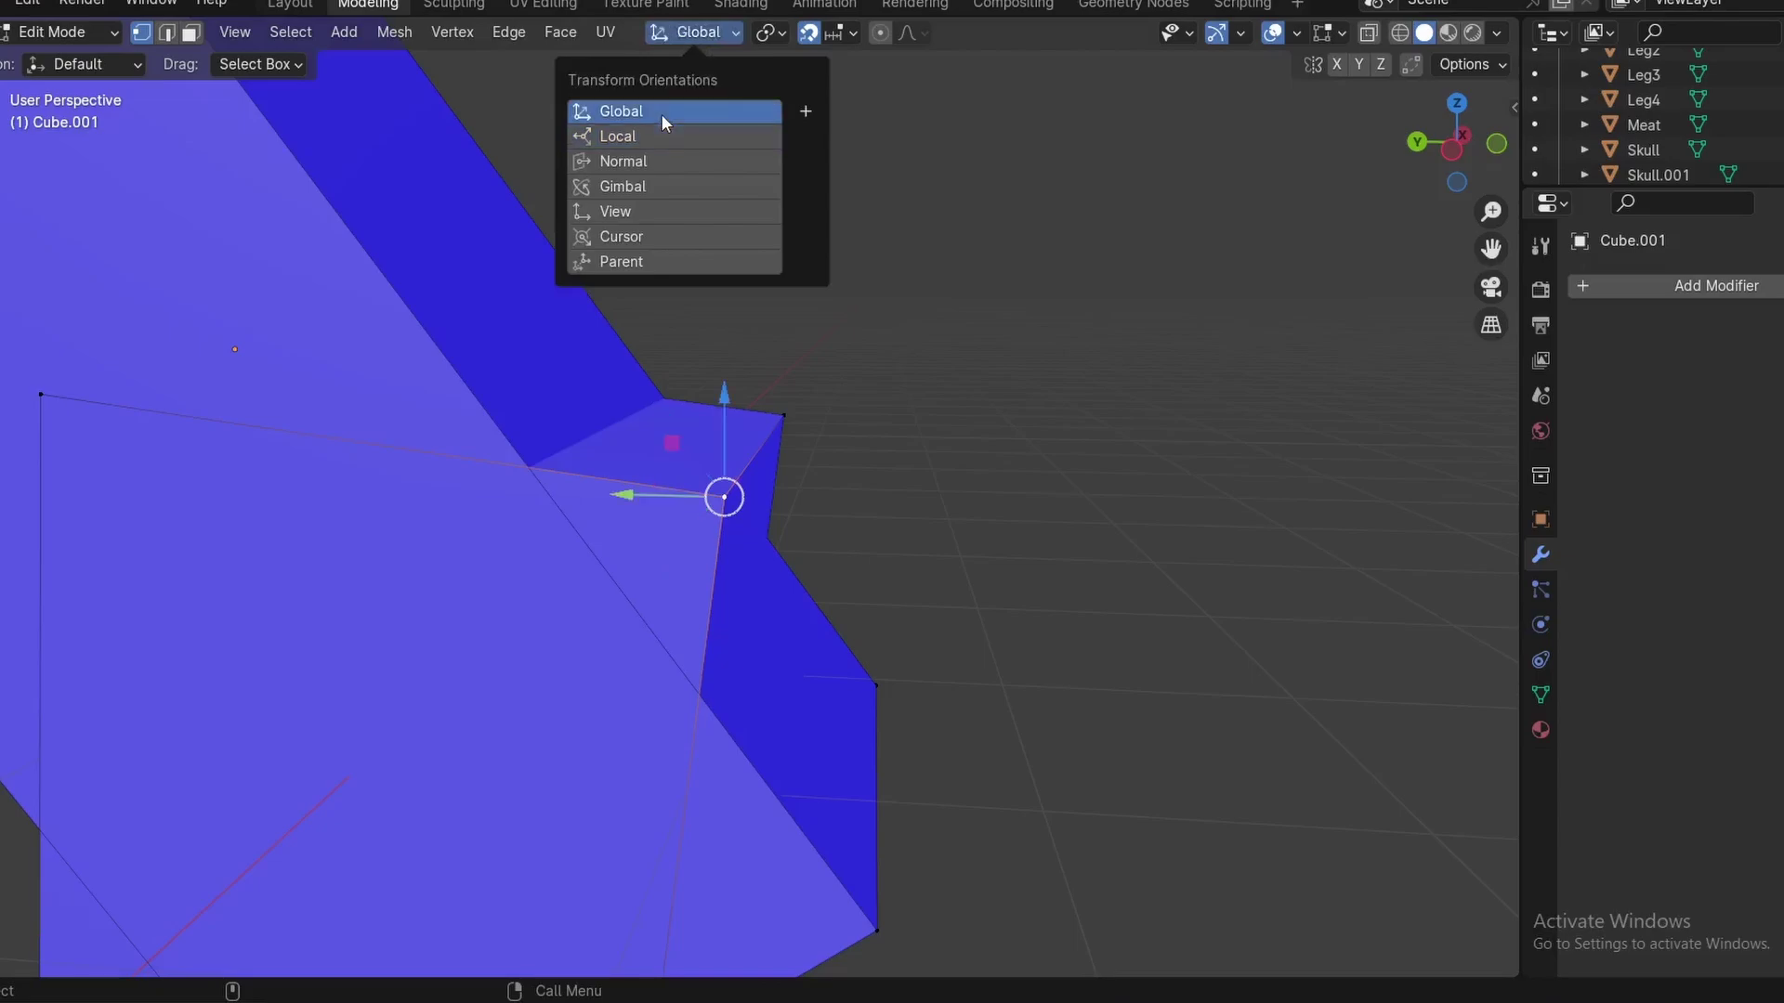
{"action": "left_click", "coordinate": [660, 113]}
Try raising the selected vertex about 0.35 m along global Z with snapping turned off, and undo the move
{"action": "left_click_drag", "start_coordinate": [724, 398], "coordinate": [723, 492]}
{"action": "left_click", "coordinate": [808, 32]}
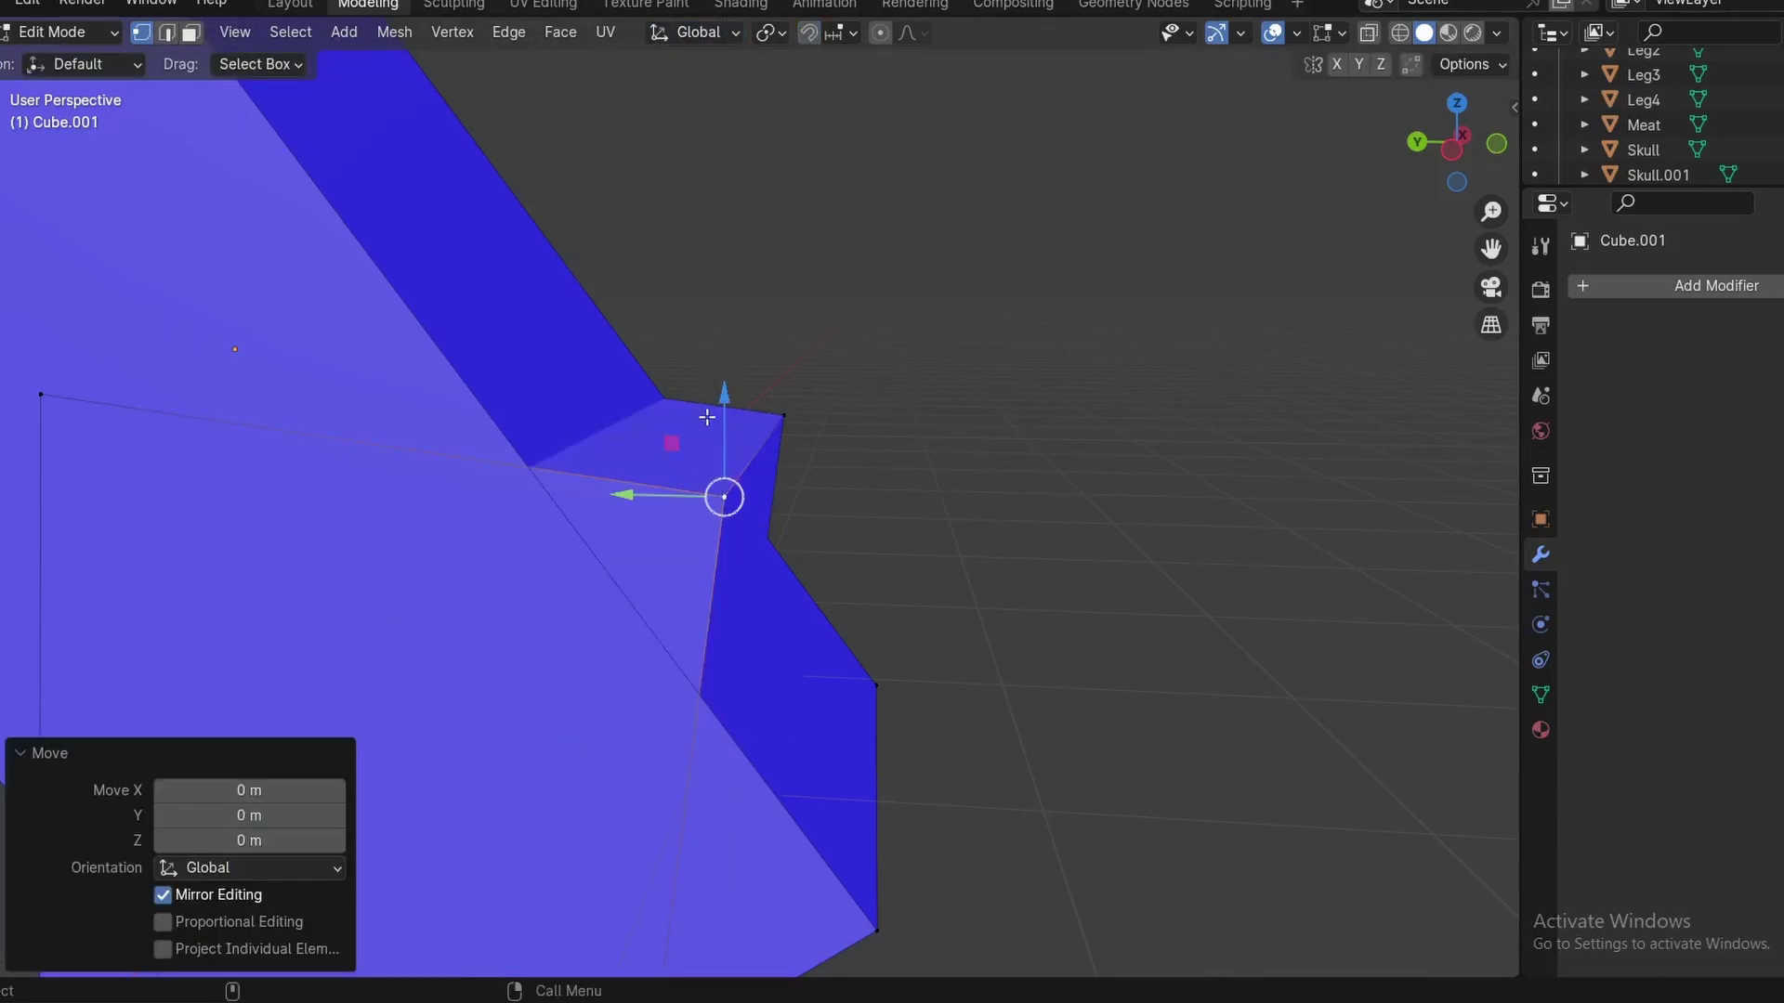
{"action": "left_click_drag", "start_coordinate": [723, 397], "coordinate": [804, 286]}
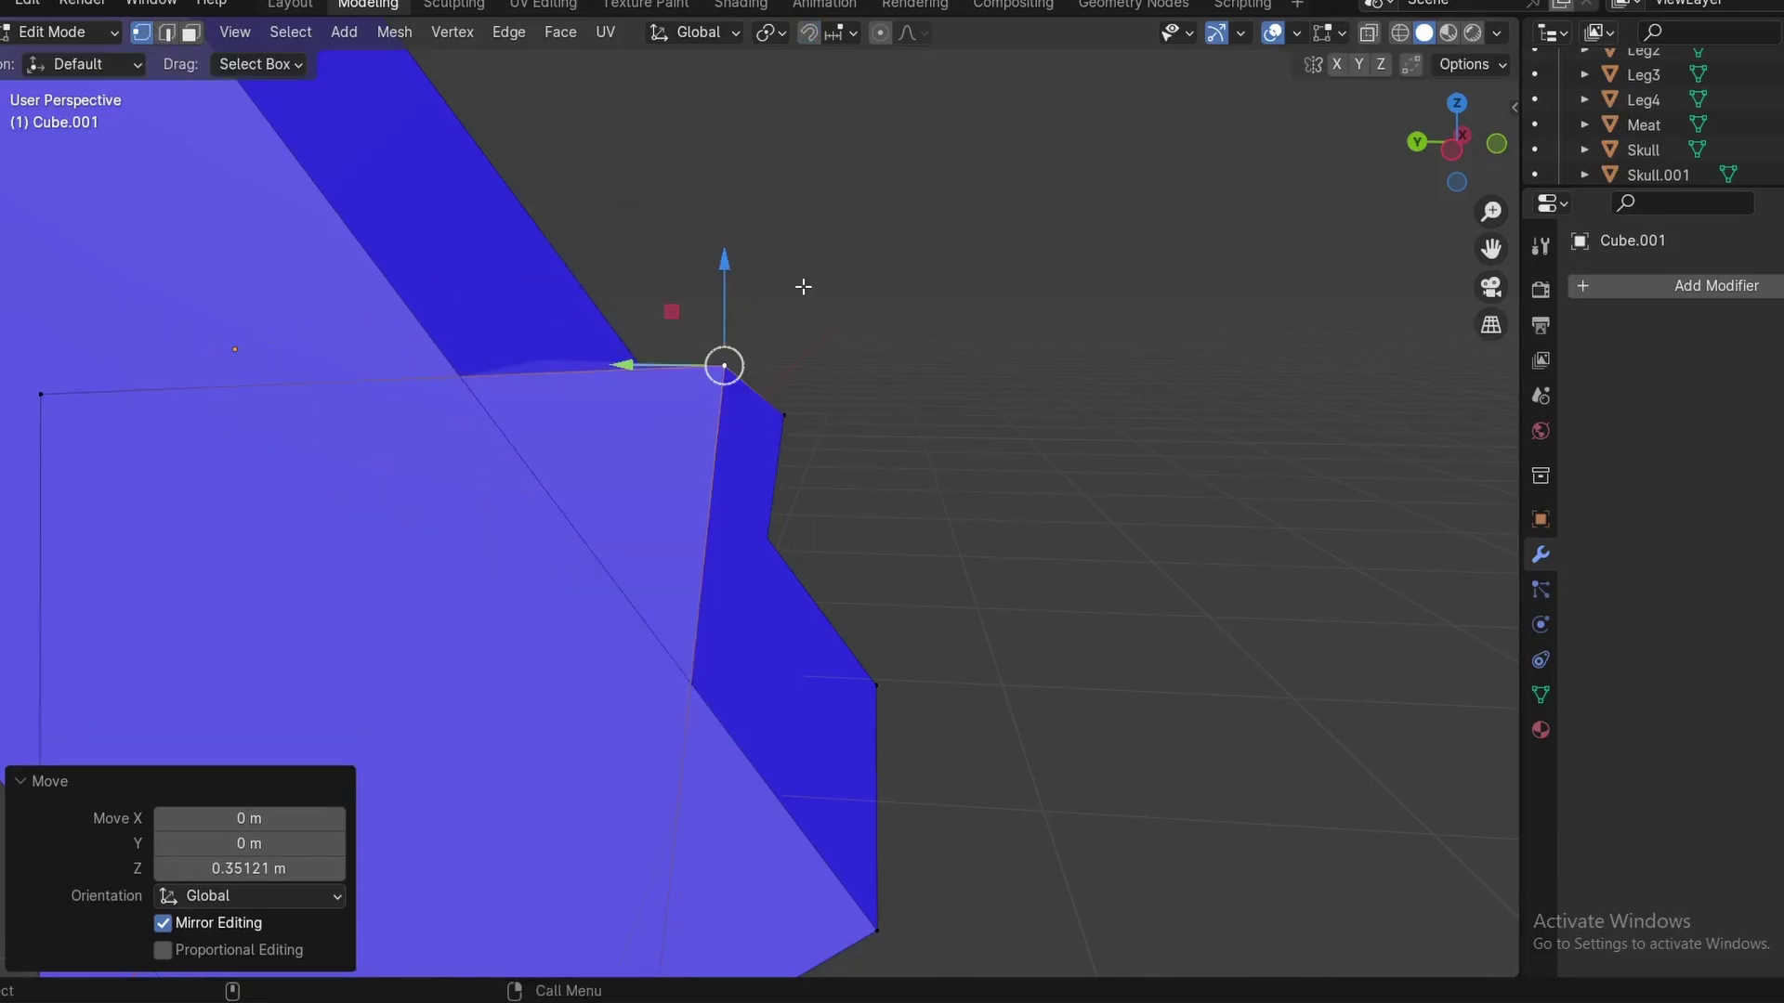
{"action": "key", "text": "ctrl+z"}
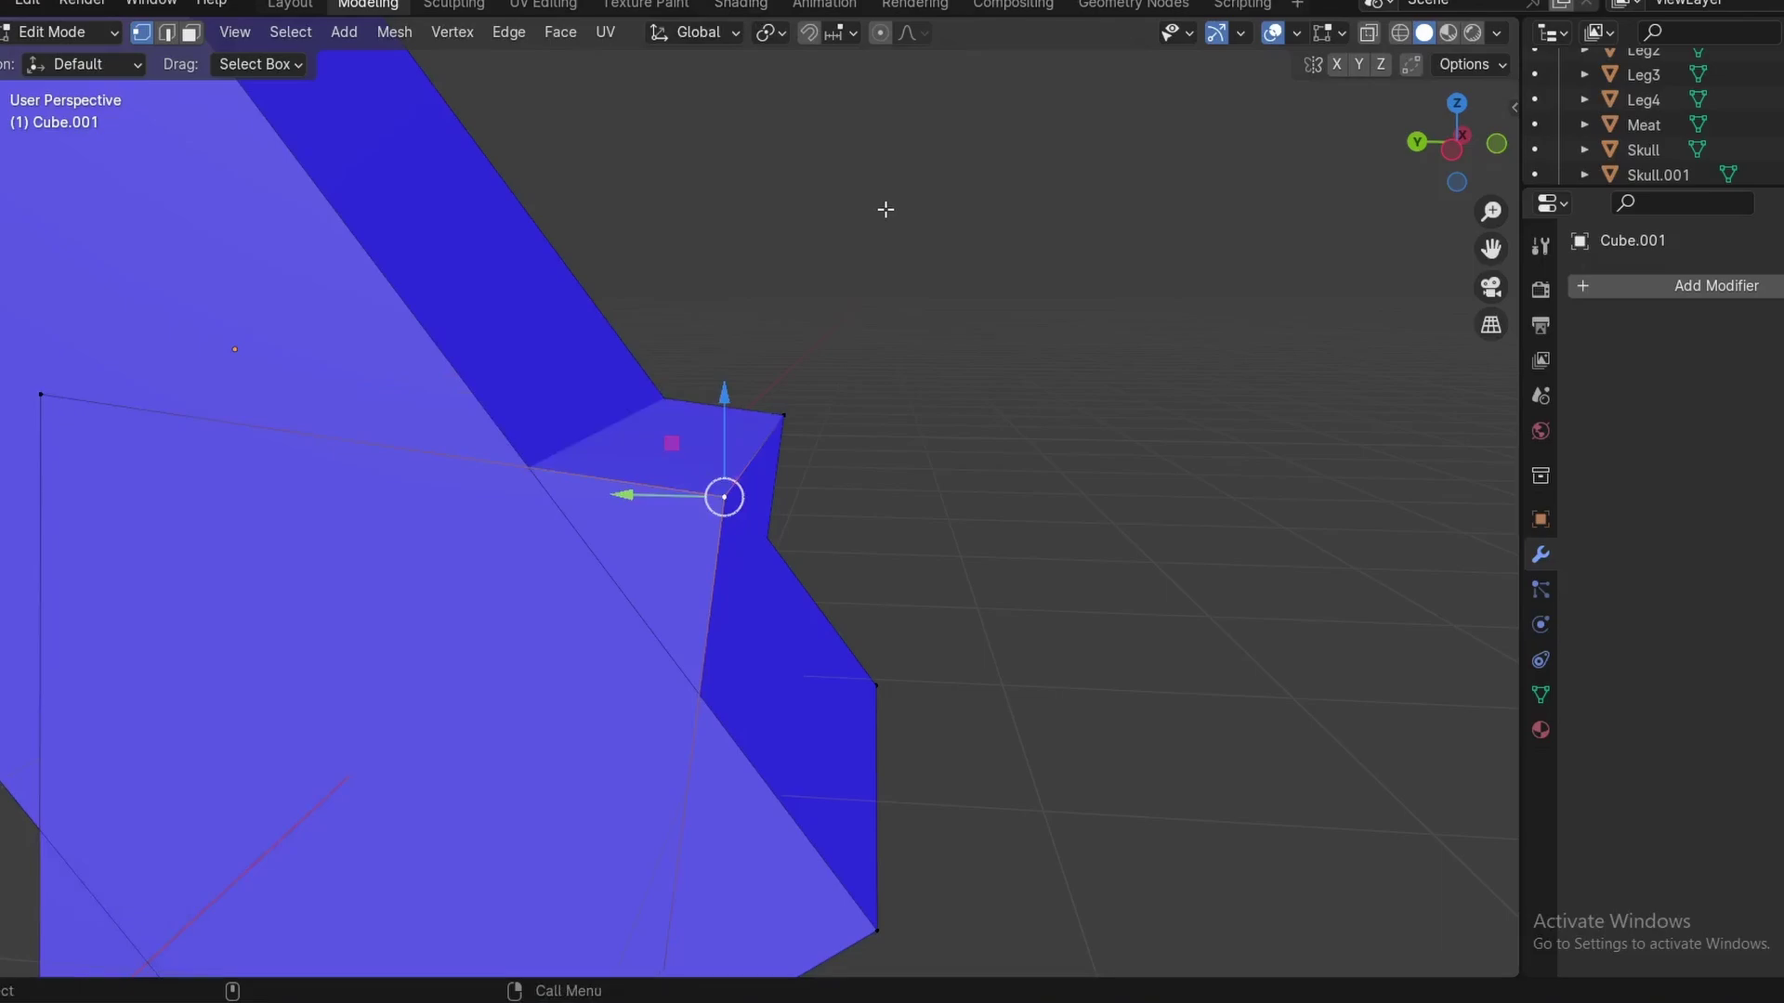
{"action": "key", "text": "ctrl+z"}
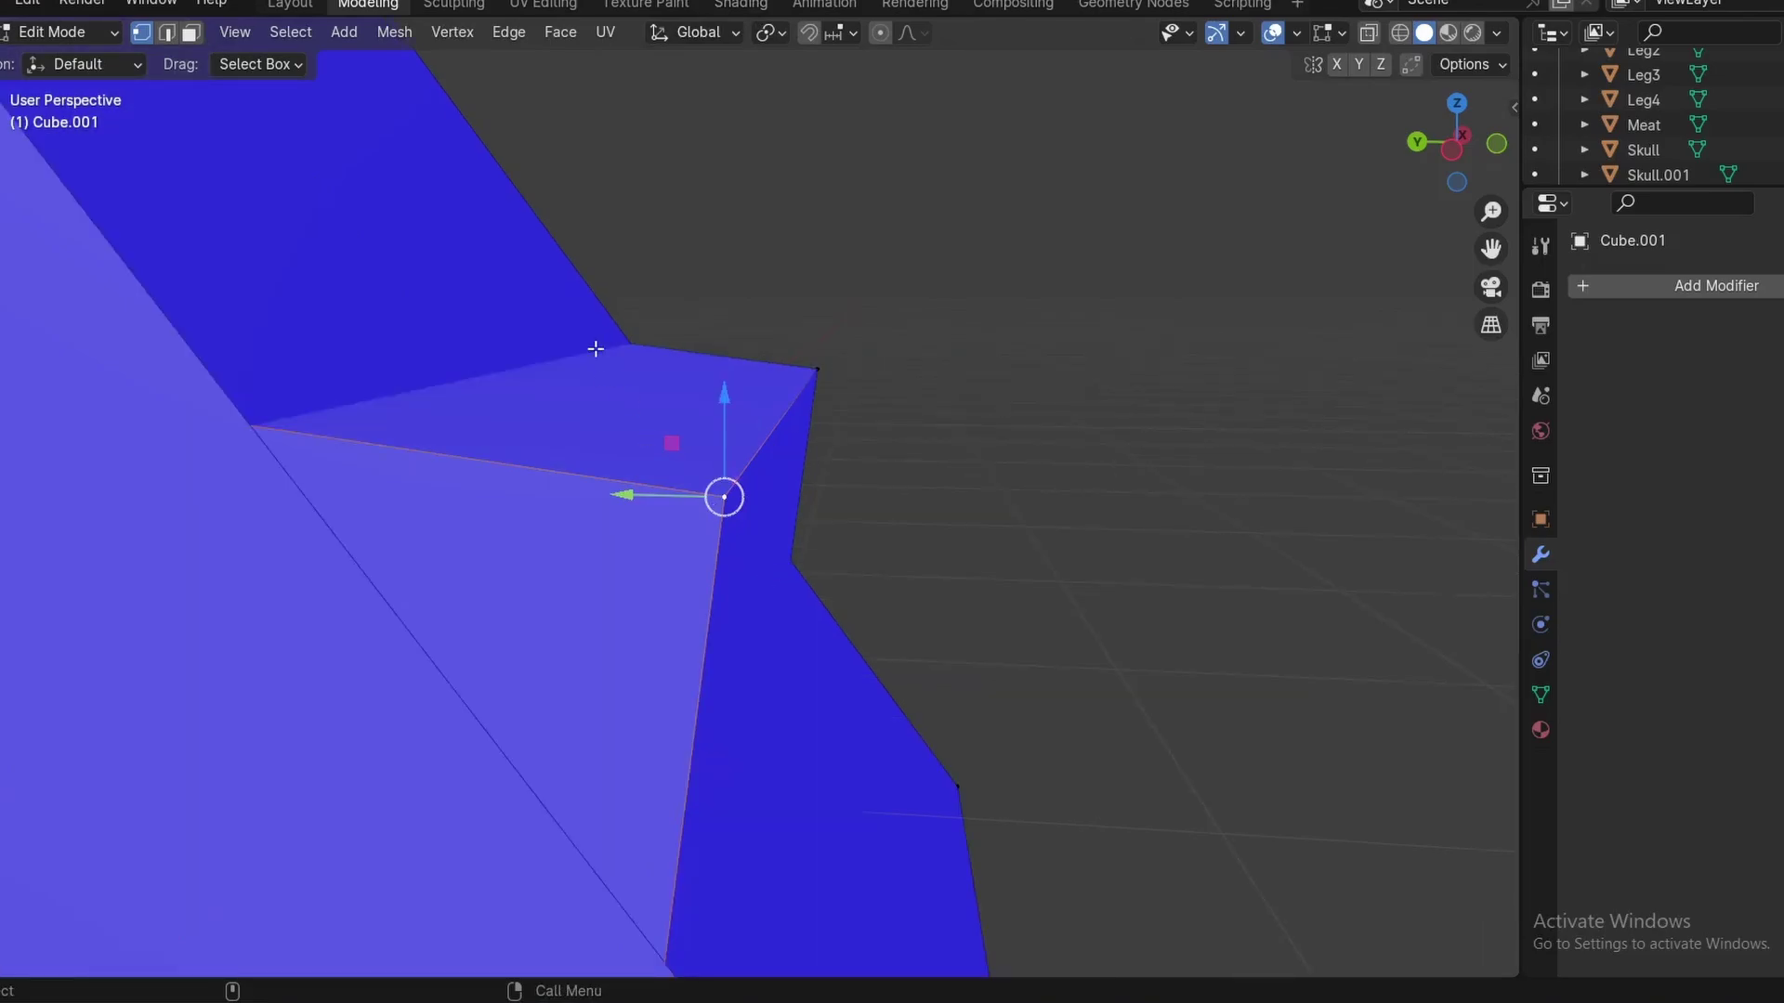
Try sliding the selected vertex down its edge with Slide Vertices while snapping is off, and undo the slide
{"action": "left_click", "coordinate": [455, 31]}
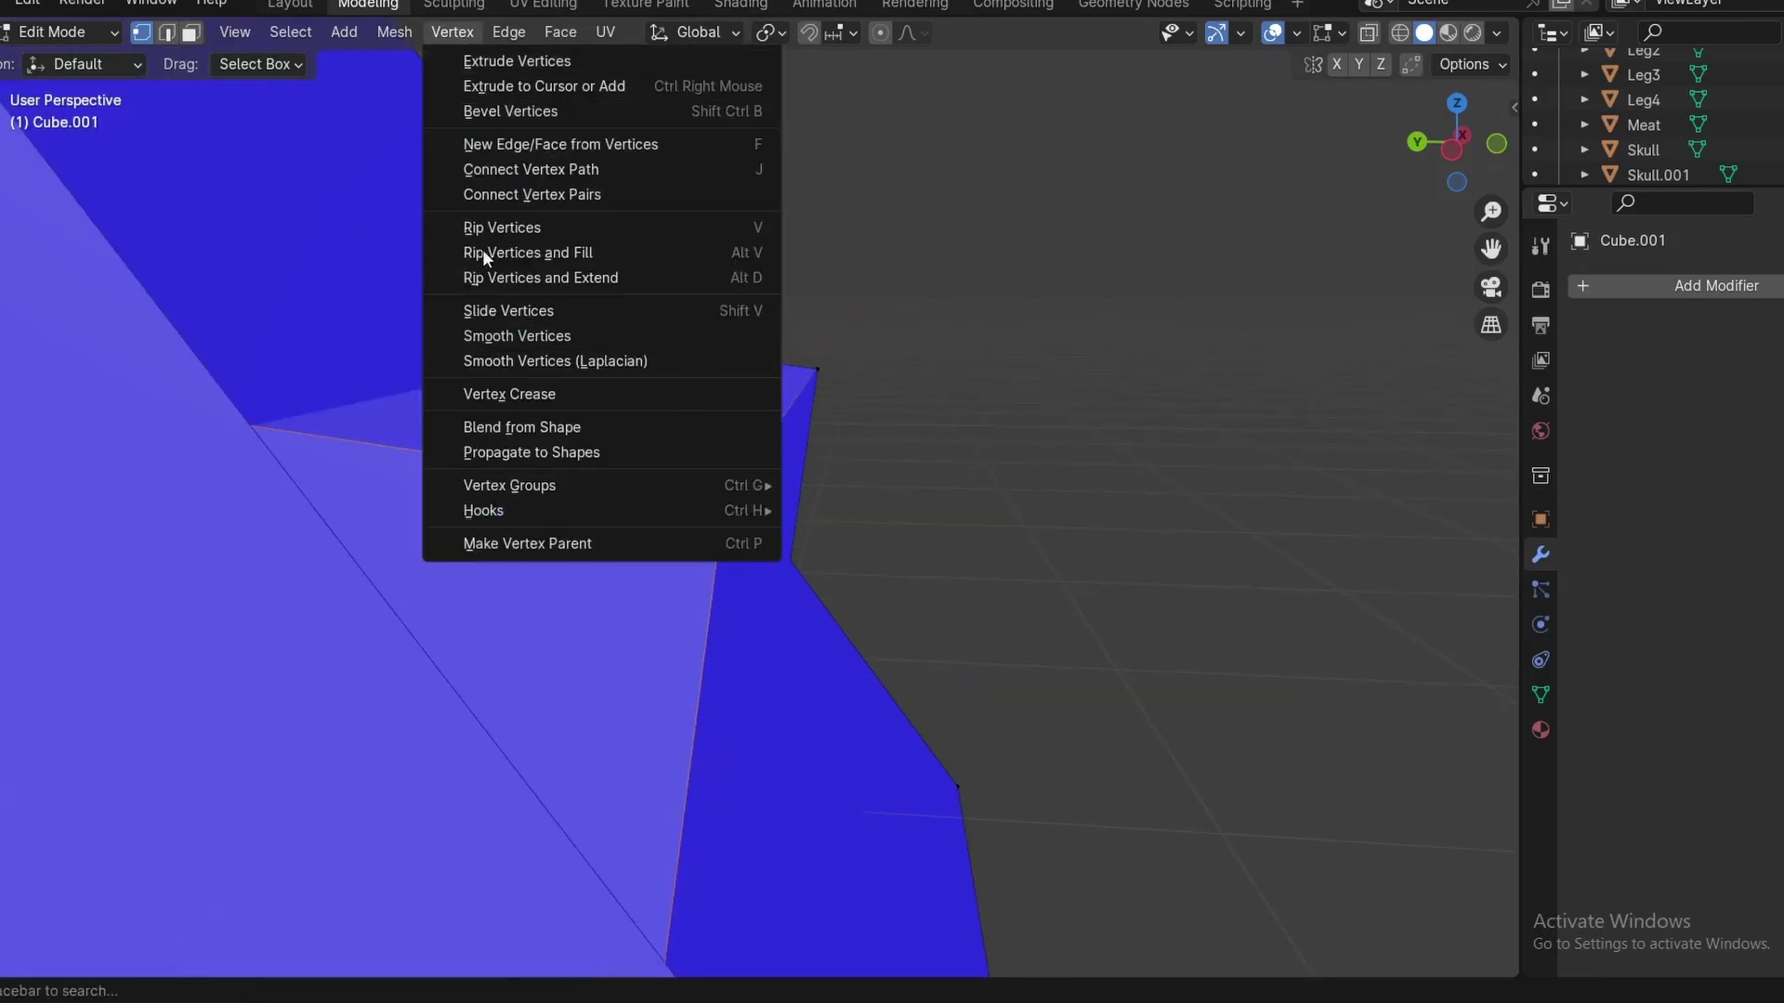
{"action": "left_click", "coordinate": [556, 313]}
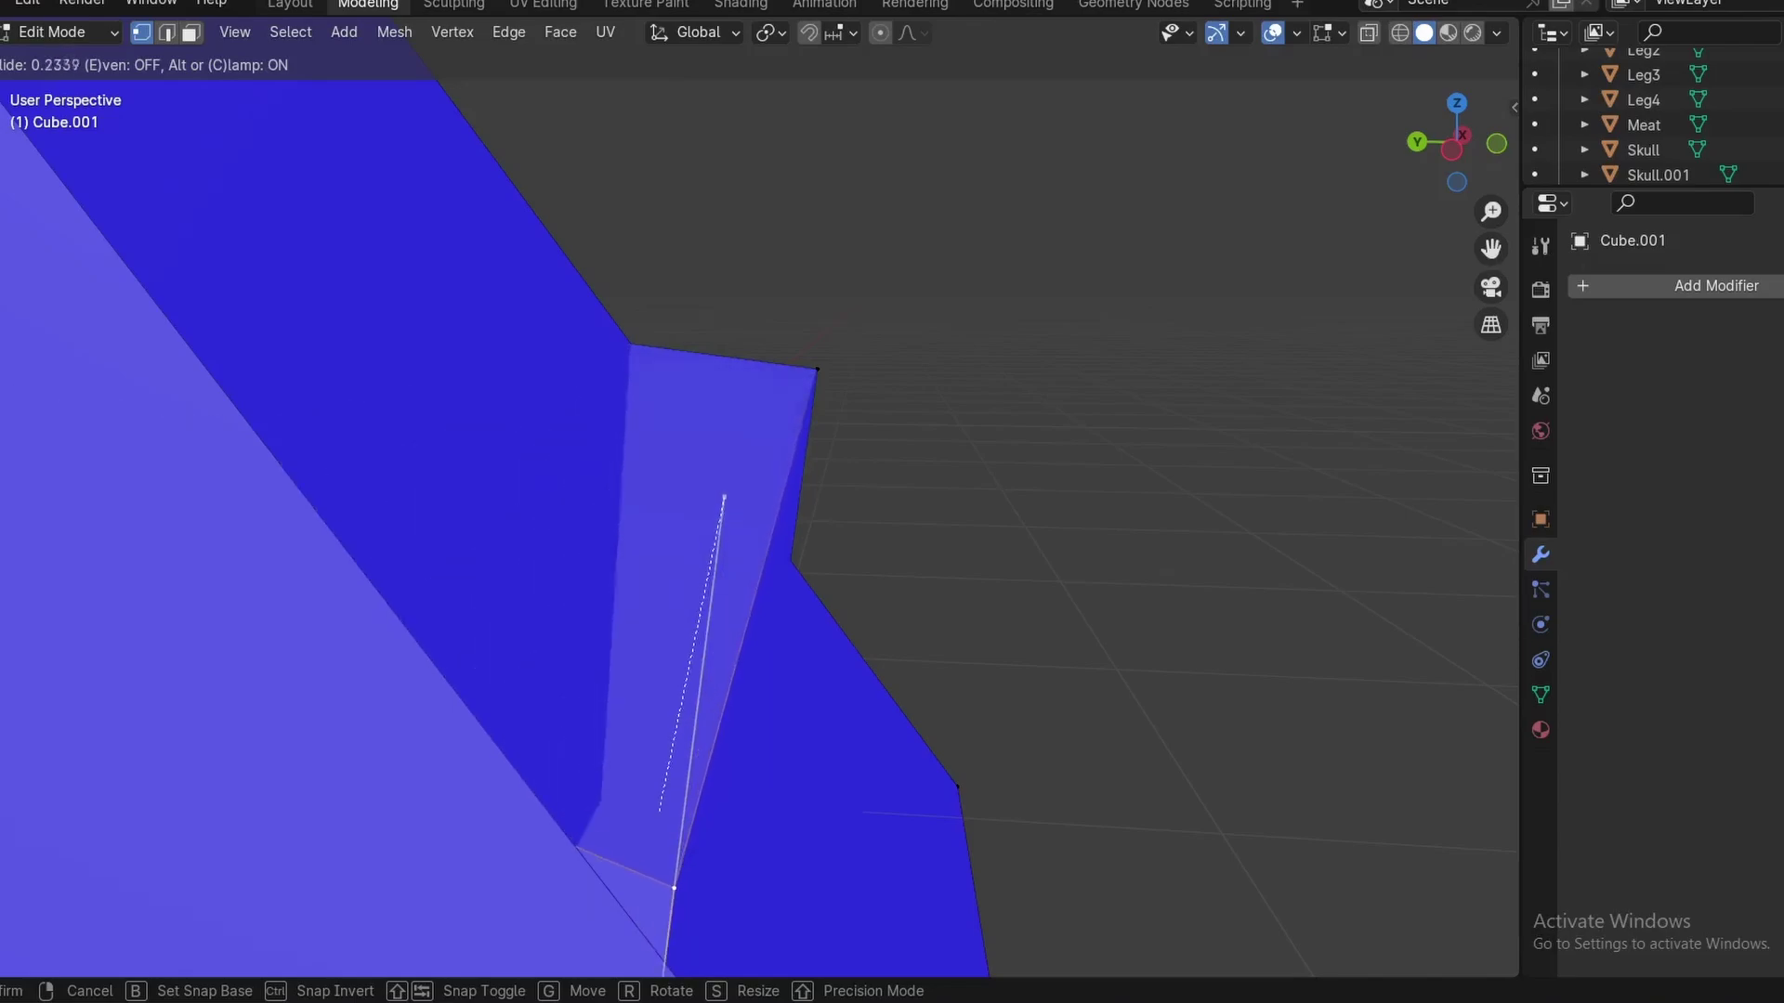
{"action": "left_click", "coordinate": [842, 546]}
{"action": "key", "text": "ctrl+z"}
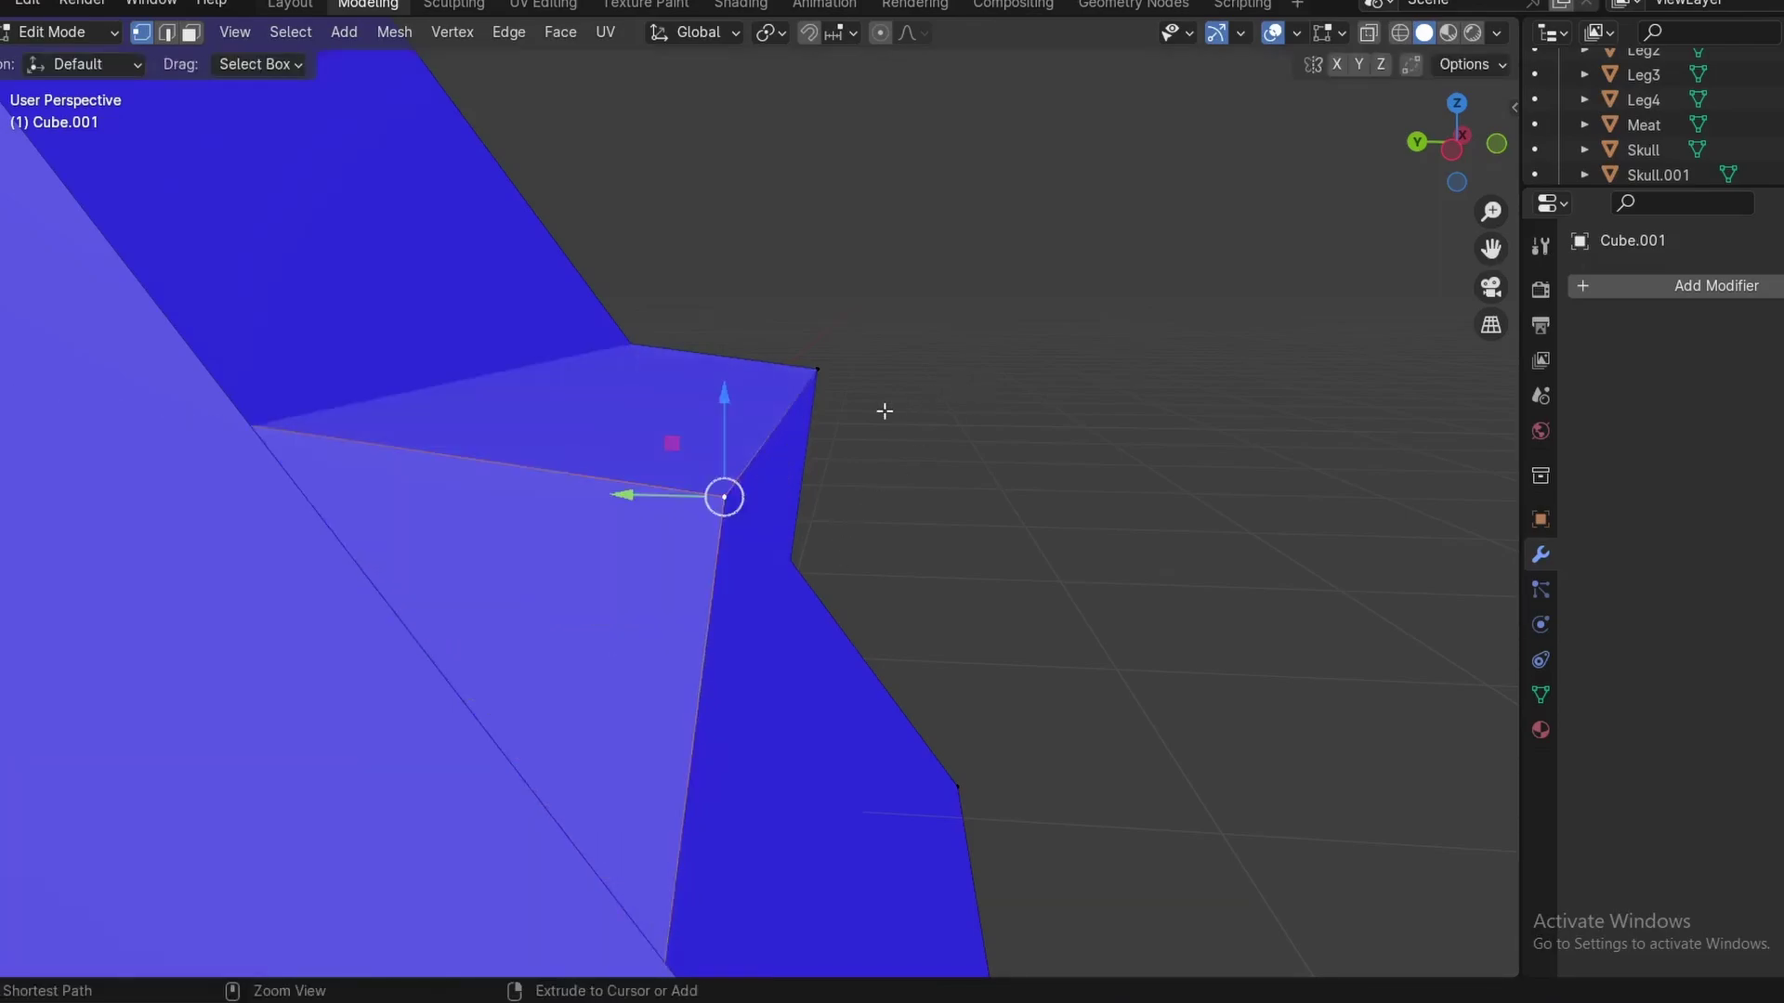
Enable snapping to Edge and slide the selected corner vertex down along its edge onto the intersecting block's edge
{"action": "left_click", "coordinate": [839, 32]}
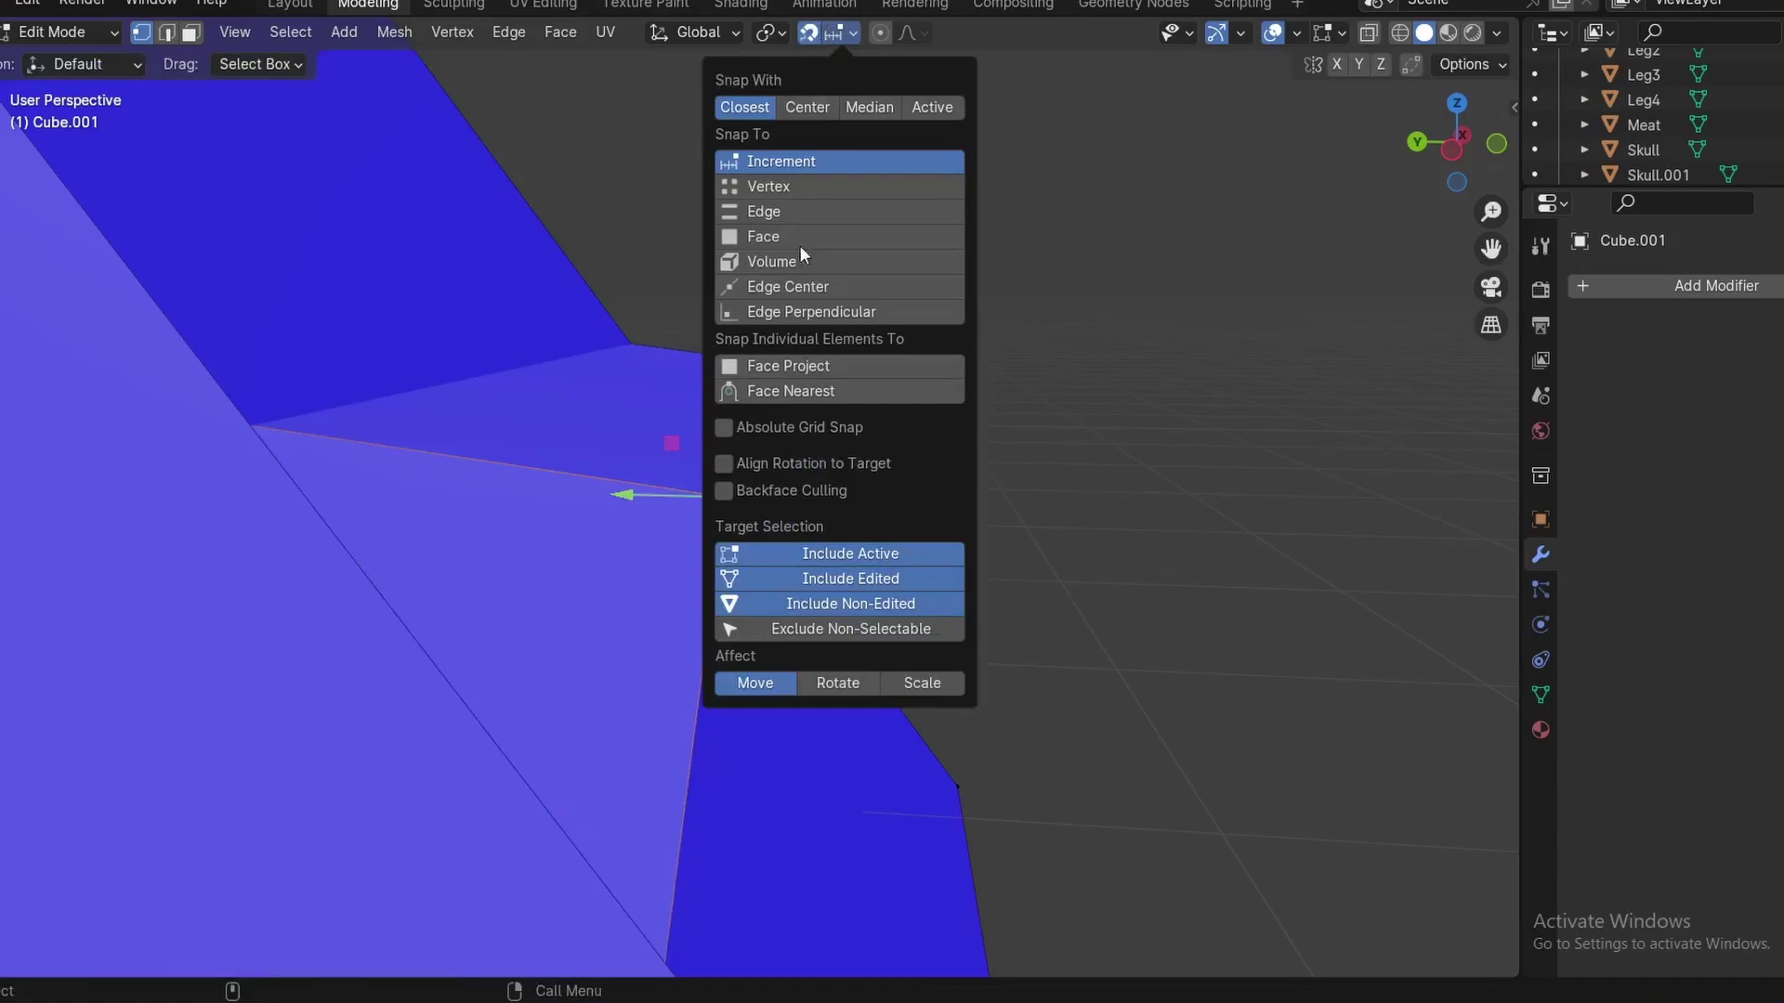
{"action": "left_click", "coordinate": [755, 213]}
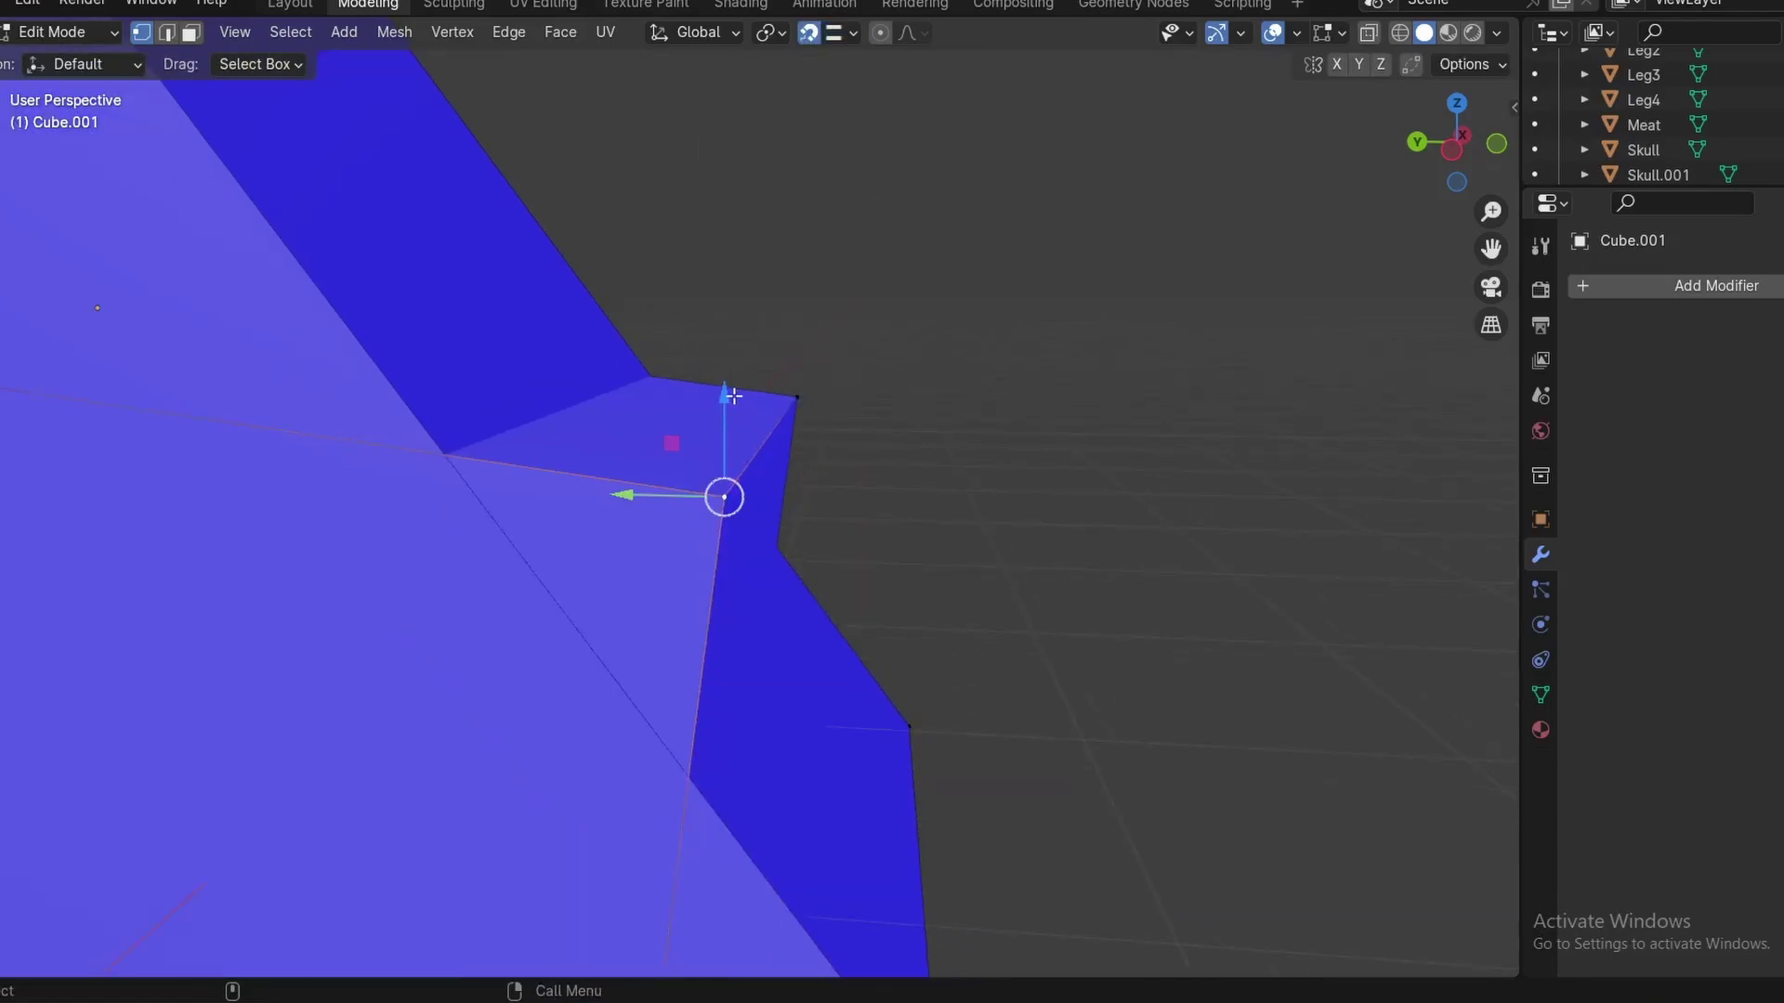
{"action": "left_click", "coordinate": [450, 33]}
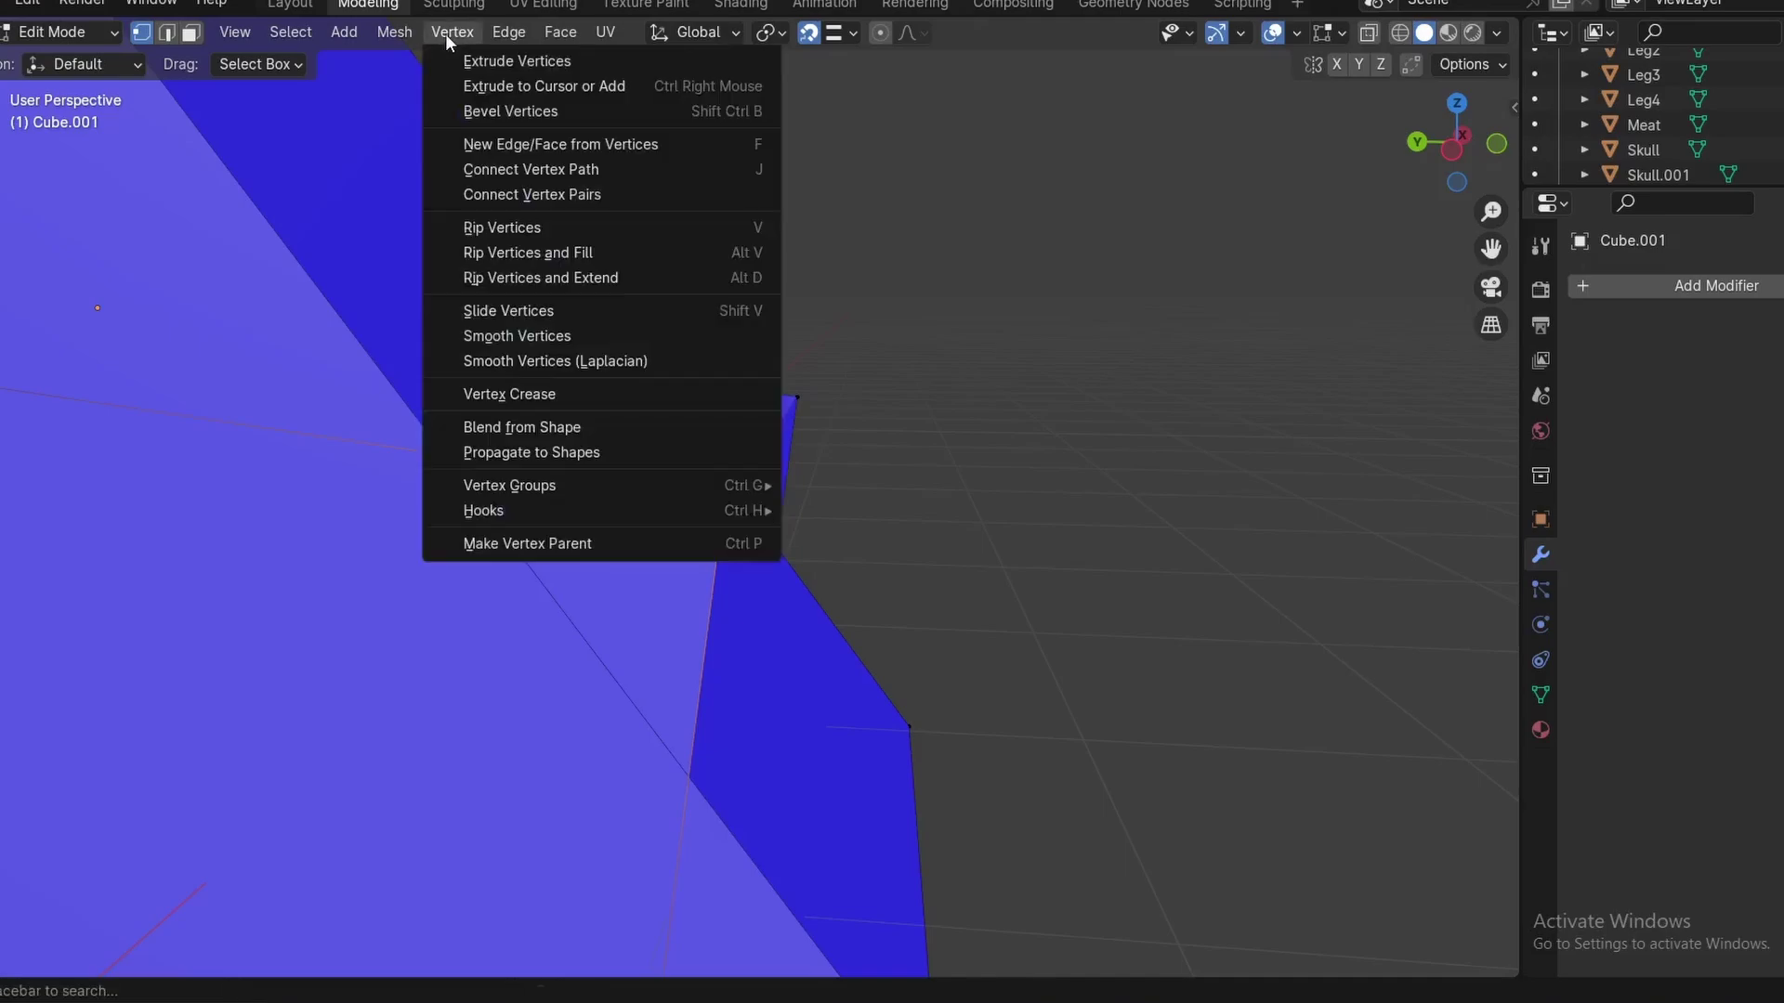
{"action": "left_click", "coordinate": [520, 310]}
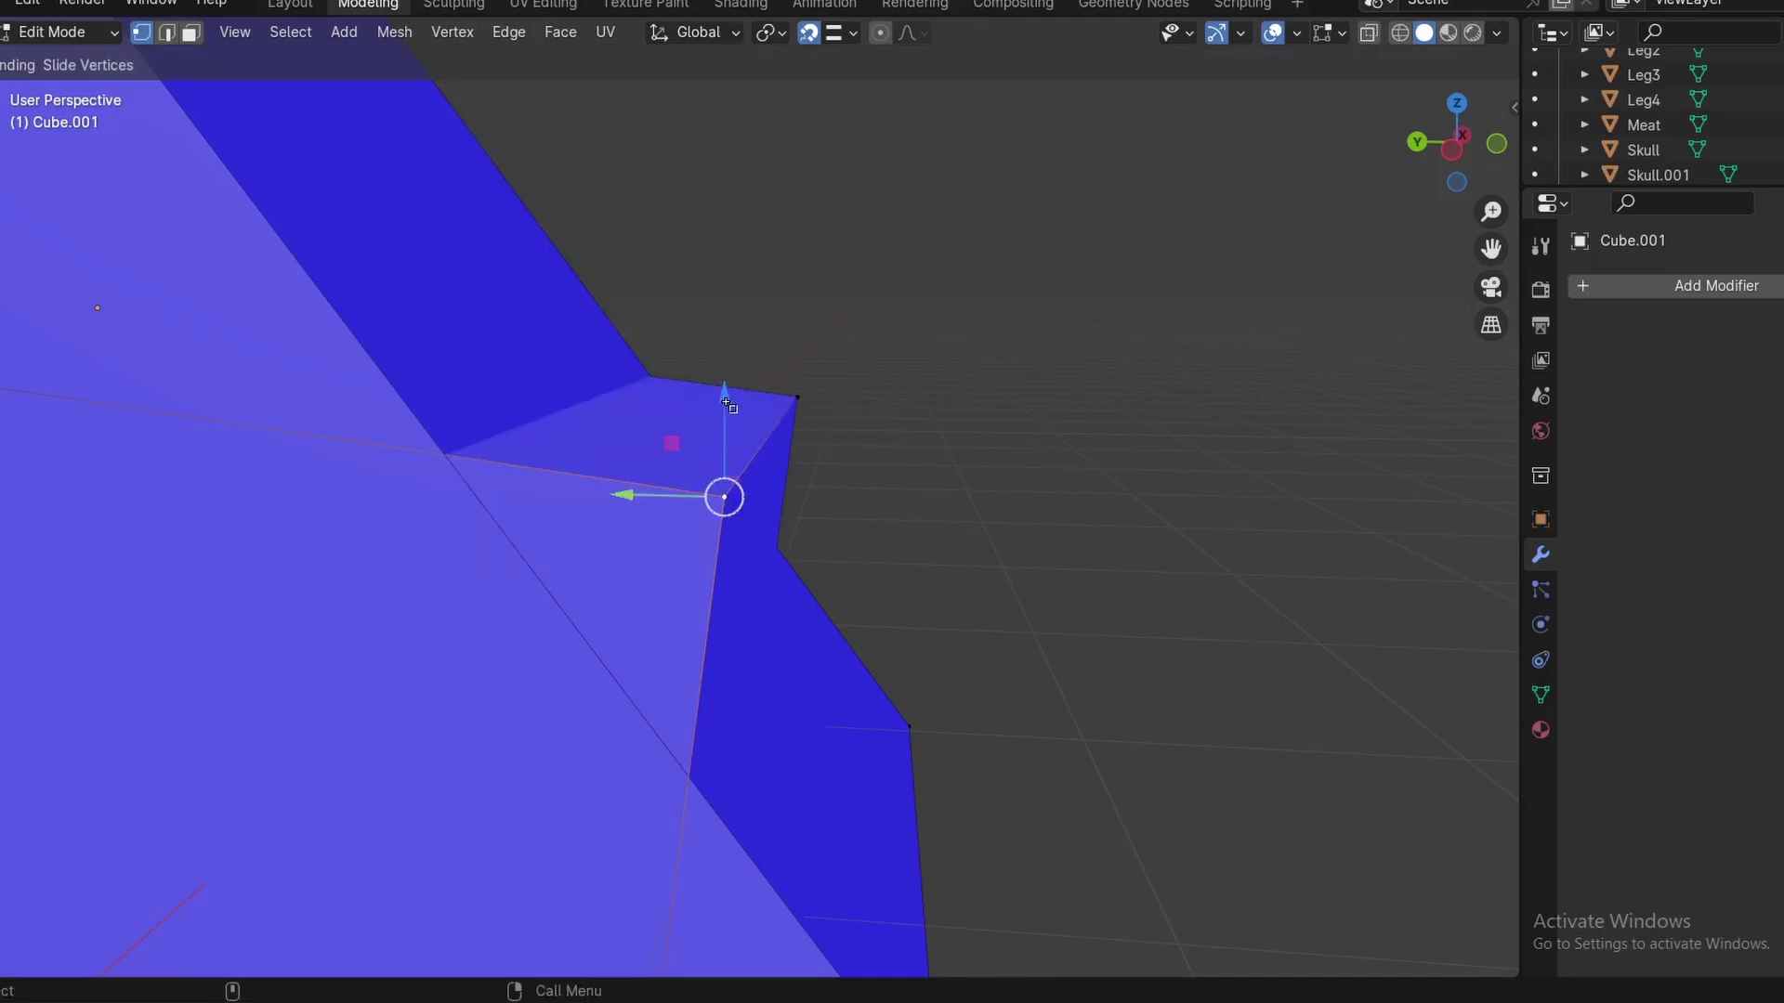
{"action": "key", "text": "shift+v"}
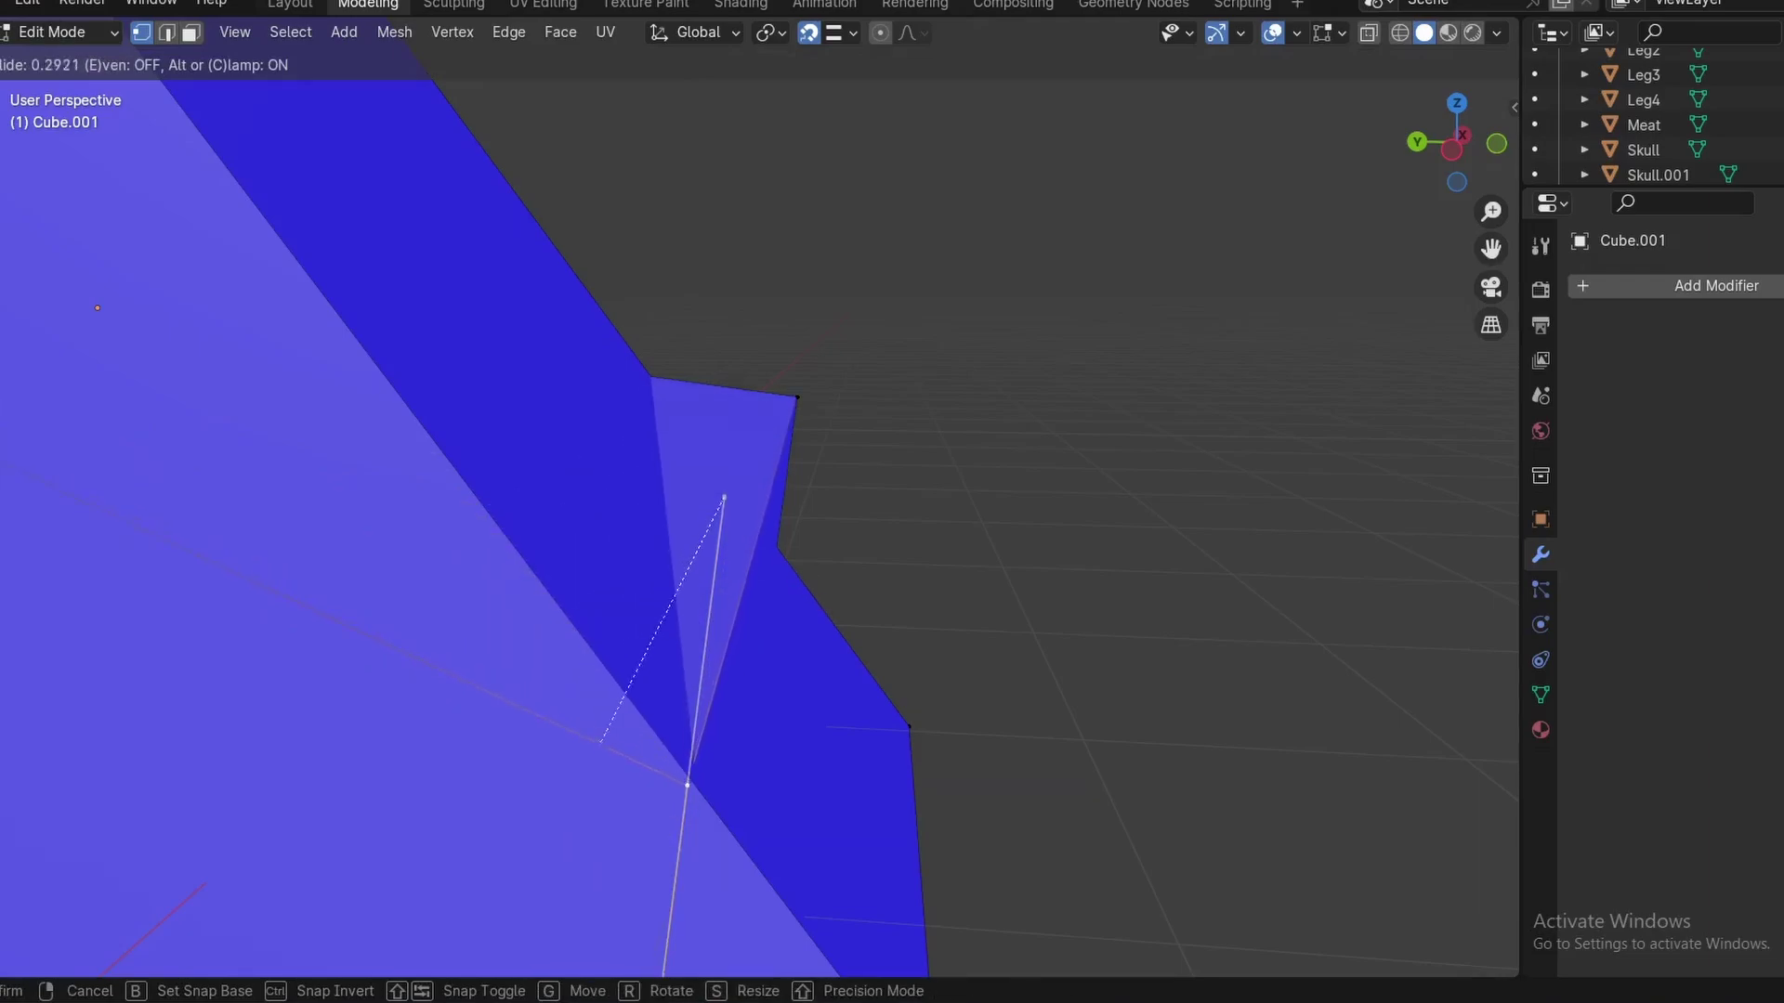
{"action": "left_click", "coordinate": [832, 621]}
Use Slide Vertices with edge snapping to move the overlapping vertices of Cube.001 onto the neighbouring block's corners
{"action": "middle_click_drag", "start_coordinate": [1195, 541], "coordinate": [929, 650]}
{"action": "left_click", "coordinate": [453, 31]}
{"action": "left_click", "coordinate": [520, 305]}
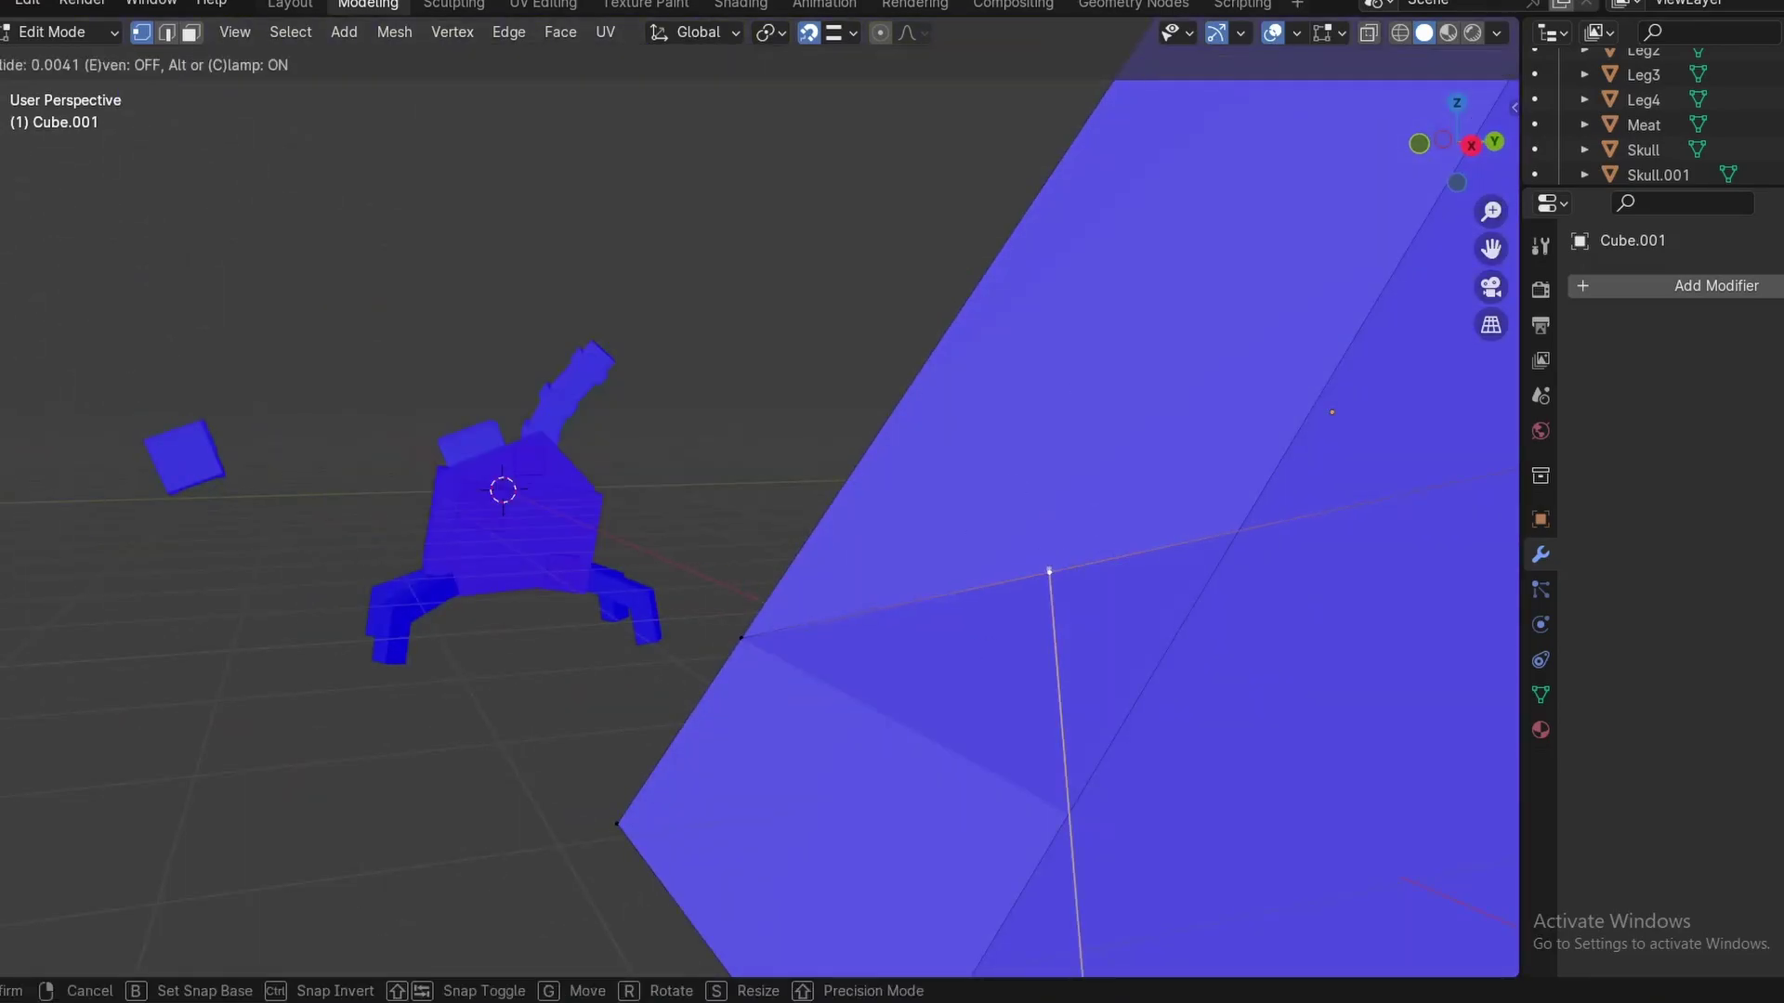
{"action": "right_click", "coordinate": [1155, 670]}
{"action": "middle_click_drag", "start_coordinate": [1154, 670], "coordinate": [1170, 836]}
{"action": "left_click", "coordinate": [452, 32]}
{"action": "left_click", "coordinate": [508, 310]}
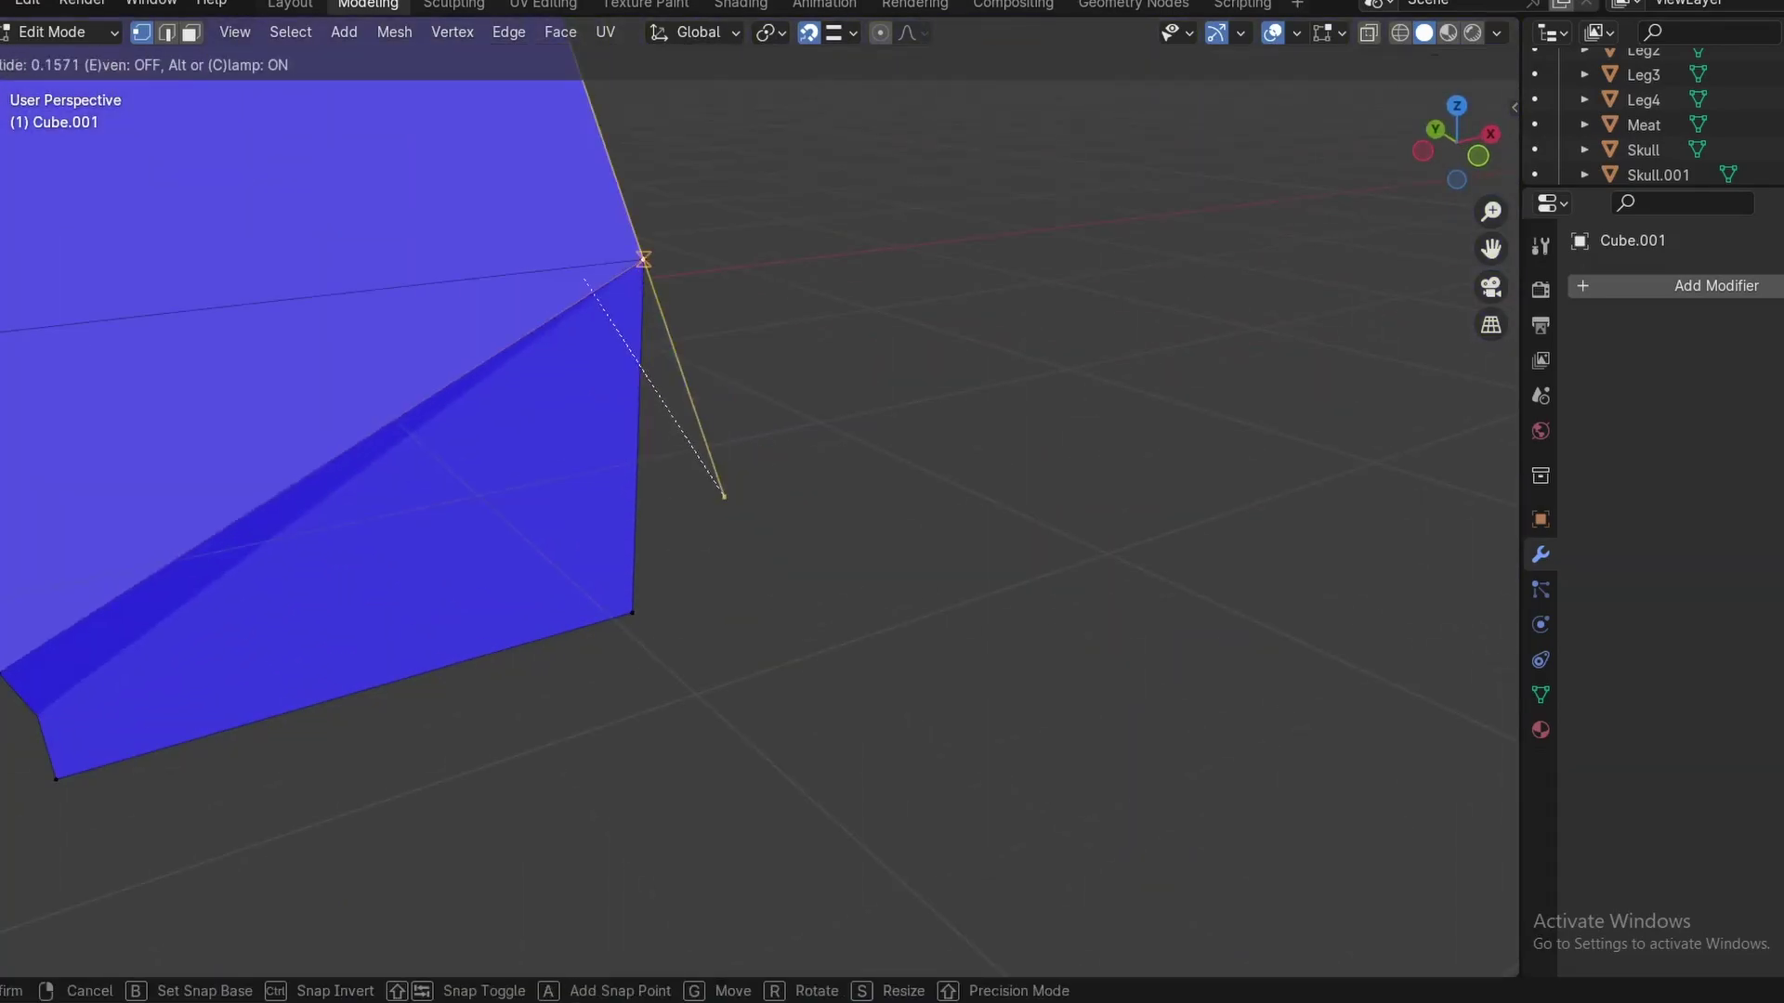
{"action": "right_click", "coordinate": [716, 498]}
{"action": "middle_click_drag", "start_coordinate": [716, 498], "coordinate": [836, 650]}
{"action": "left_click", "coordinate": [453, 32]}
{"action": "middle_click_drag", "start_coordinate": [836, 502], "coordinate": [906, 673]}
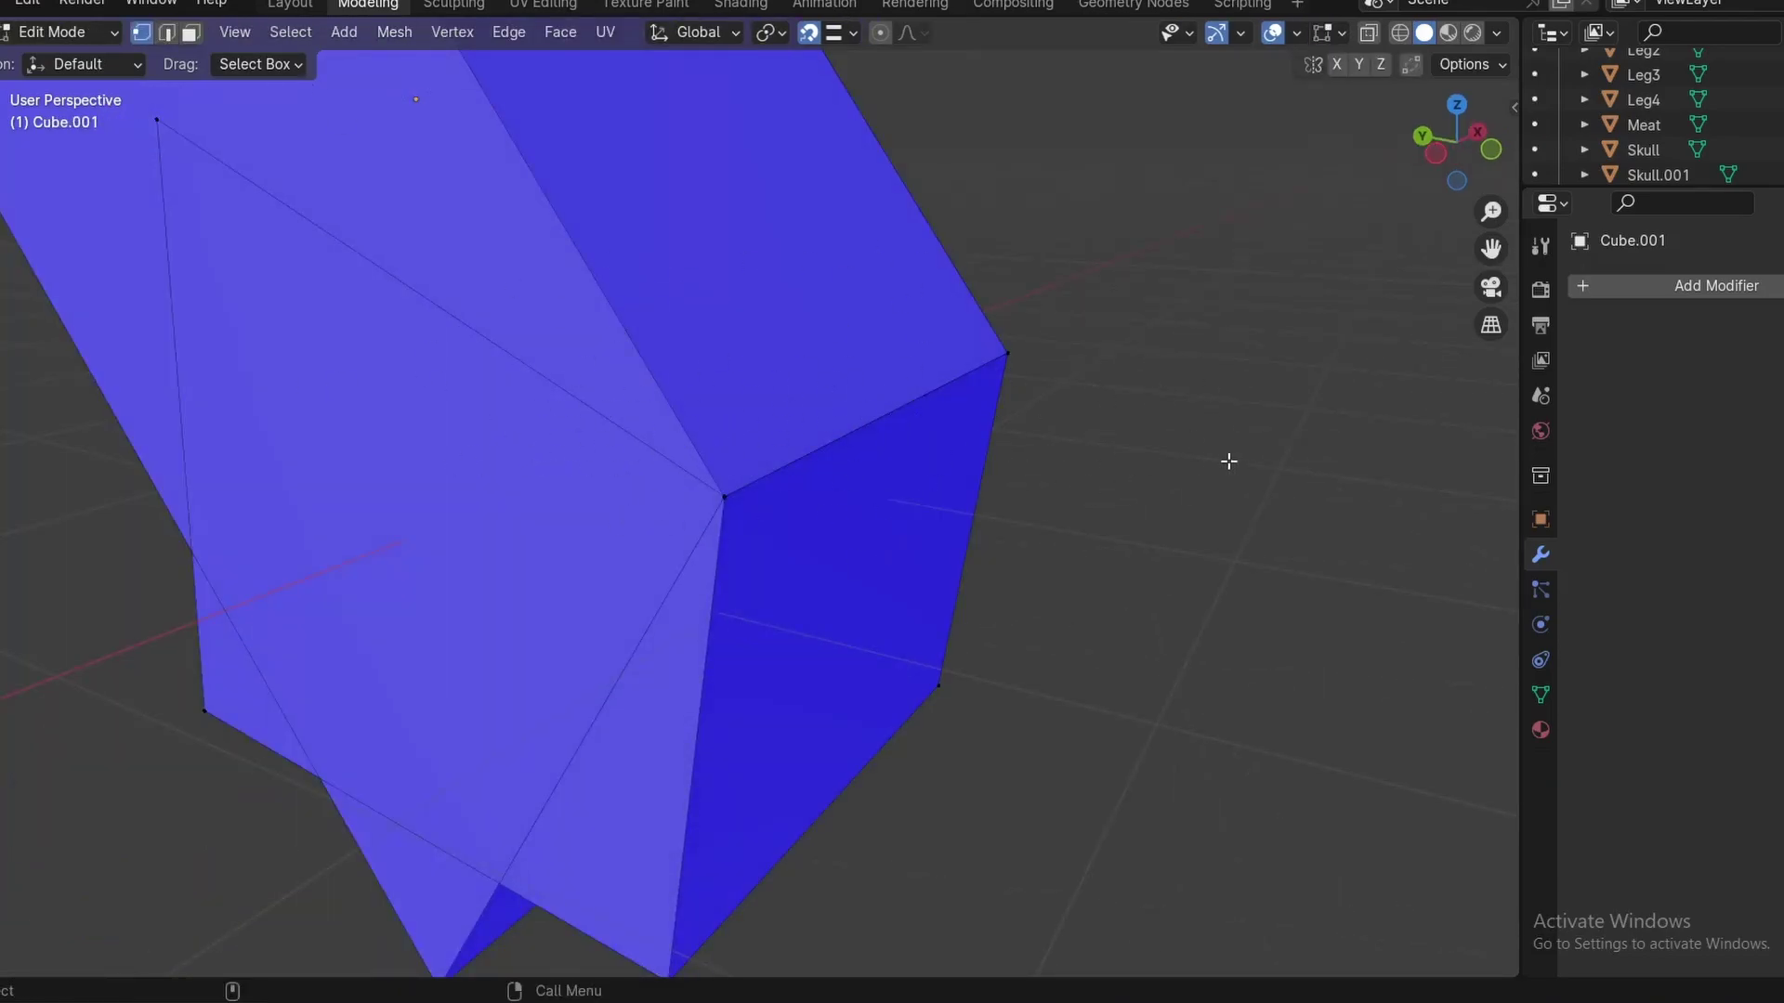
Select all of Cube.001's geometry and merge its vertices by distance at 0.0001 m
{"action": "key", "text": "a"}
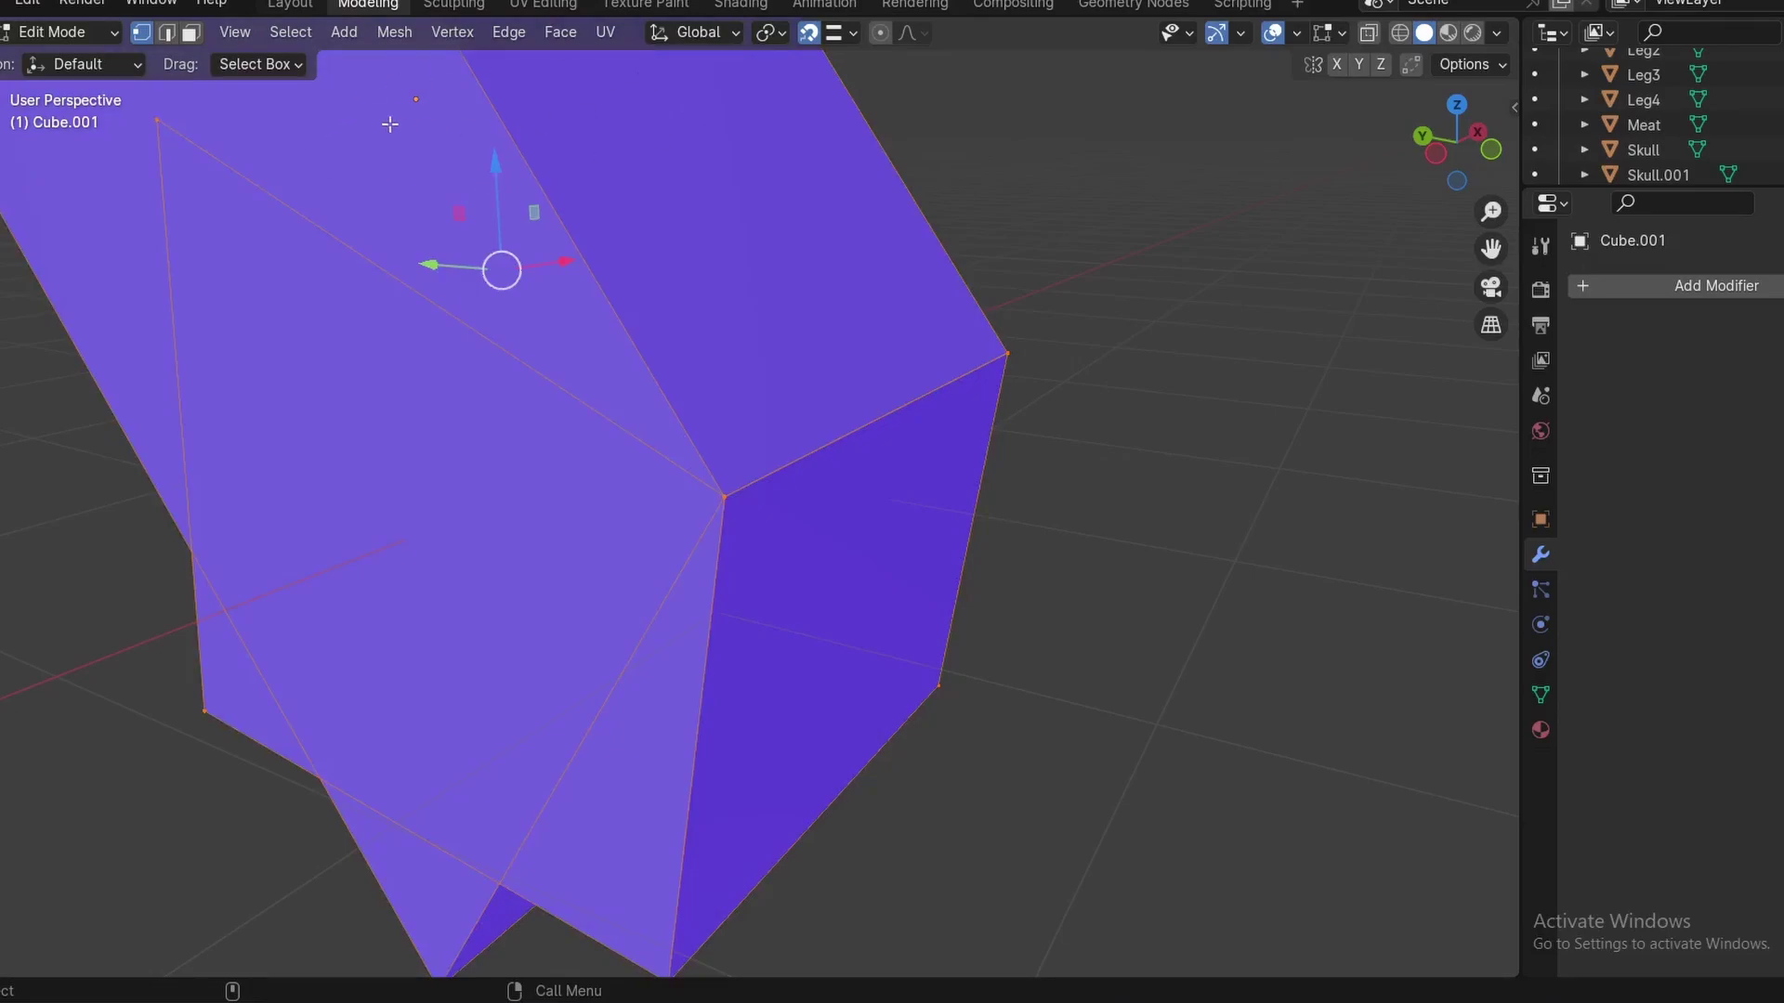
{"action": "left_click", "coordinate": [394, 34]}
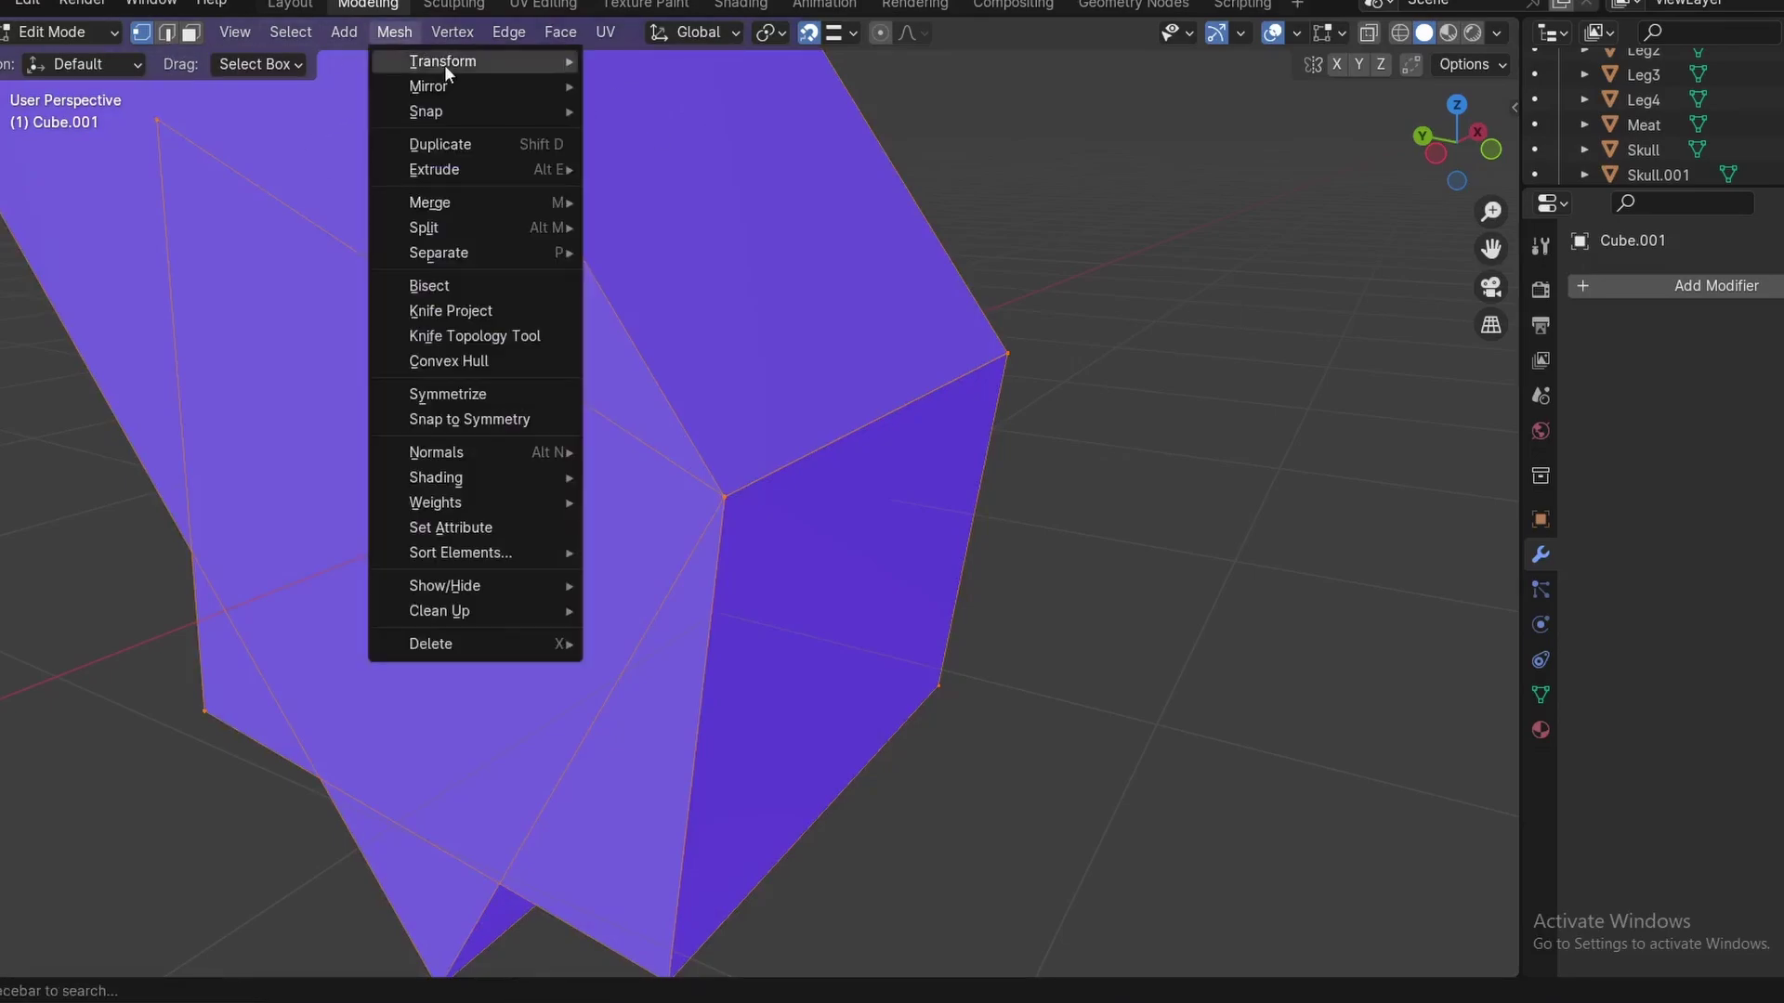
{"action": "mouse_move", "coordinate": [464, 200]}
{"action": "left_click", "coordinate": [701, 290]}
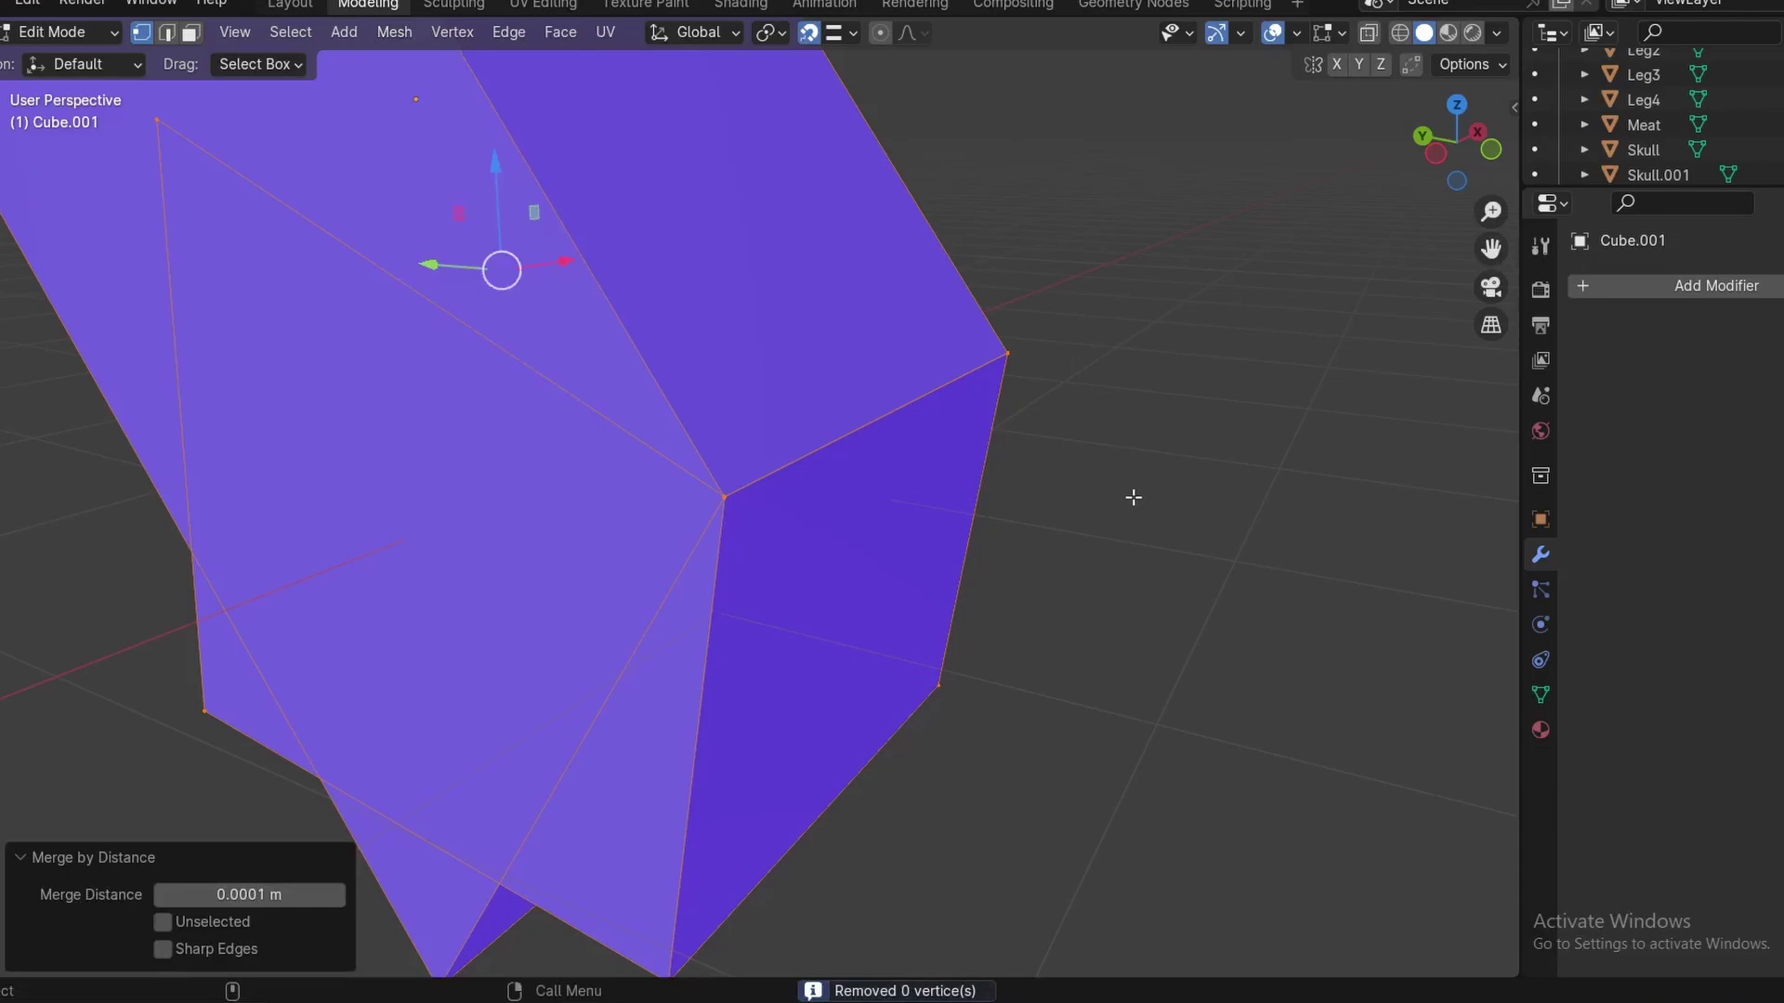
{"action": "middle_click_drag", "start_coordinate": [1134, 497], "coordinate": [1077, 492]}
{"action": "left_click", "coordinate": [453, 32]}
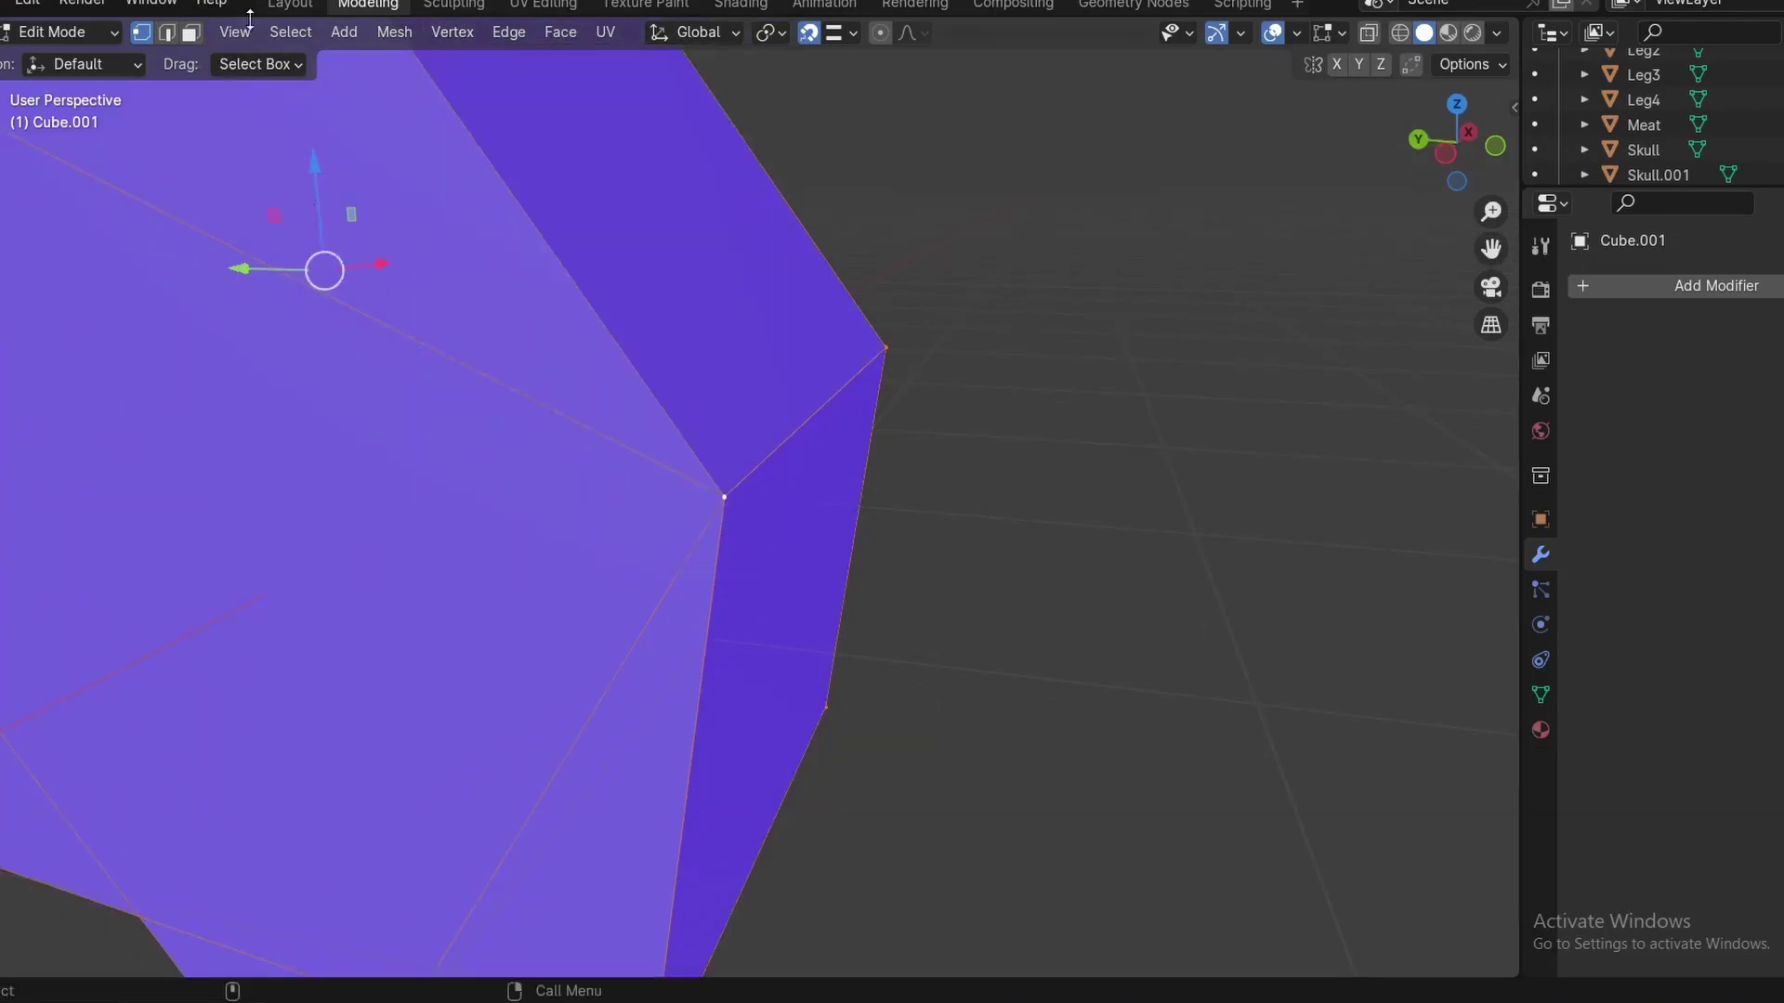
Merge the selected vertices by distance again with a merge distance of 0.01 m, and clear the selection
{"action": "left_click", "coordinate": [398, 33]}
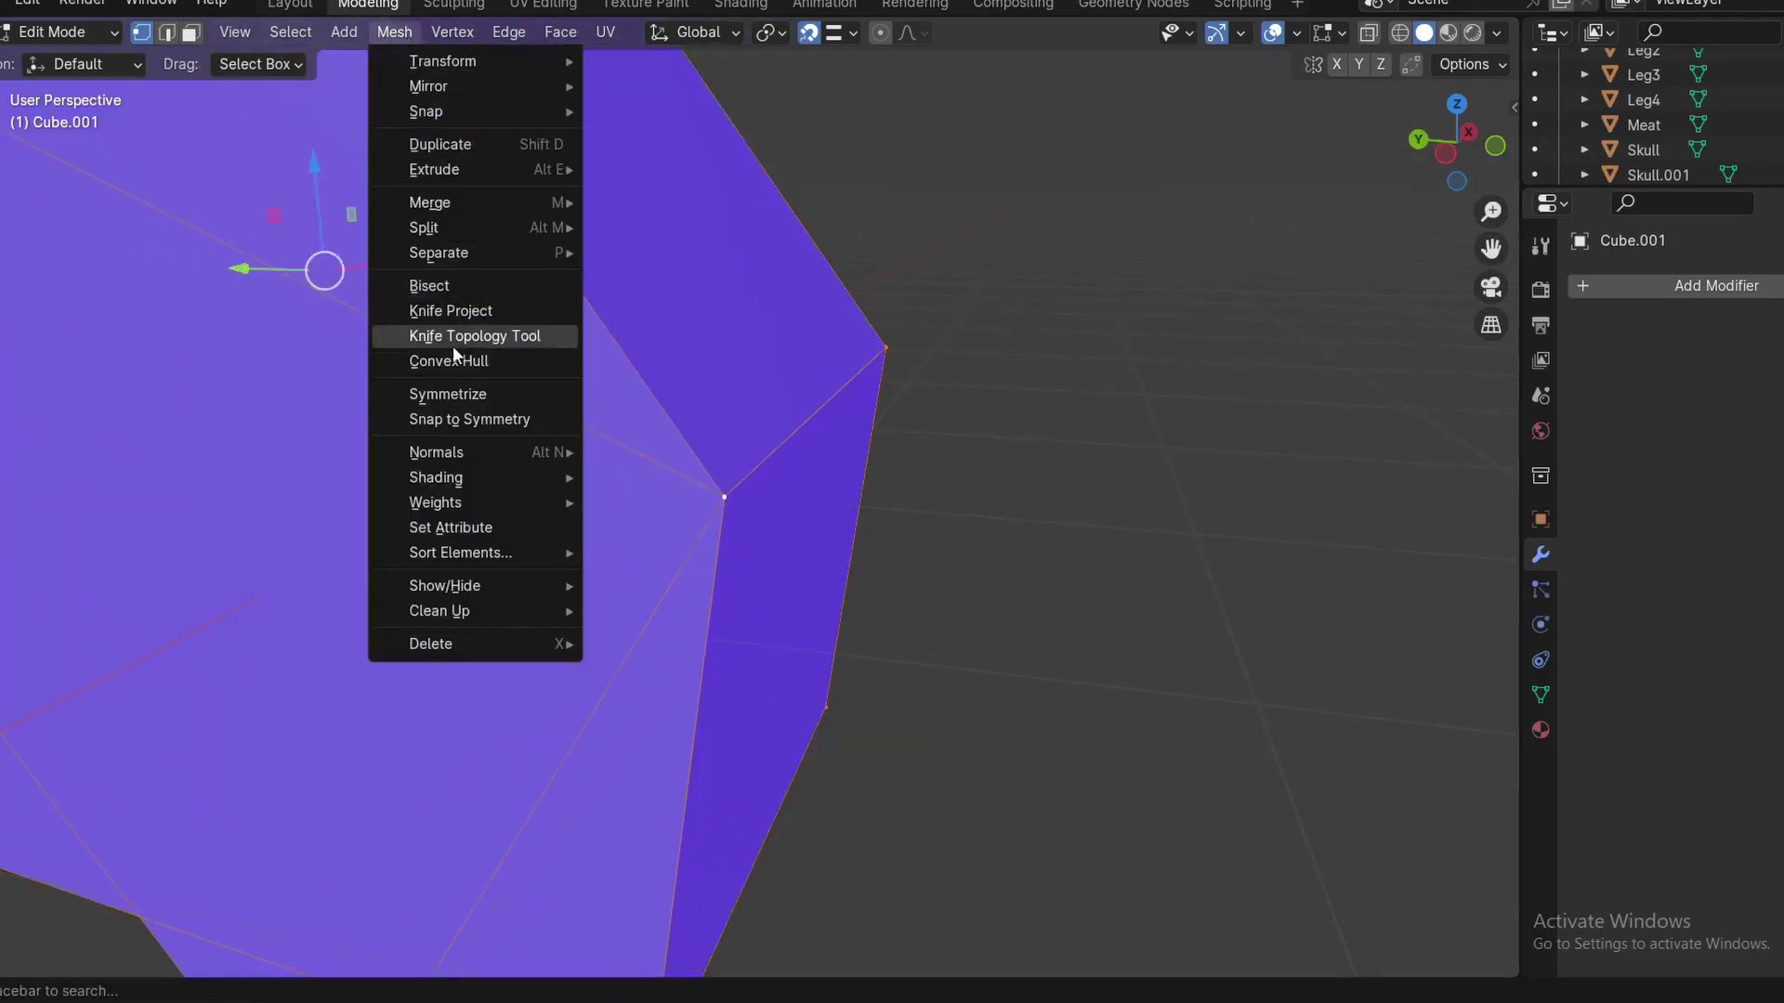
{"action": "mouse_move", "coordinate": [454, 204]}
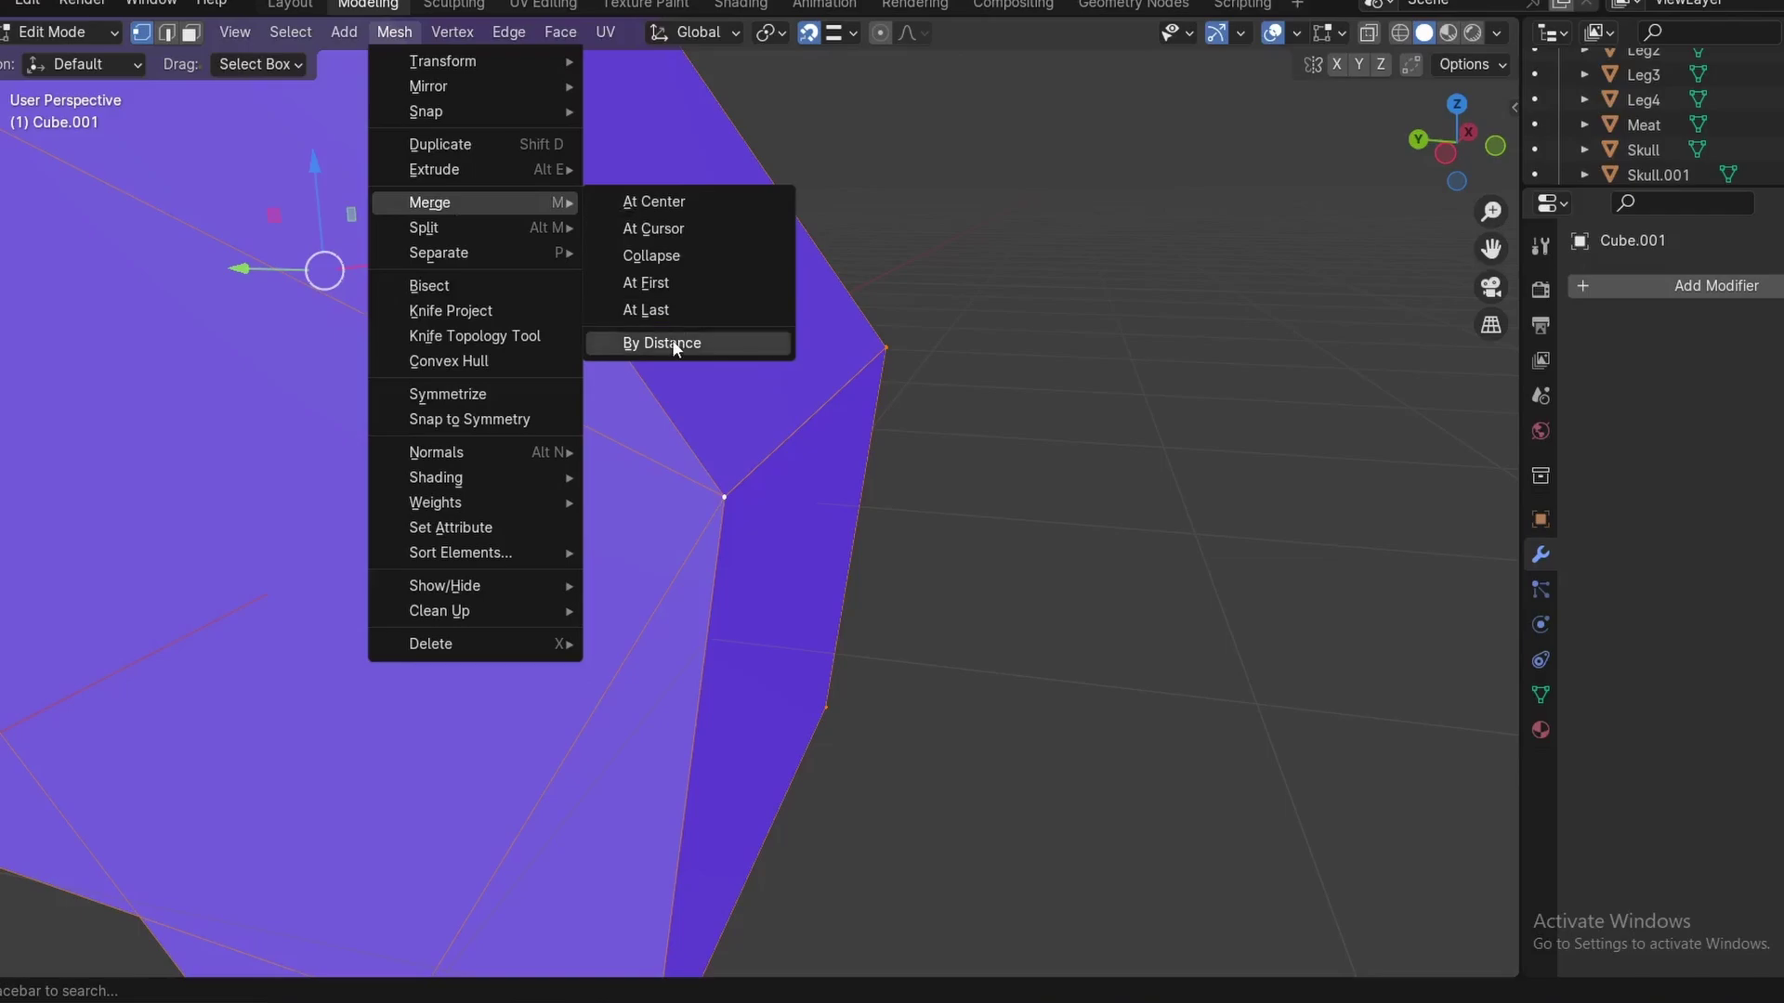
{"action": "left_click", "coordinate": [667, 341]}
{"action": "left_click", "coordinate": [281, 896]}
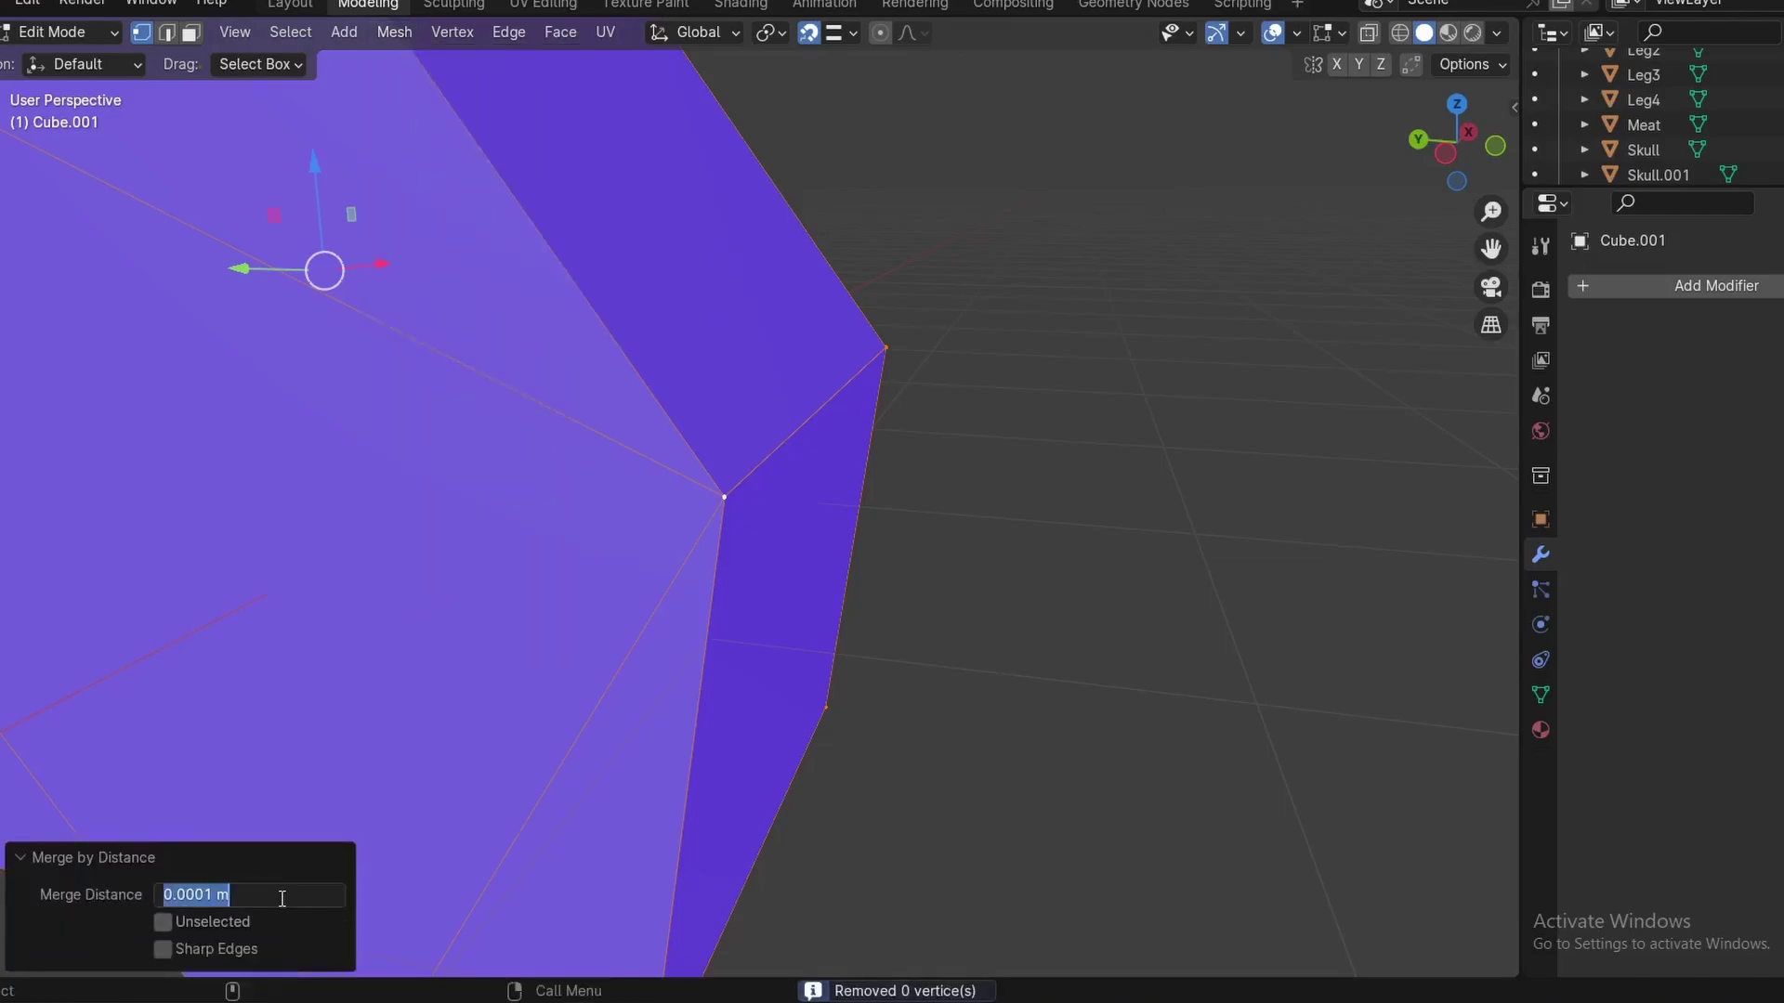
{"action": "left_click", "coordinate": [274, 896]}
{"action": "key", "text": "BackSpace"}
{"action": "type", "text": "1"}
{"action": "key", "text": "Return"}
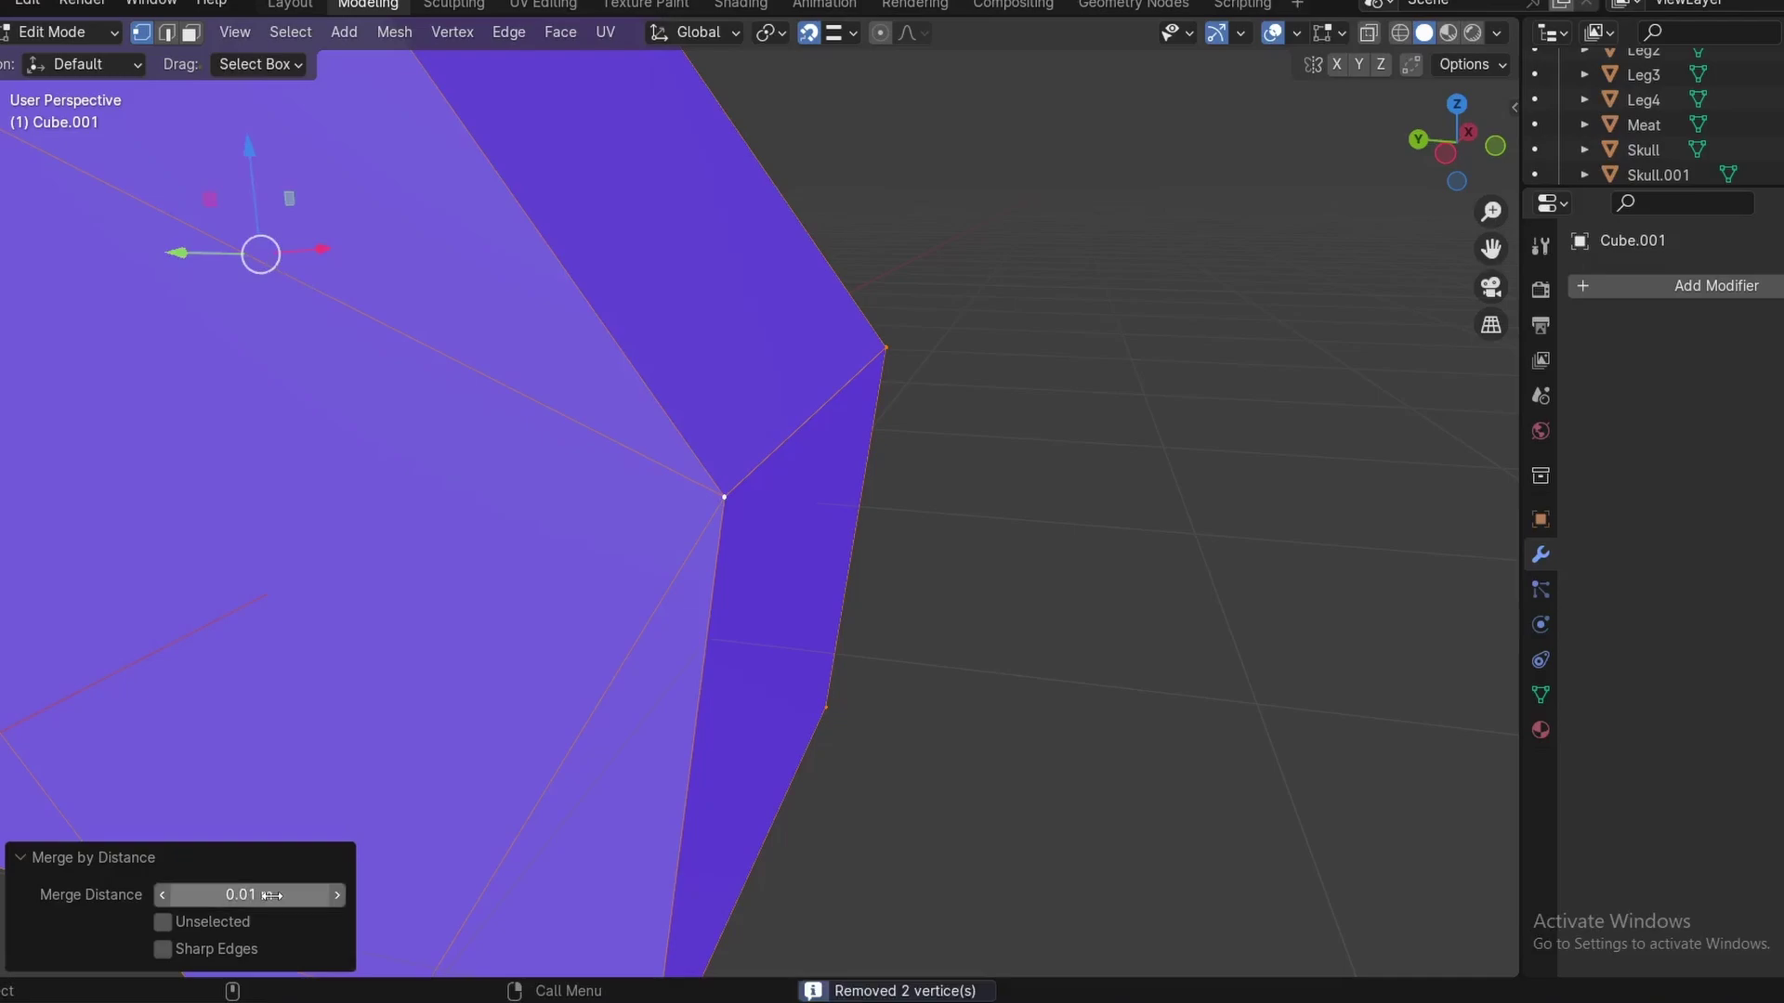
{"action": "left_click", "coordinate": [1301, 671]}
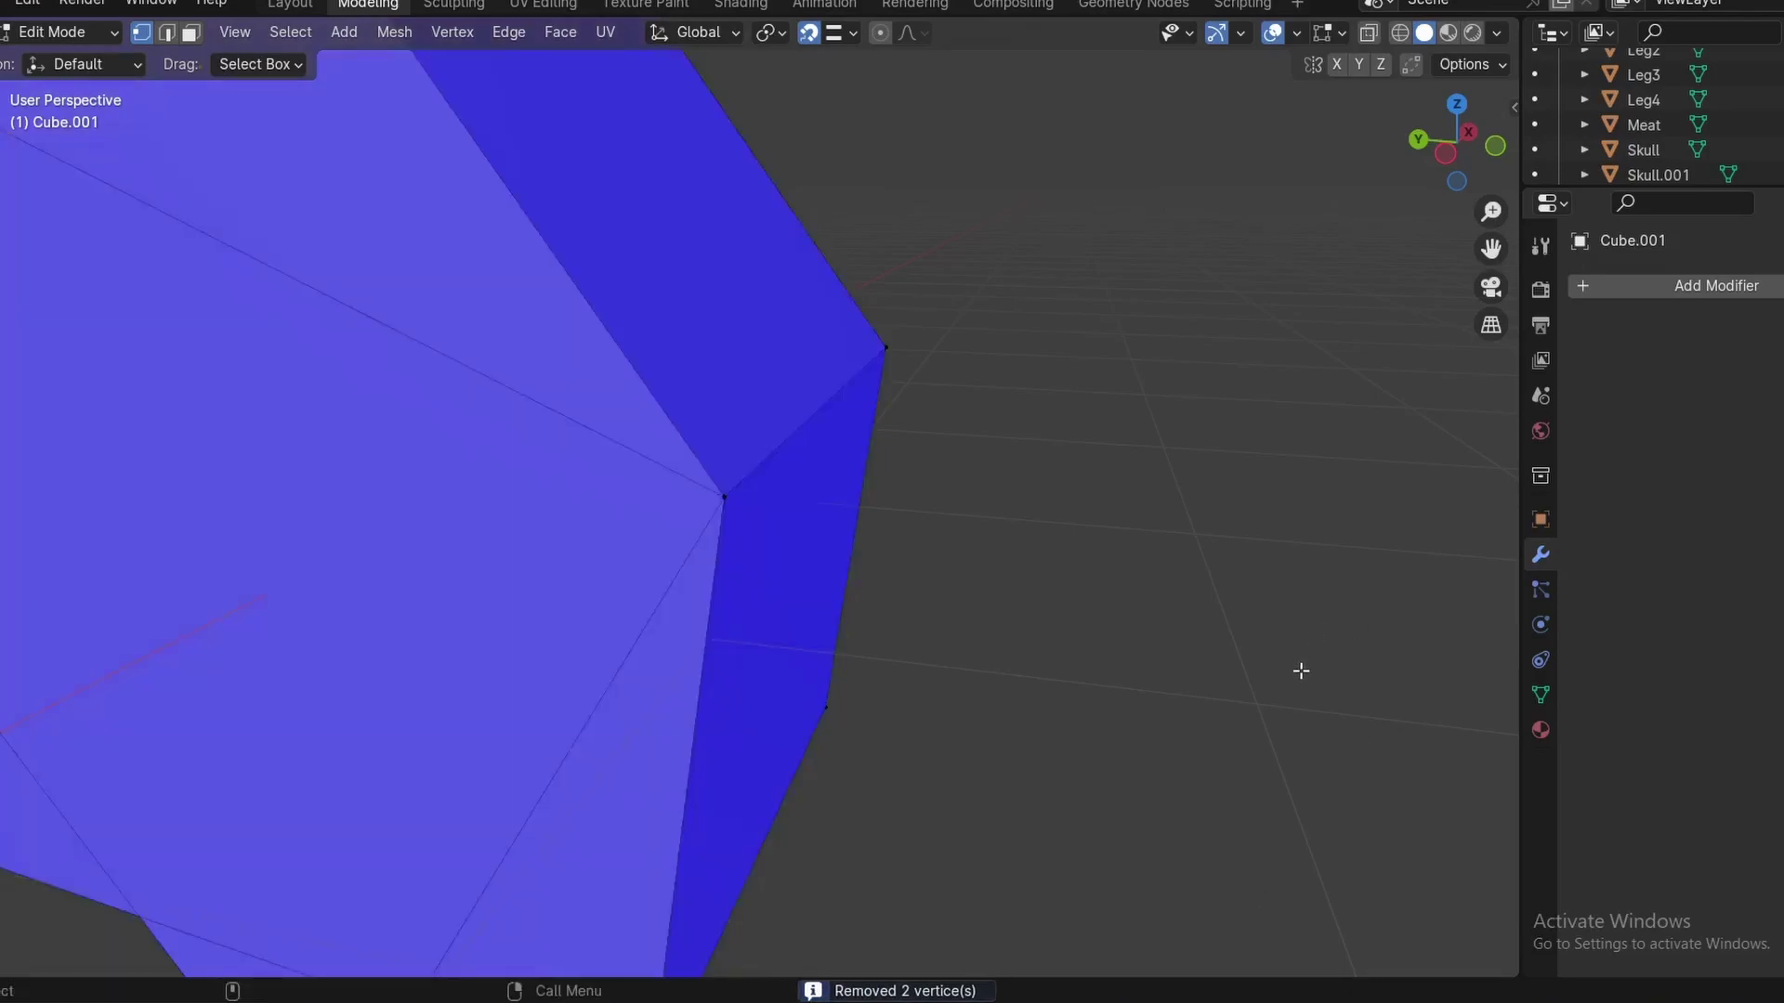